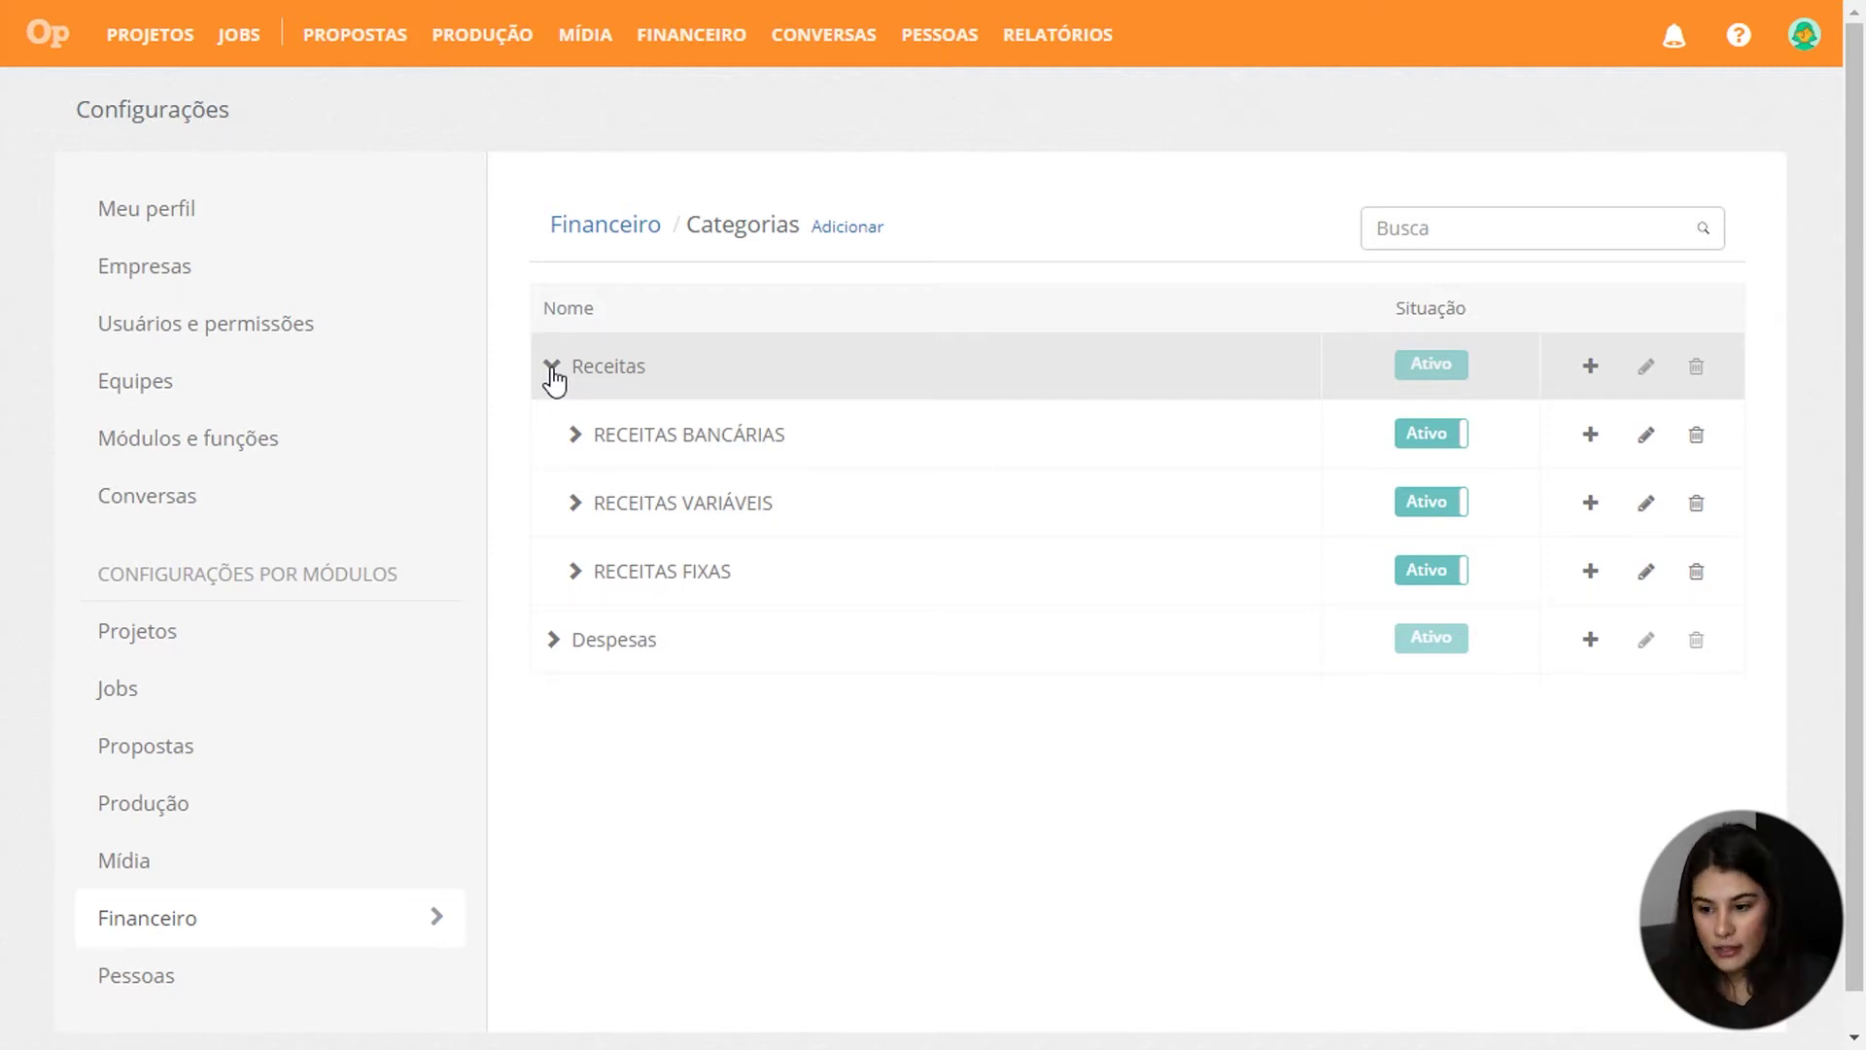
- Expand the revenue categories Receitas Bancárias, Receitas Variáveis with Fechamentos and Comissões, and Receitas Fixas to examine their subcategories
left_click(576, 436)
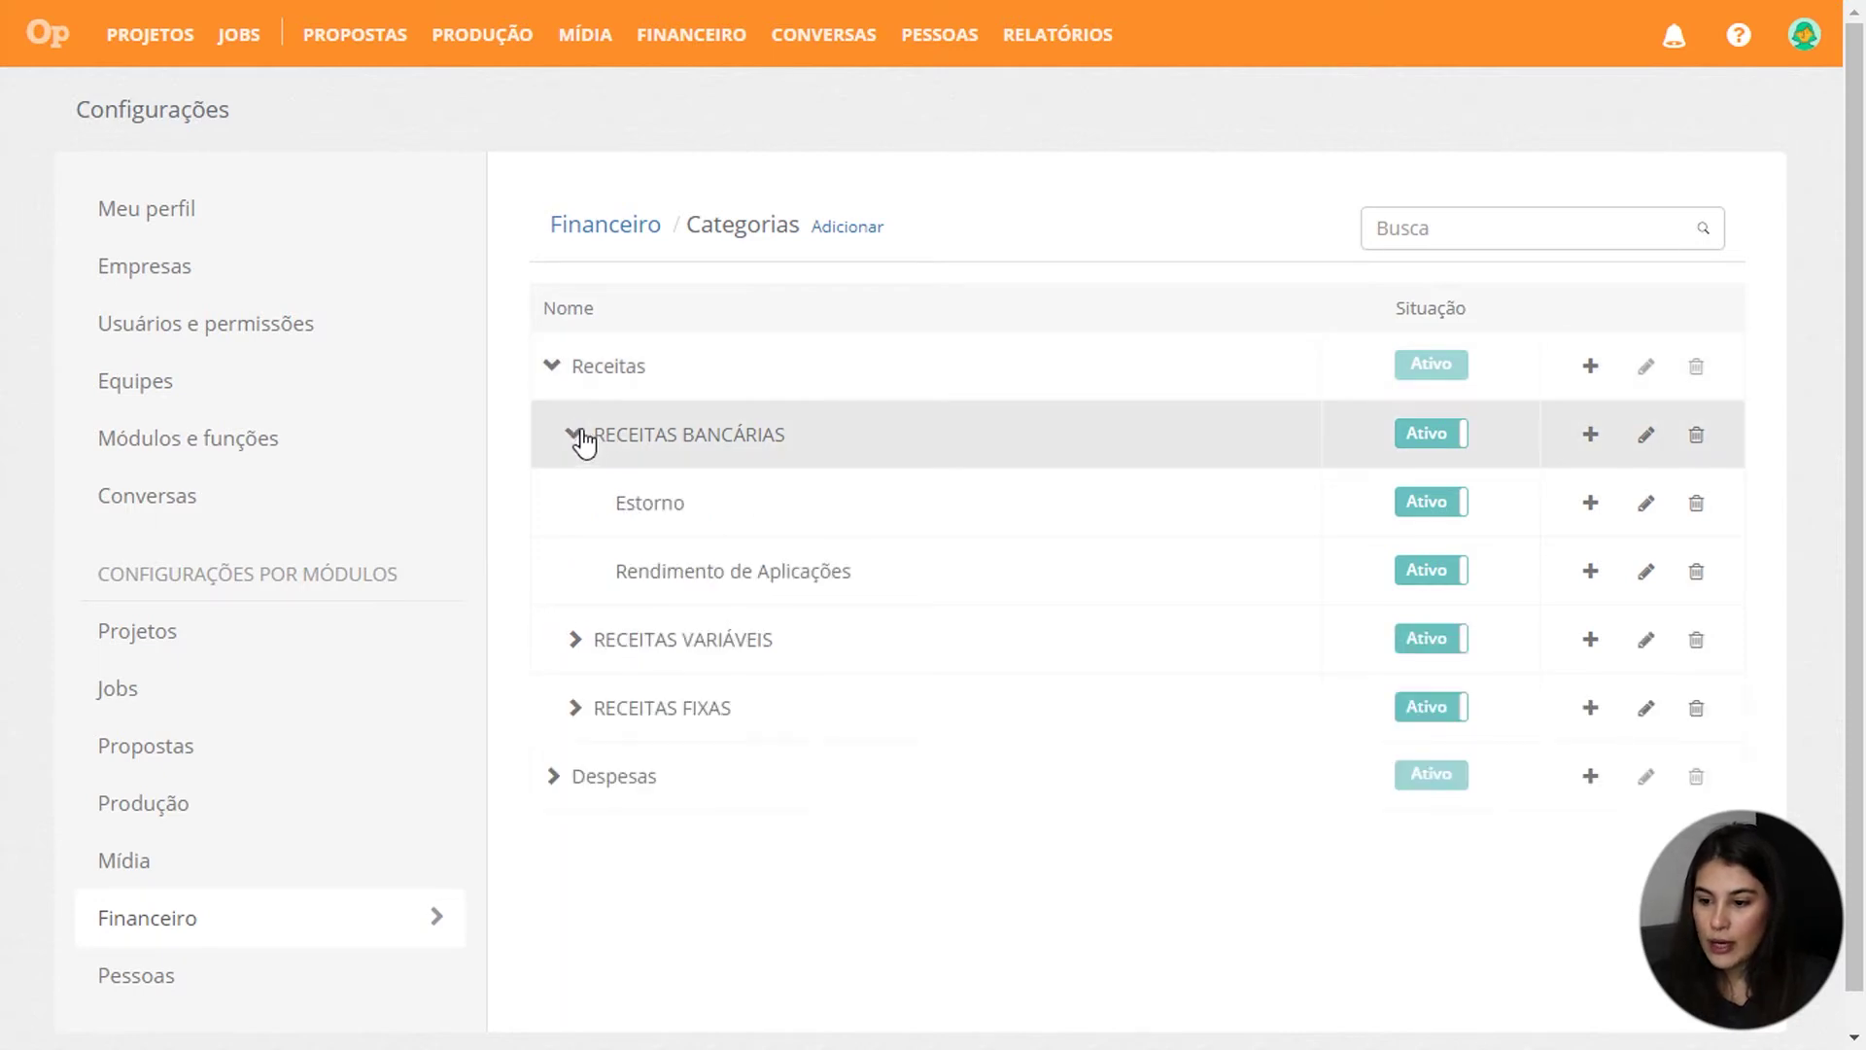
scroll(624, 425, "down", 1)
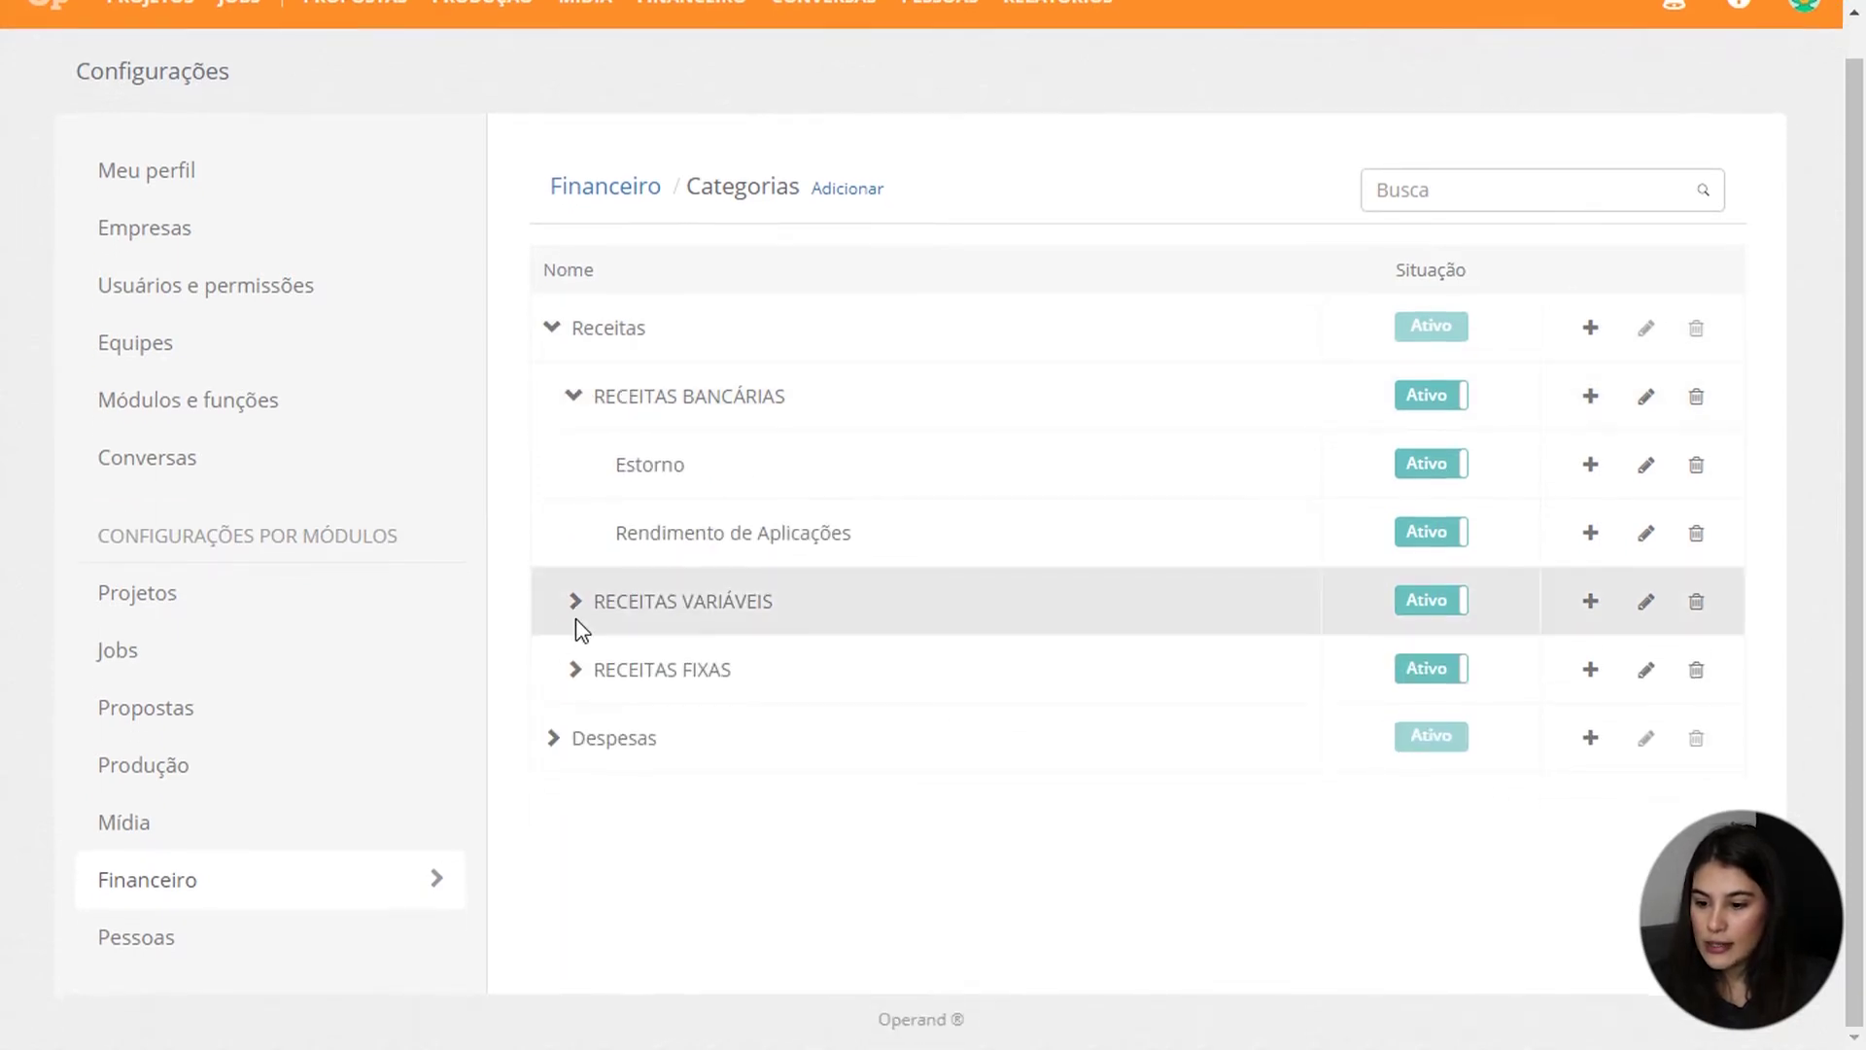
left_click(574, 612)
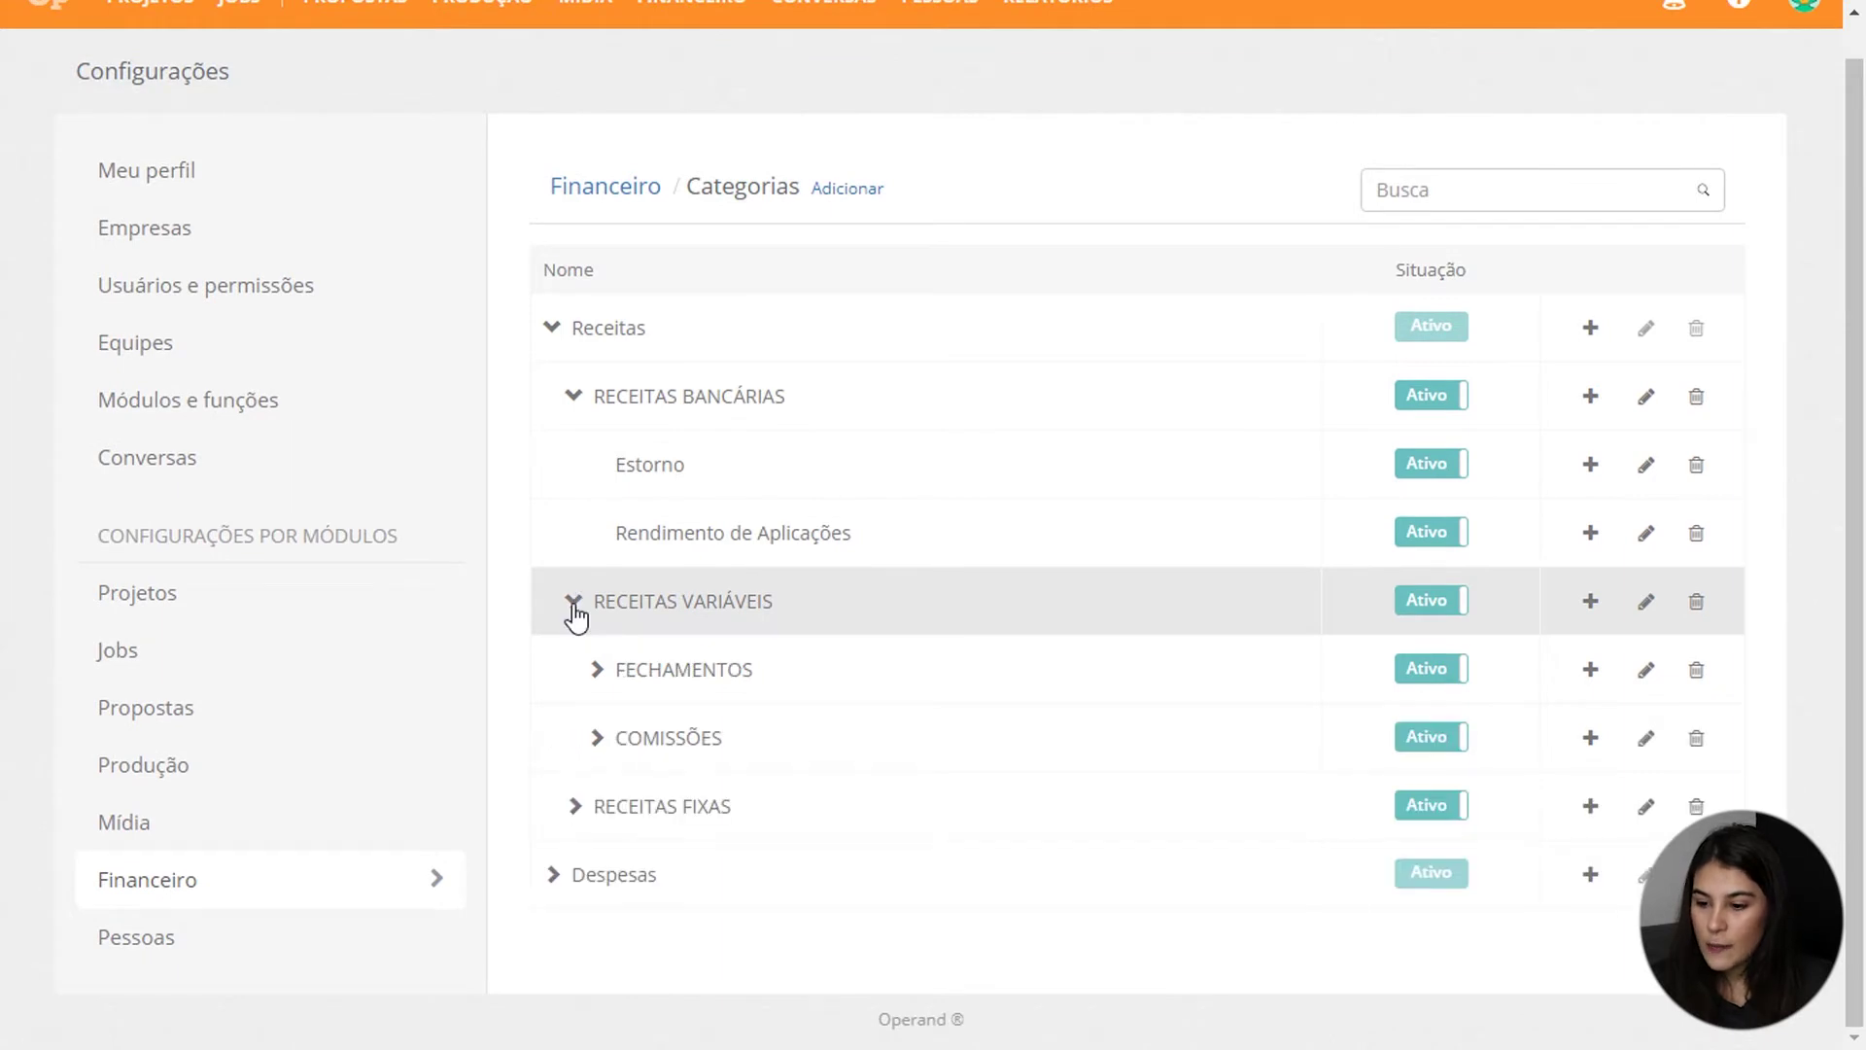
left_click(599, 671)
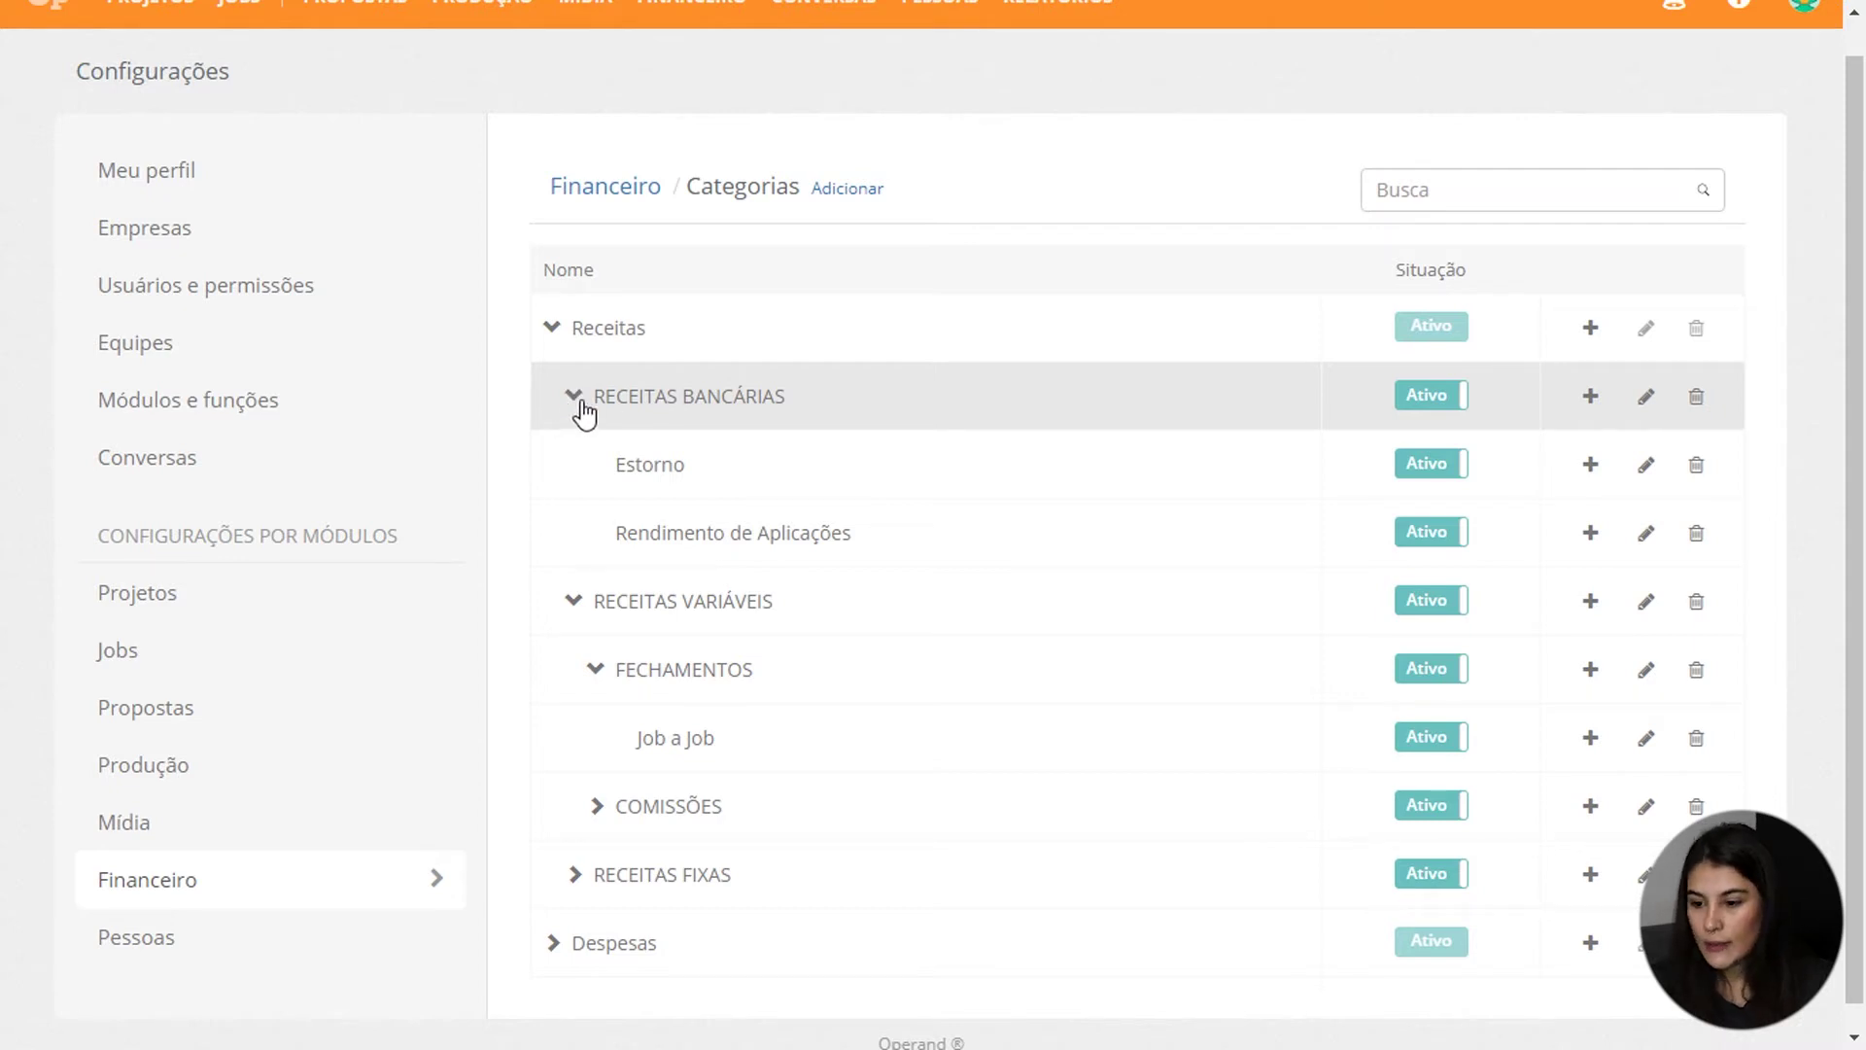
scroll(671, 651, "down", 1)
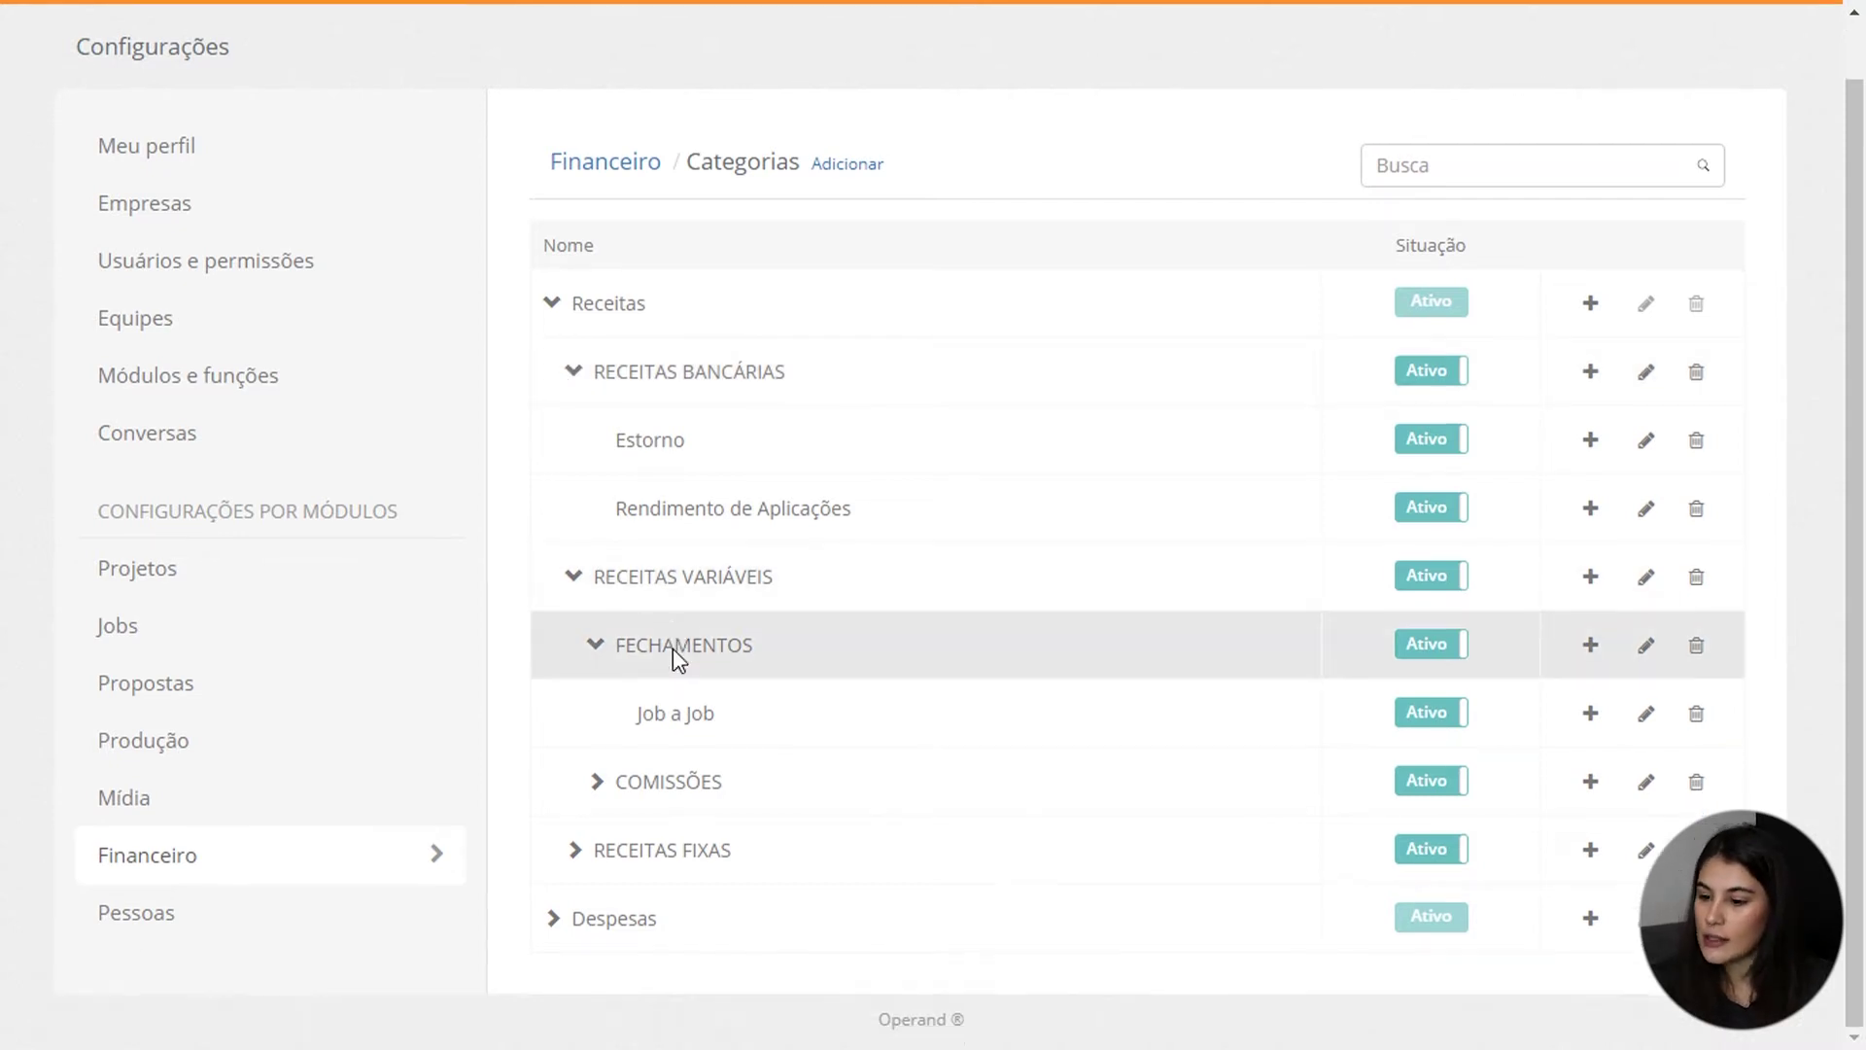
left_click(596, 783)
scroll(596, 786, "down", 2)
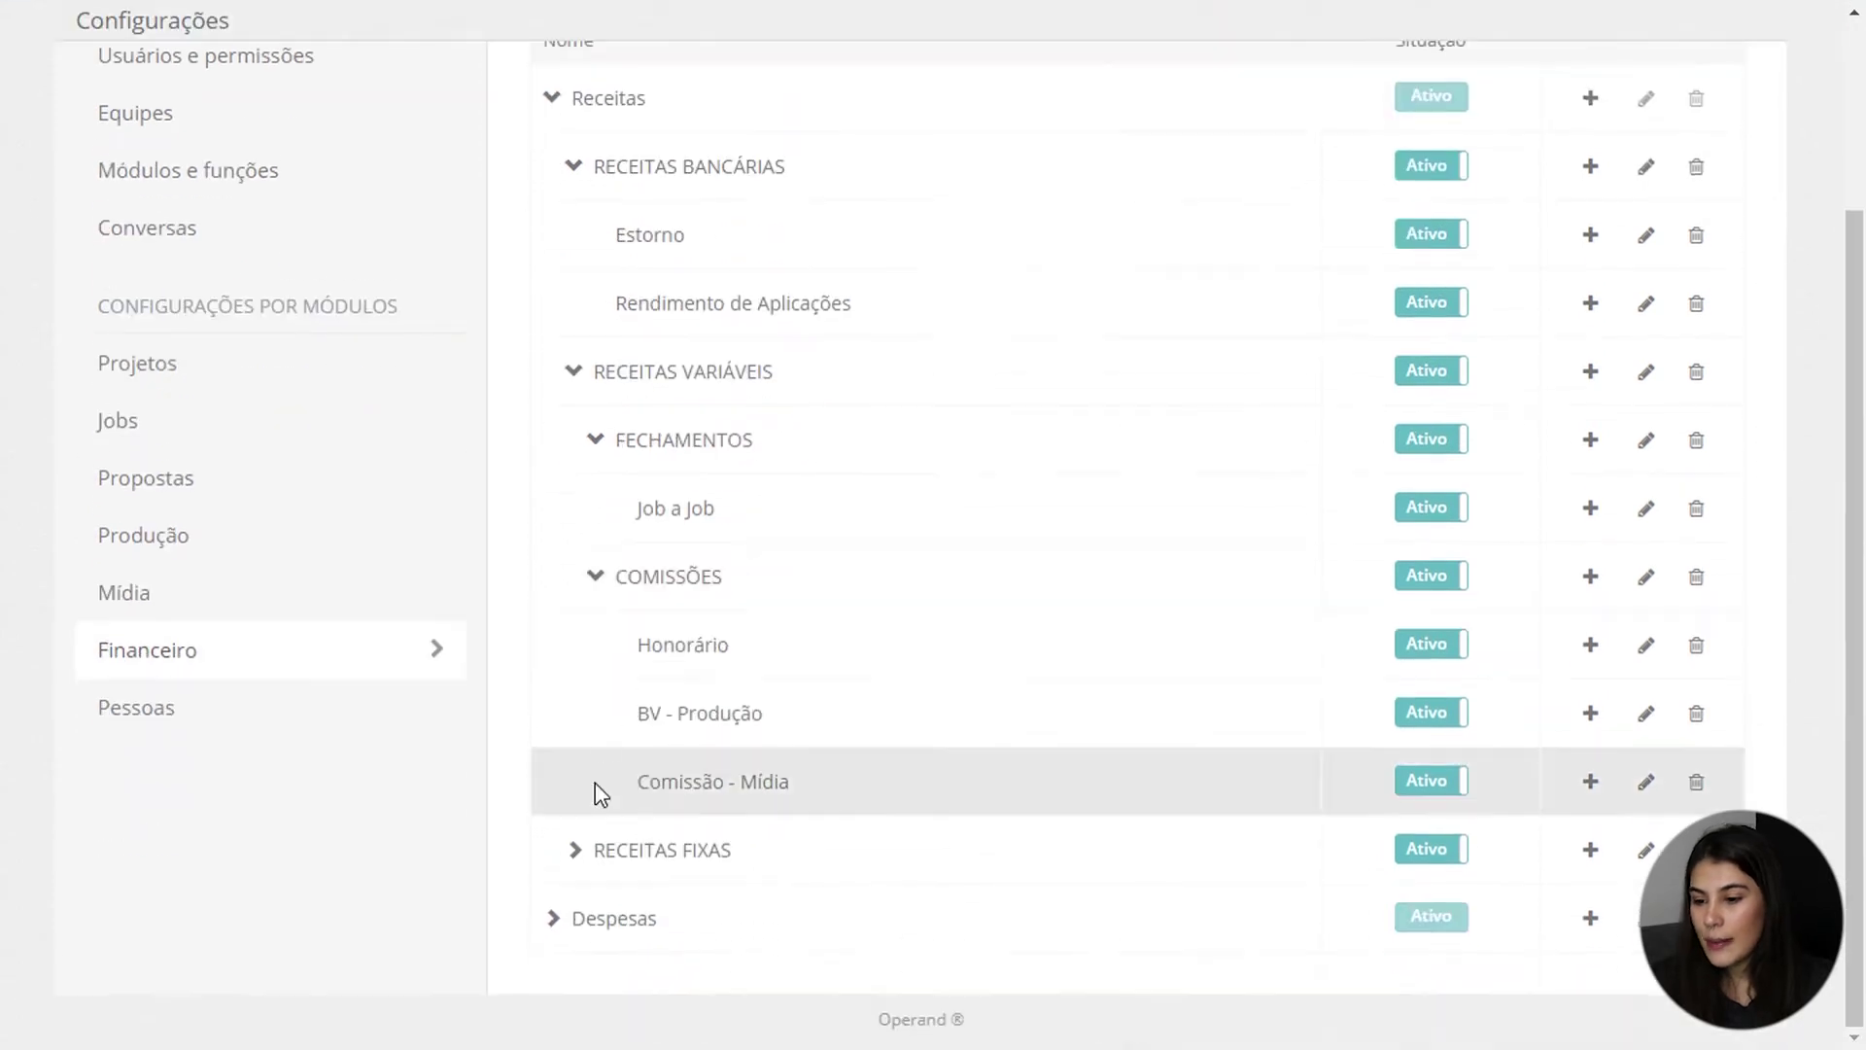
left_click(576, 852)
scroll(584, 861, "down", 1)
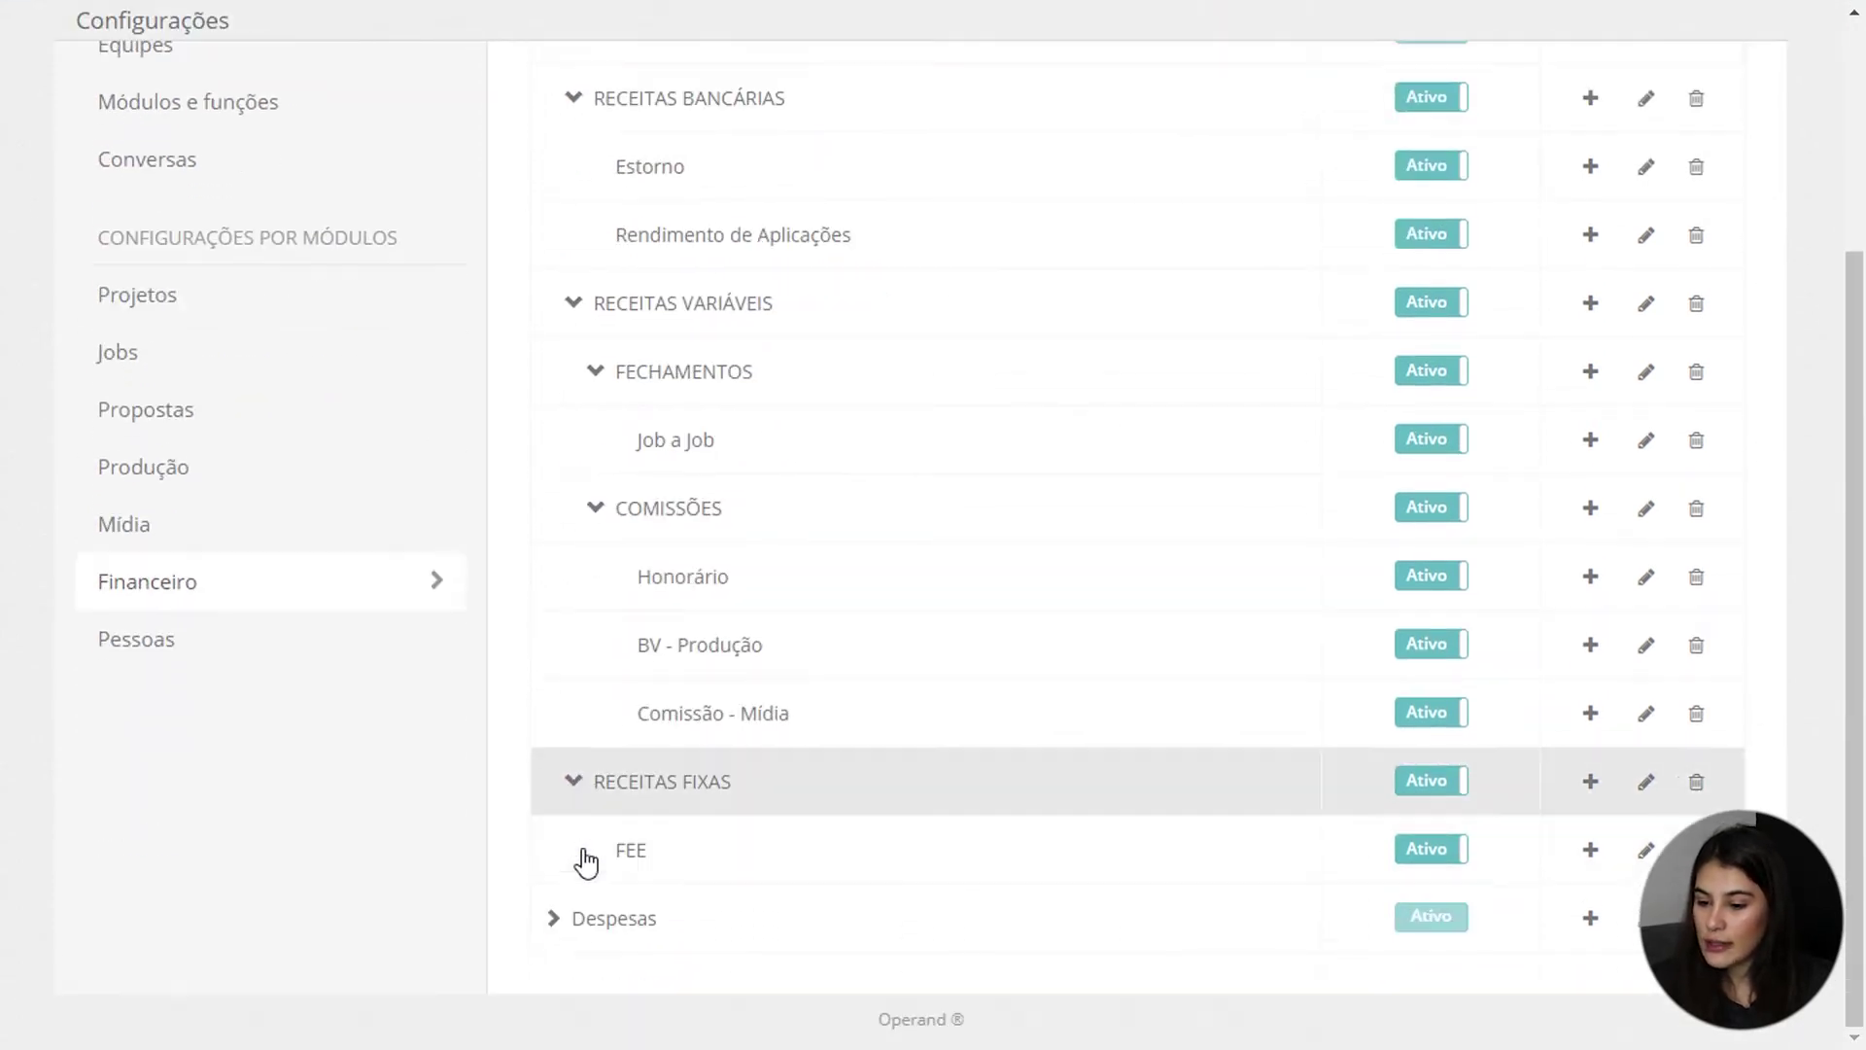
- Expand Despesas with its Despesas Fixas, Pessoal and Despesas Variáveis groups to examine the expense subcategories
left_click(550, 921)
scroll(550, 928, "down", 3)
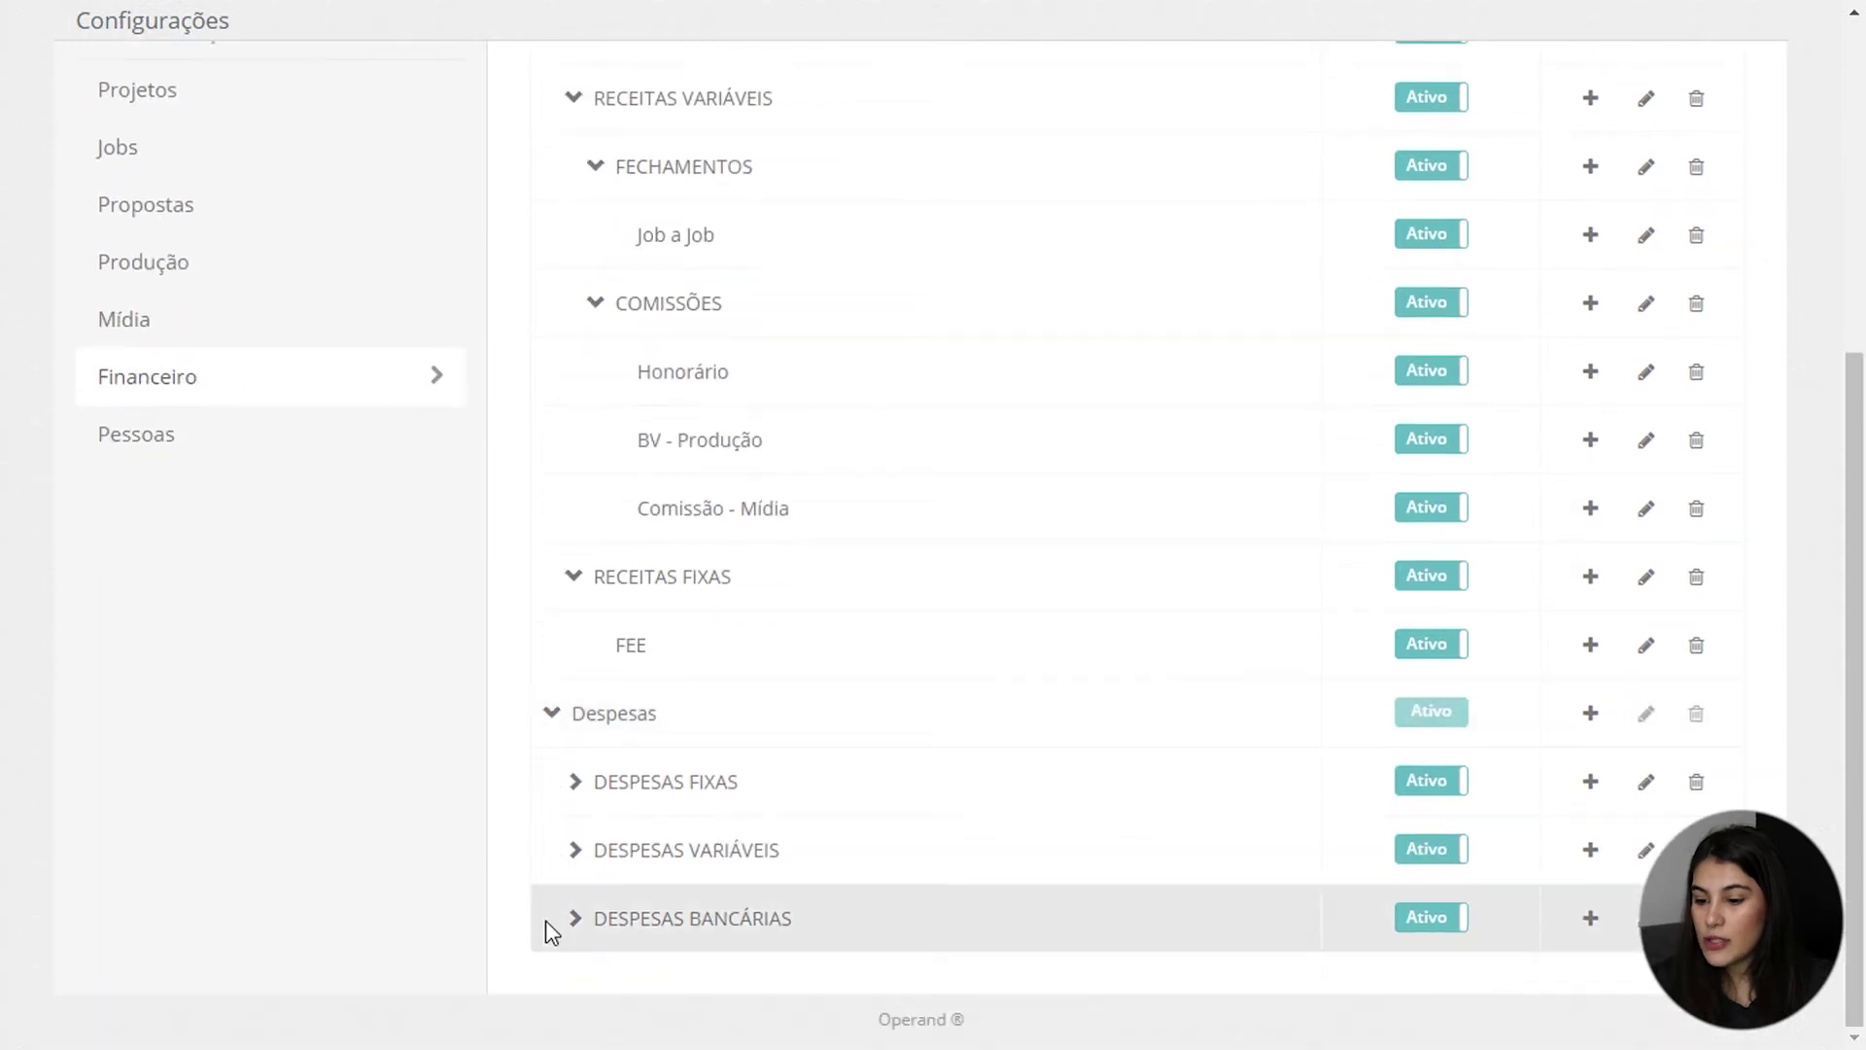
left_click(575, 783)
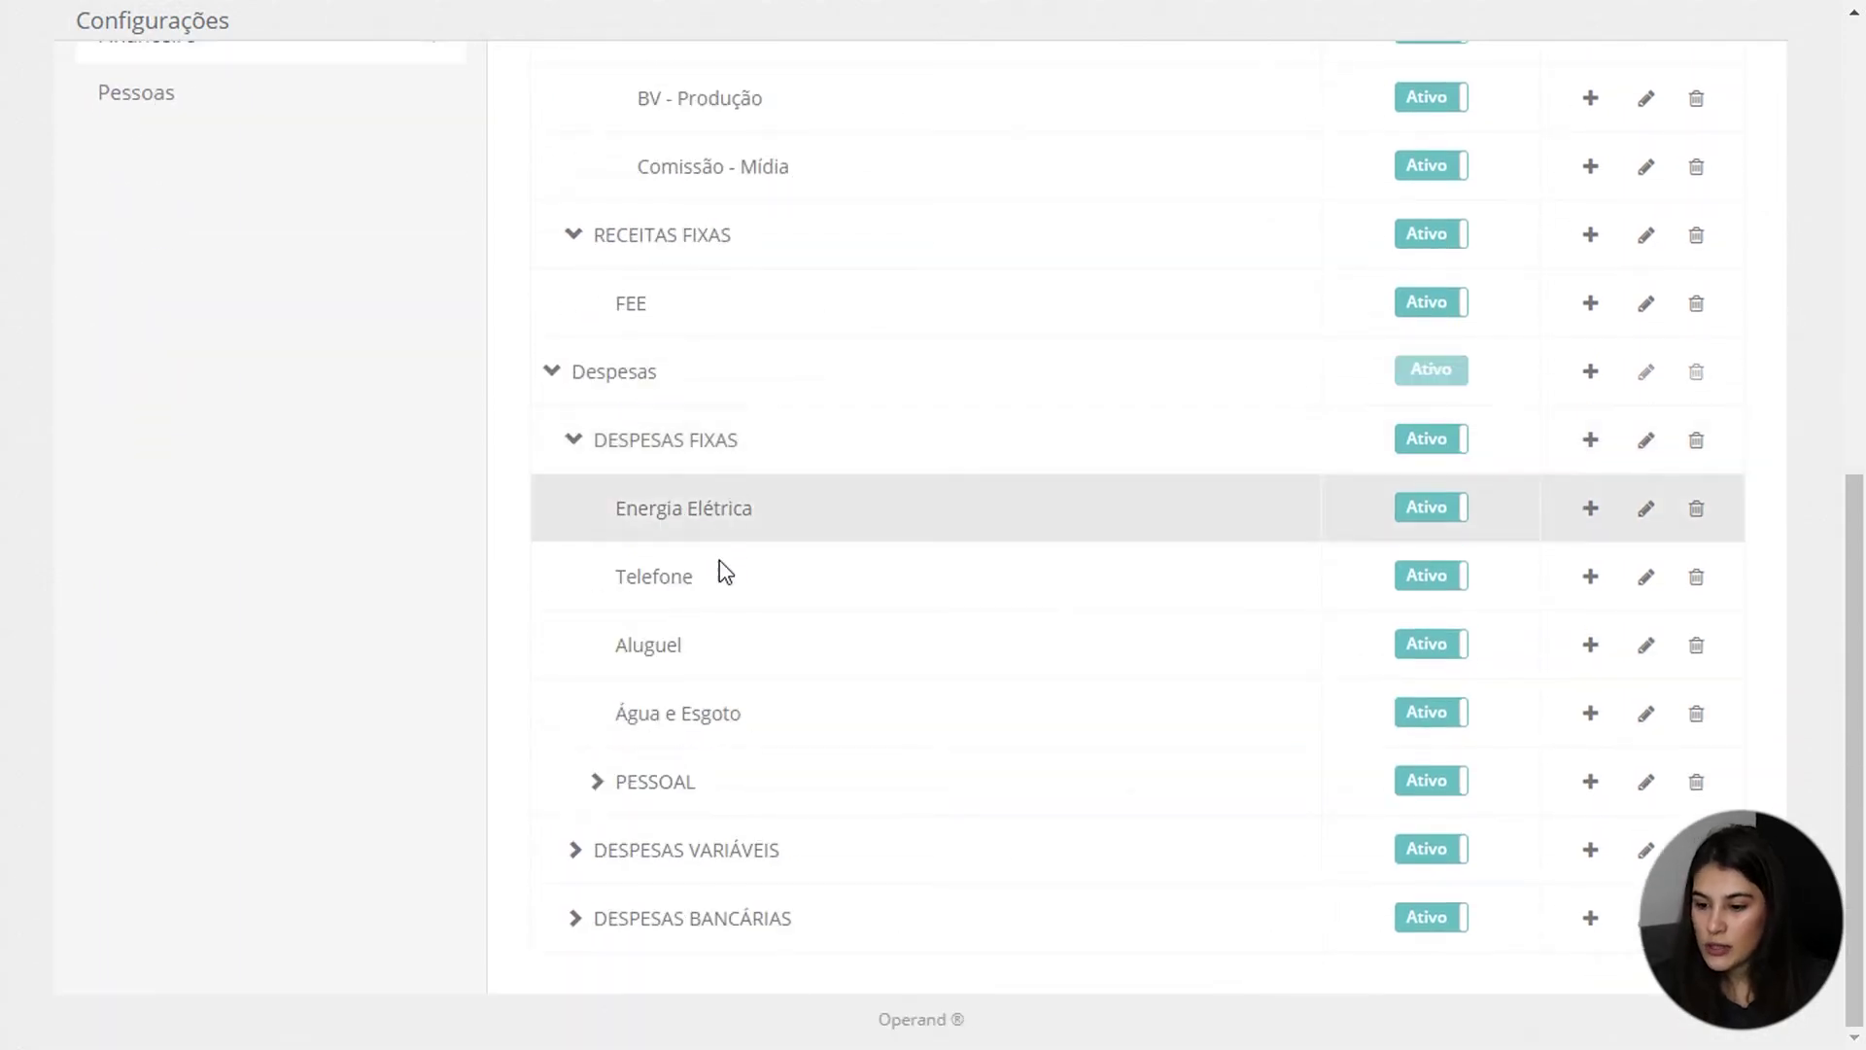
left_click(591, 784)
scroll(591, 792, "down", 3)
left_click(575, 887)
scroll(574, 888, "down", 5)
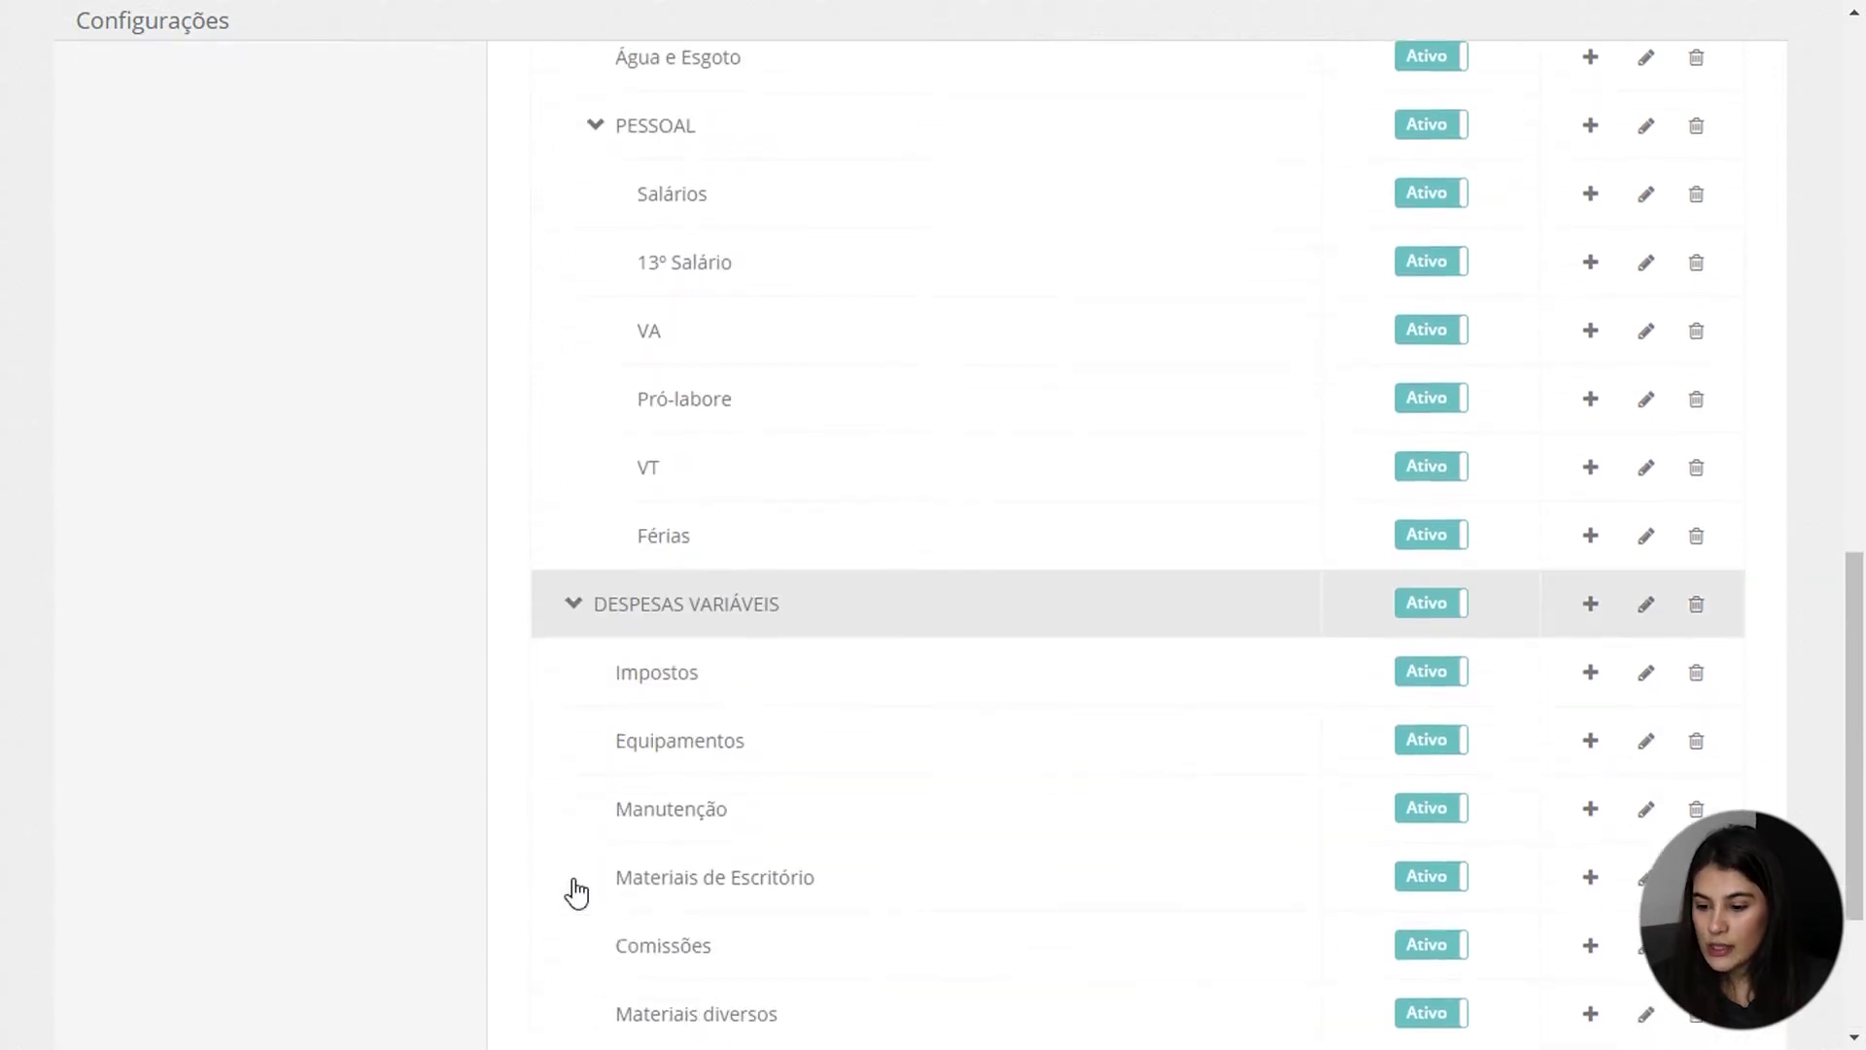
- Expand Prospecção Comercial and Fornecedores under Despesas Variáveis, plus the Despesas Bancárias group
left_click(597, 787)
scroll(602, 792, "down", 2)
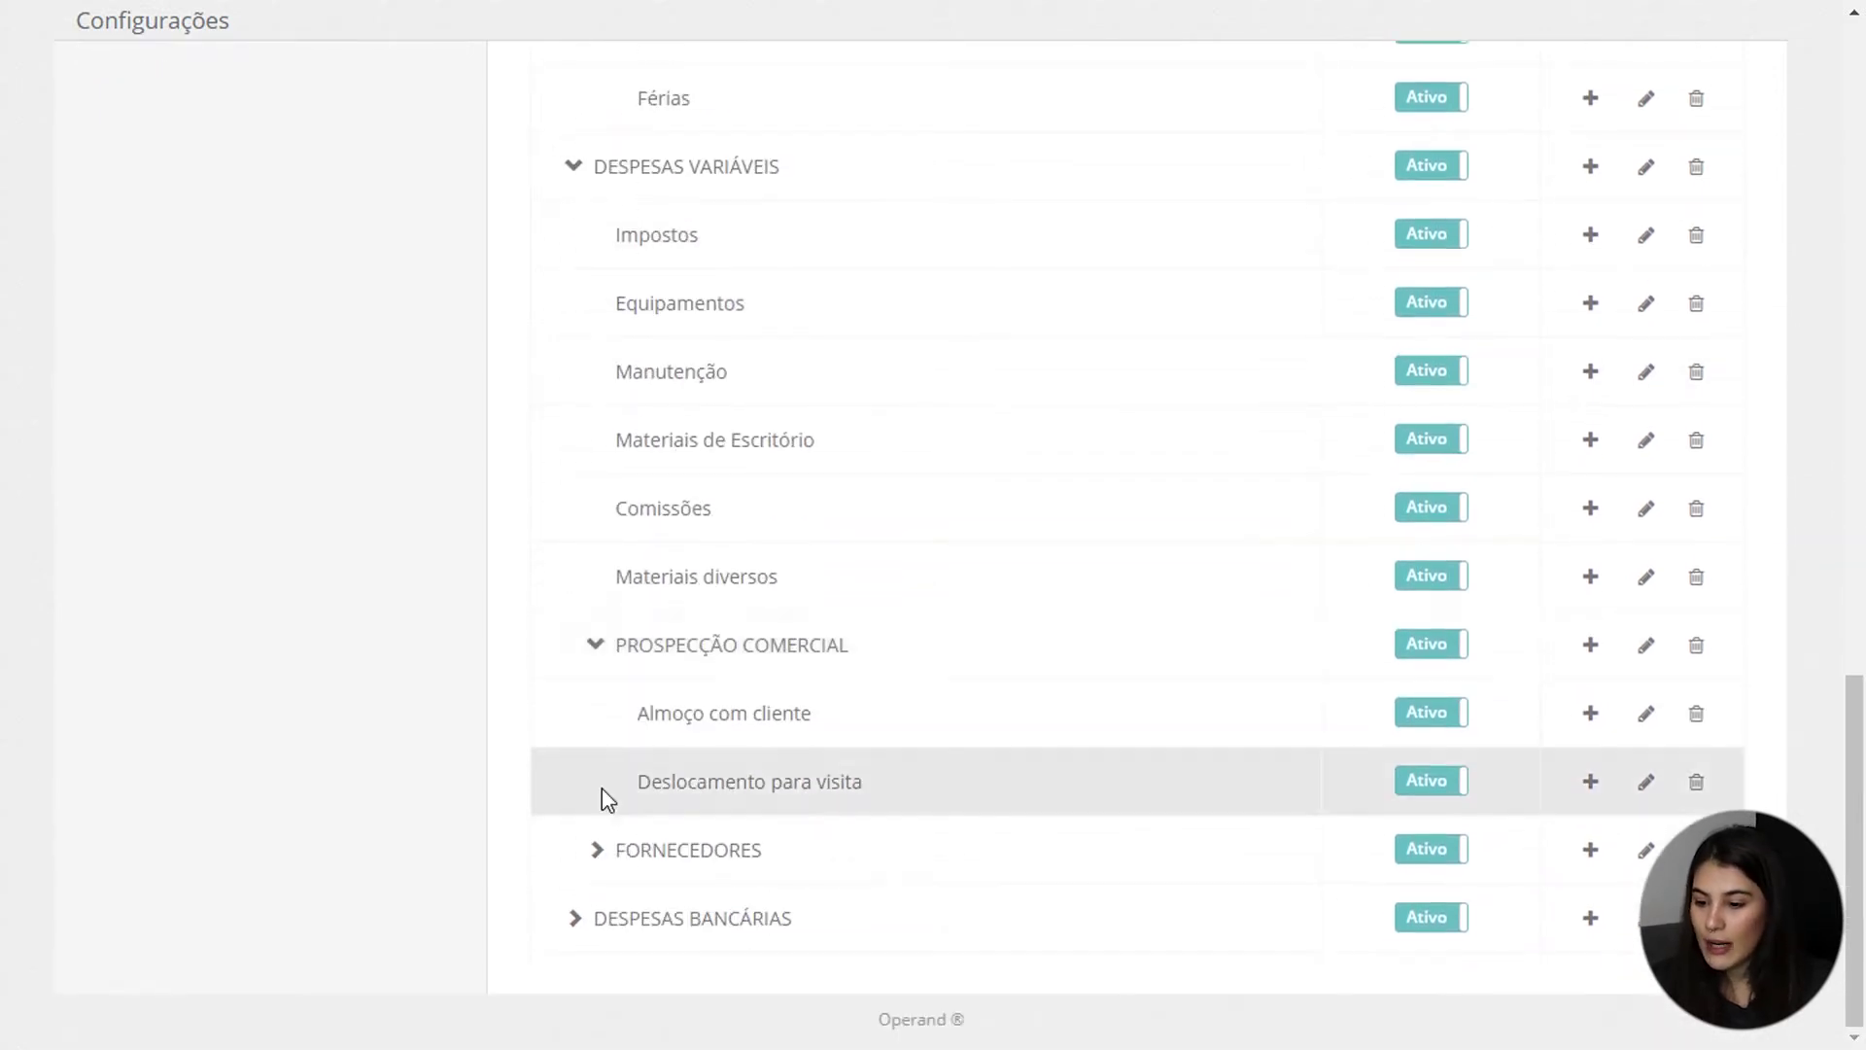
left_click(597, 851)
scroll(804, 913, "down", 1)
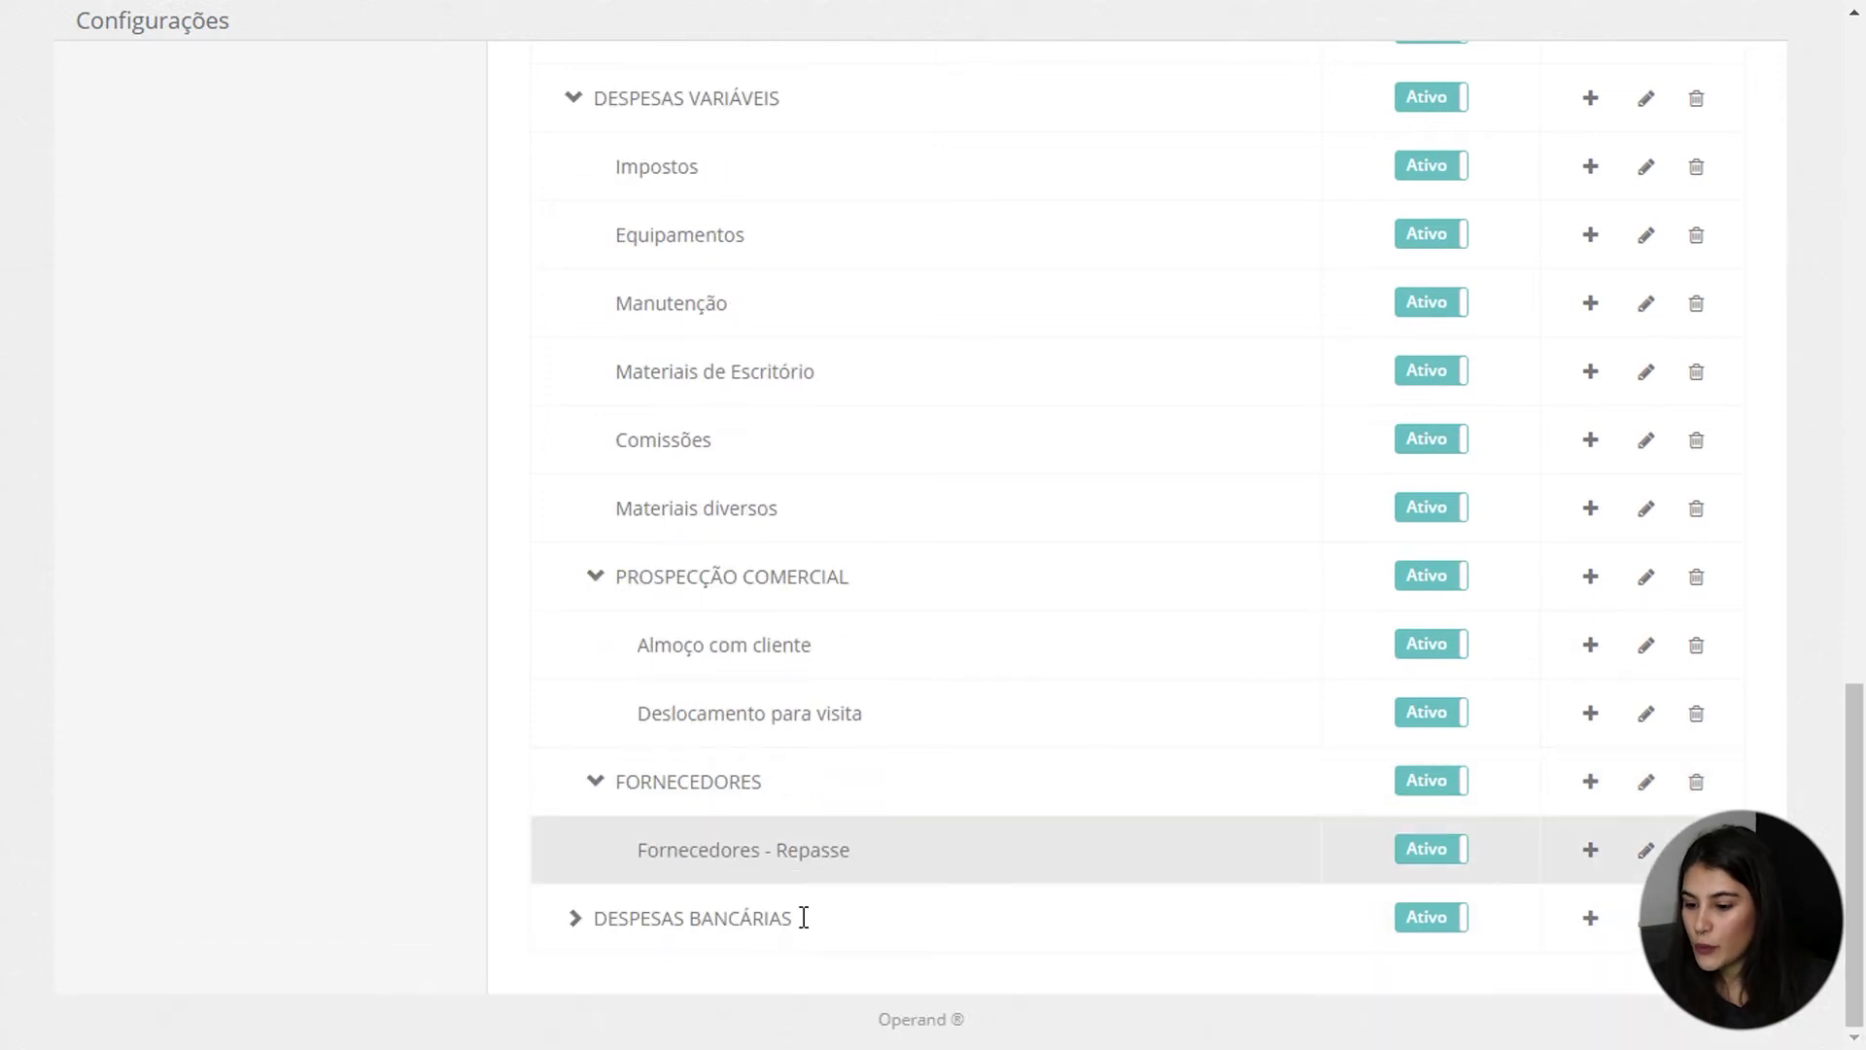
left_click(578, 935)
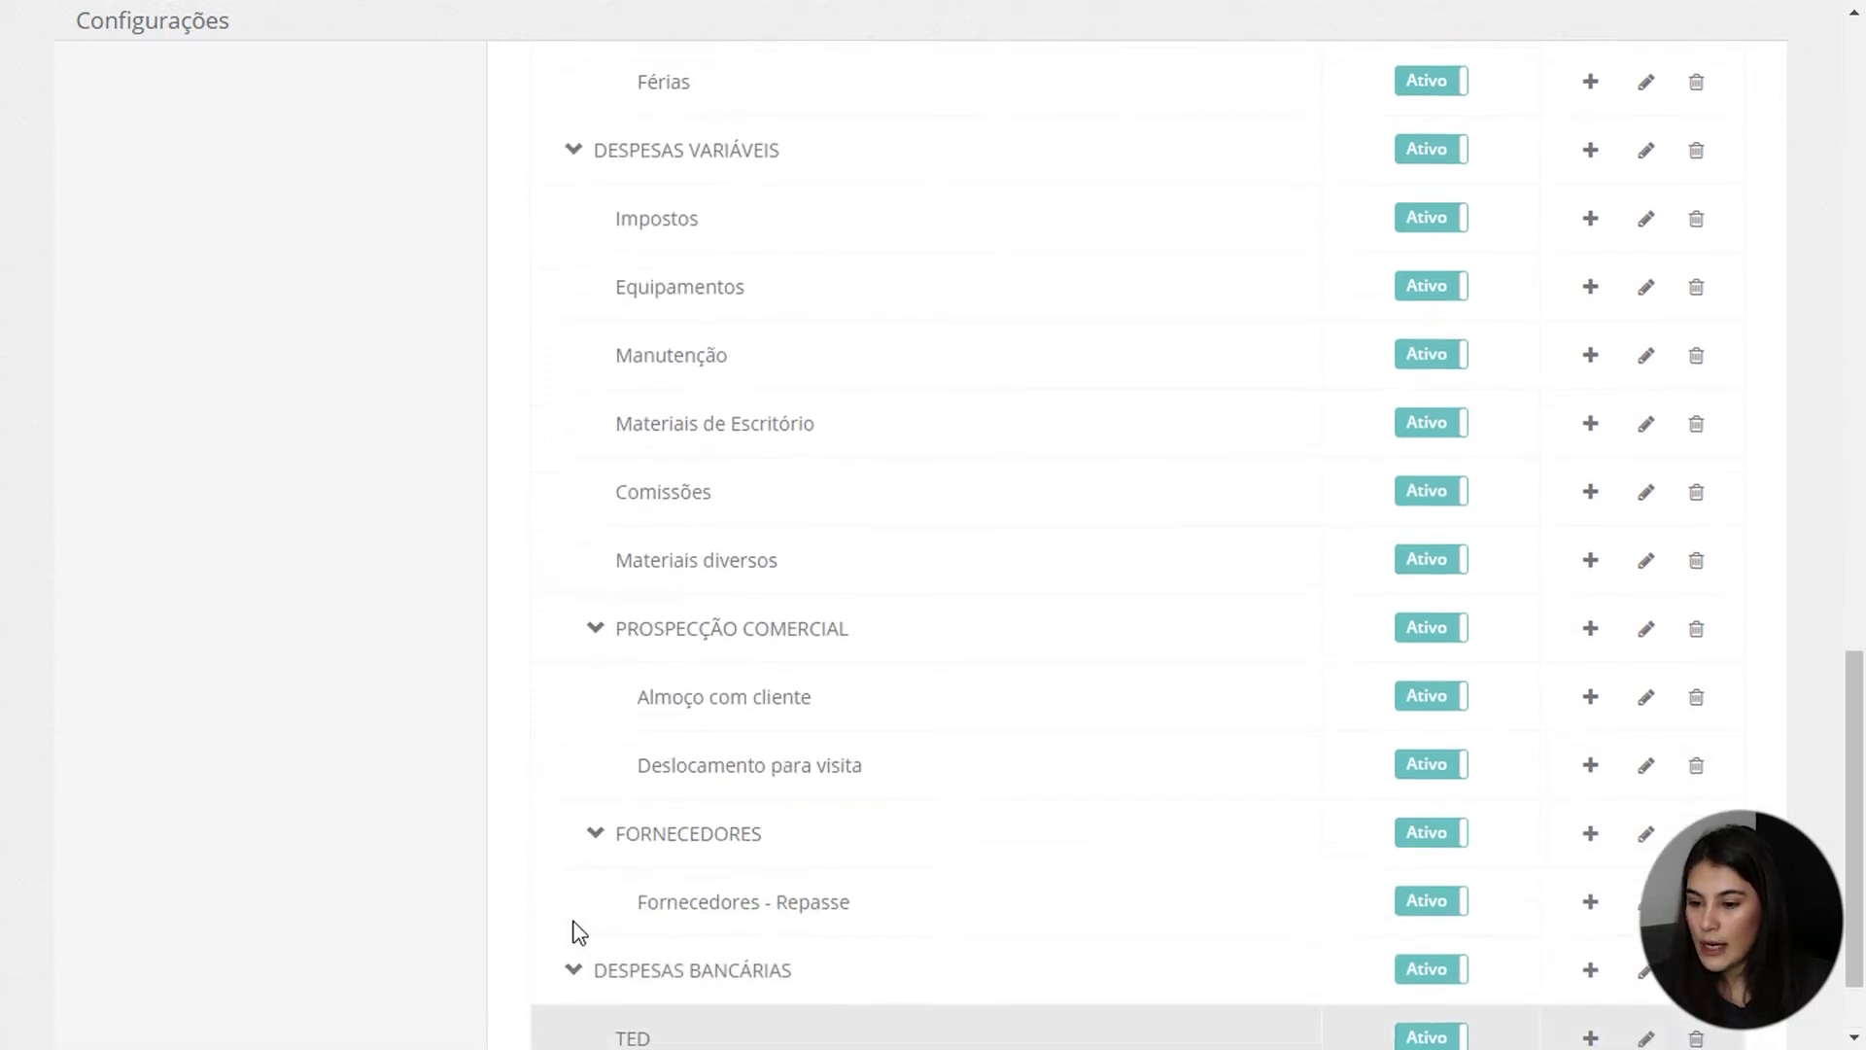
- Open the Fee Mensal 2/6 revenue entry for Nova era from the August 2020 financial entries
scroll(579, 931, "up", 3)
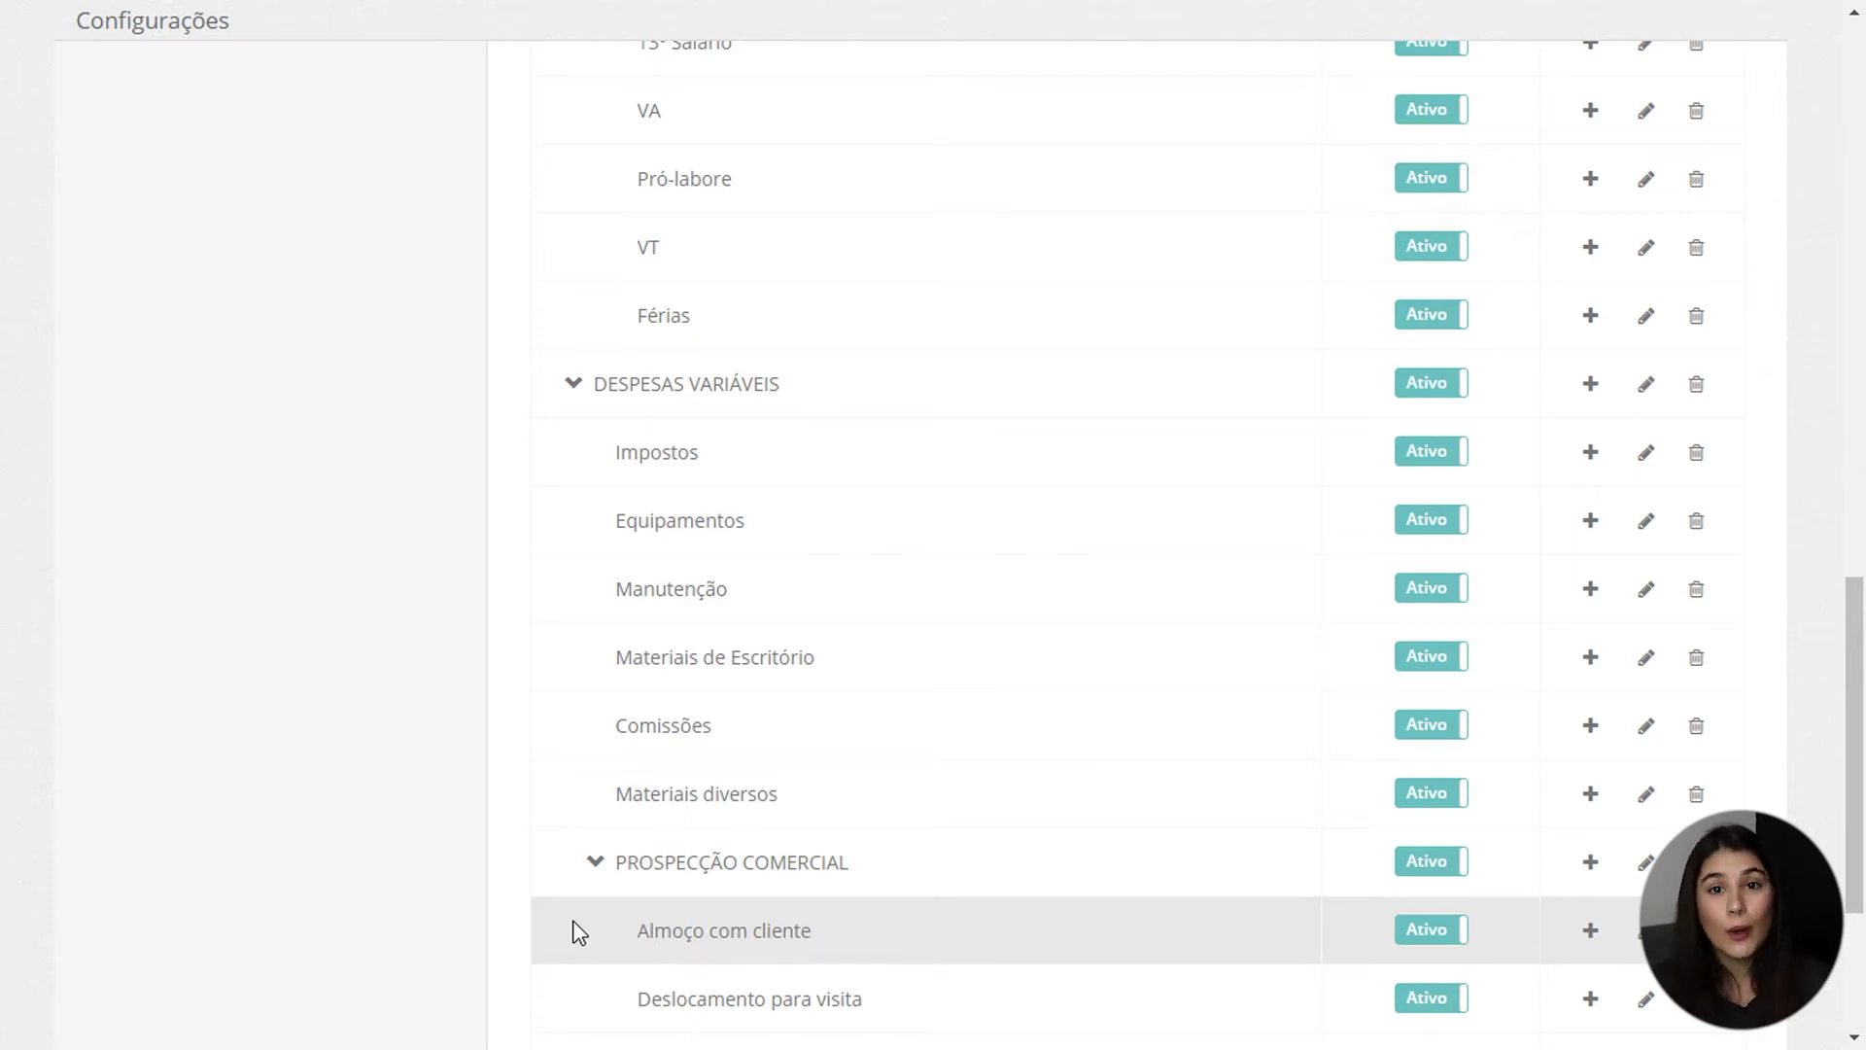
scroll(772, 515, "up", 15)
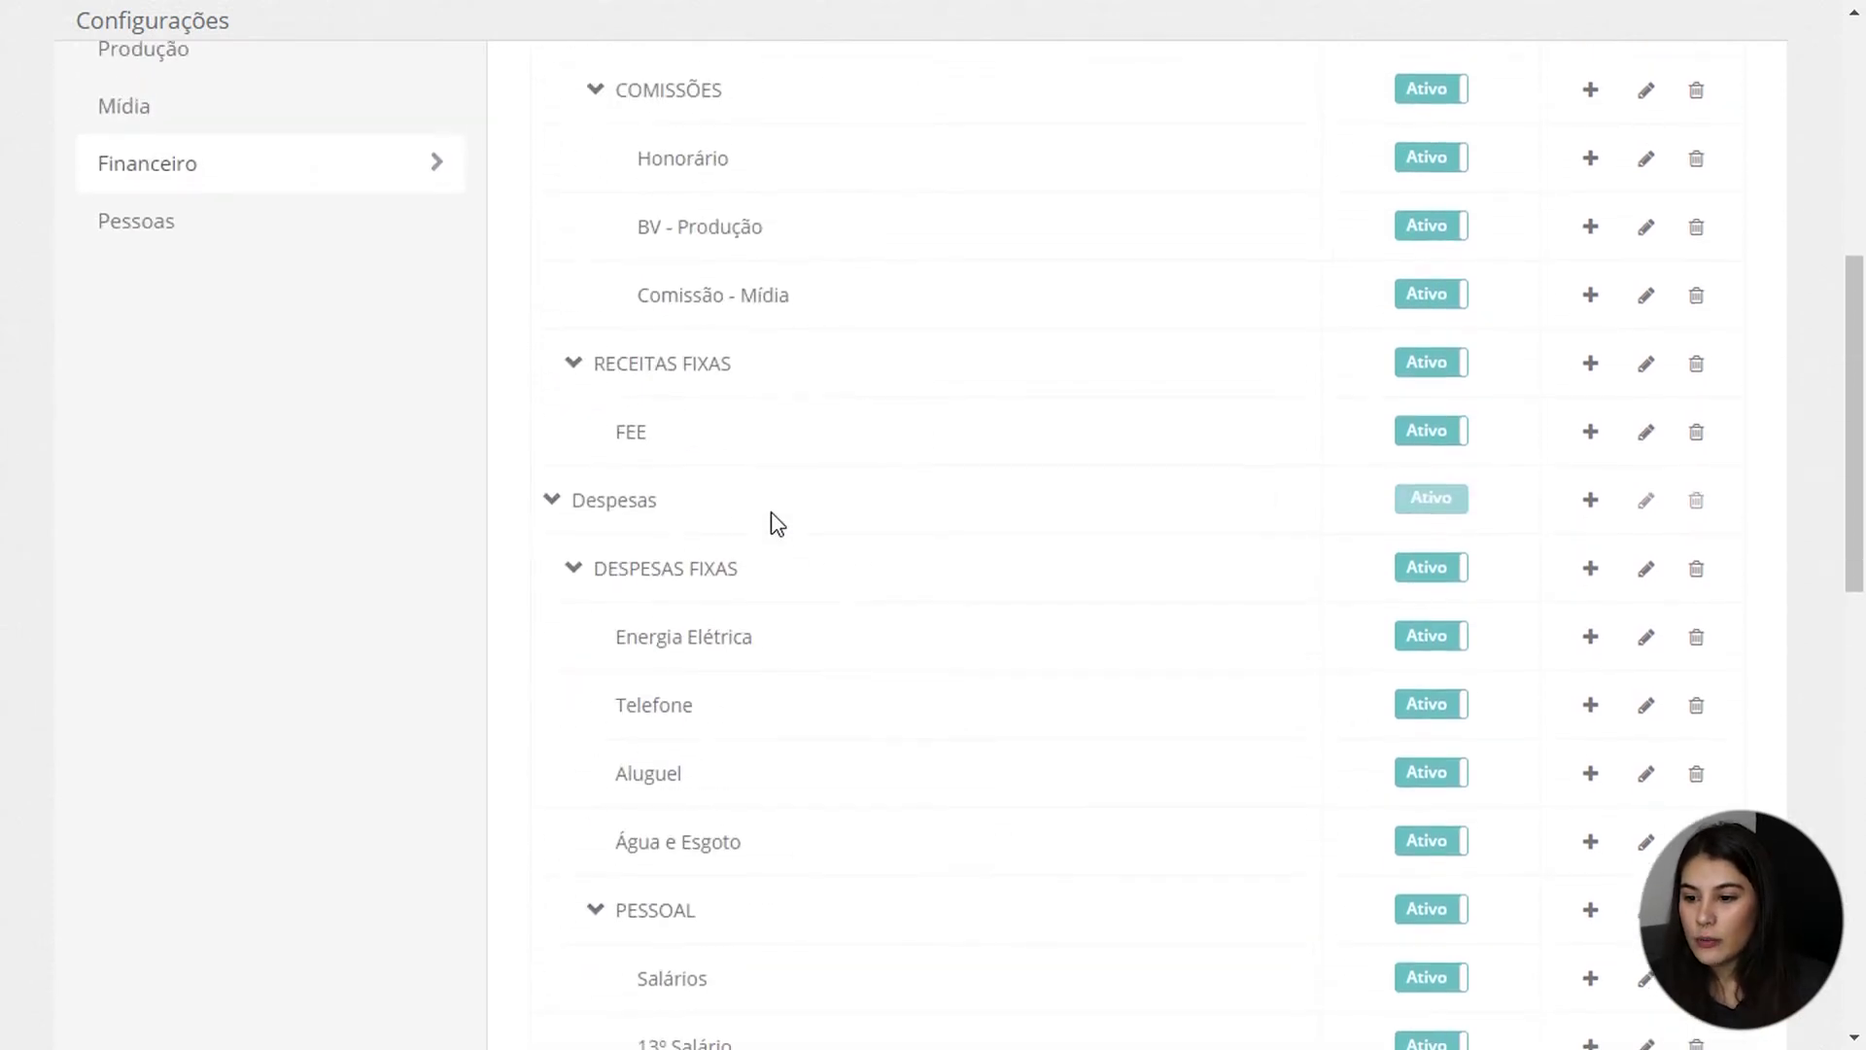
scroll(774, 513, "up", 1)
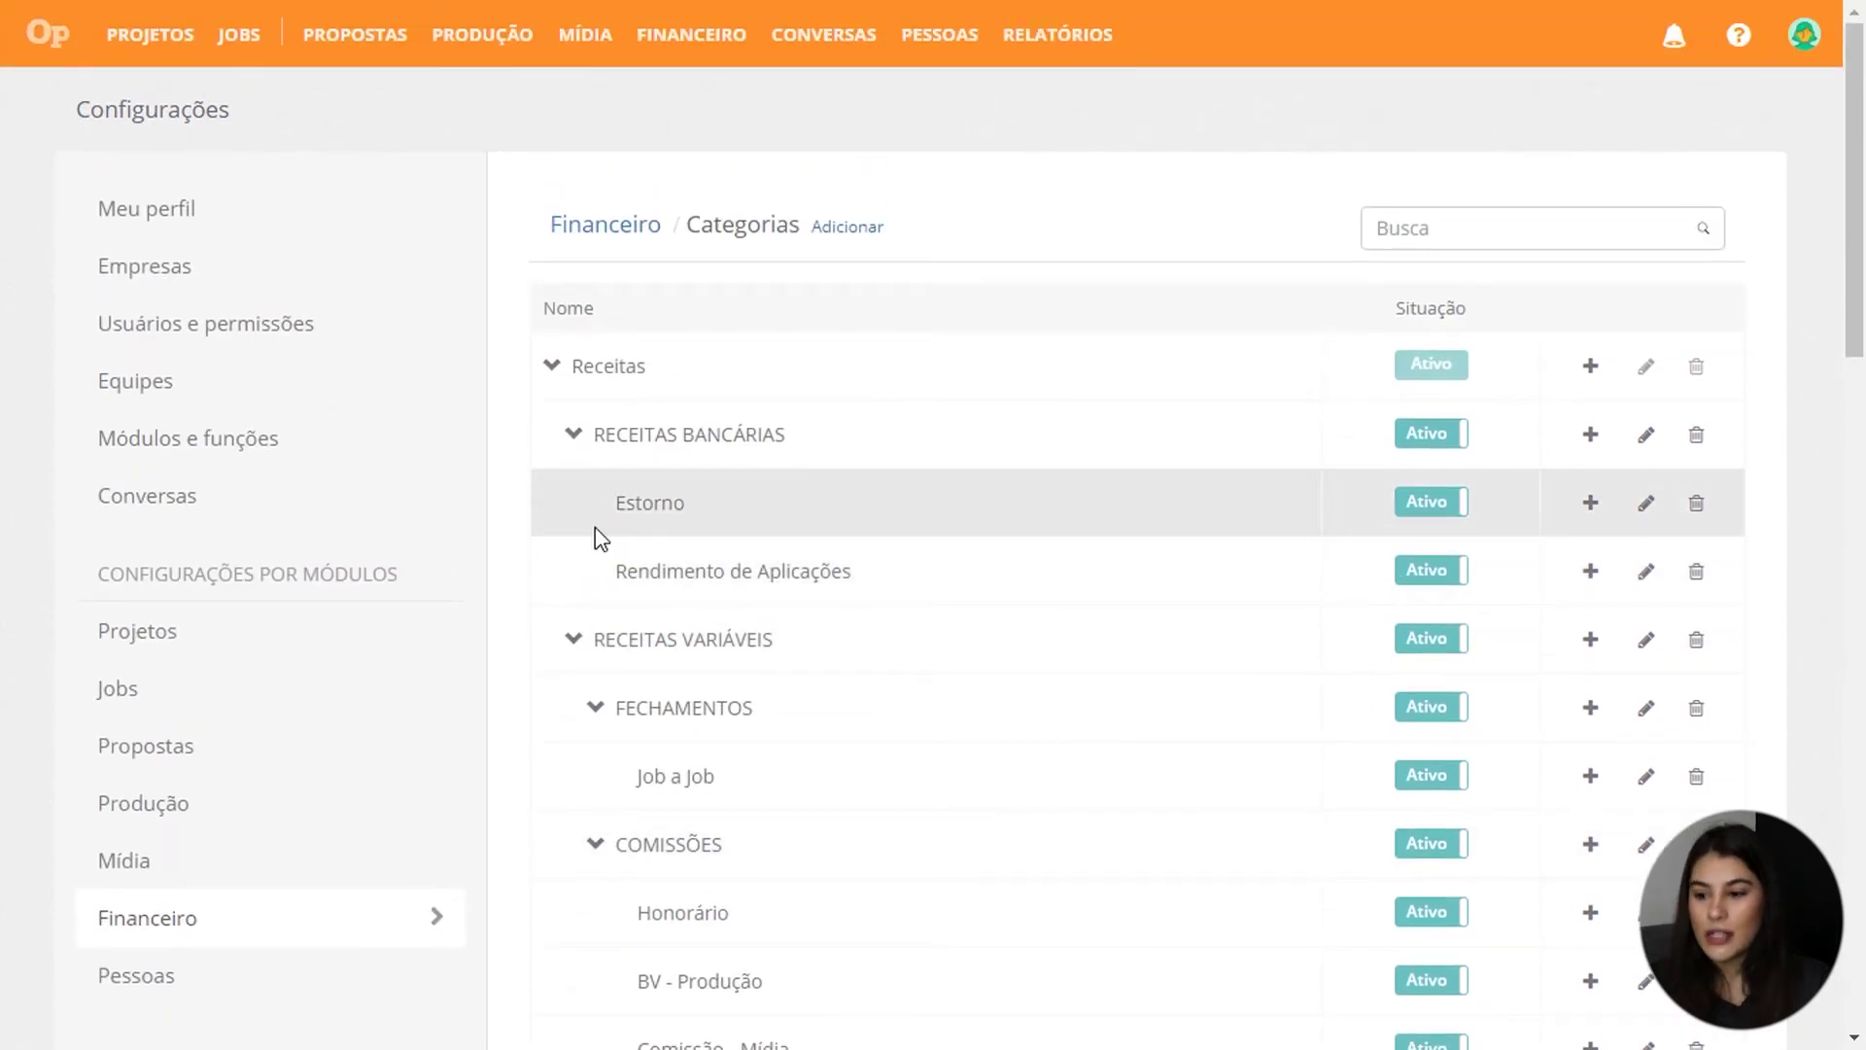
left_click(700, 44)
left_click(713, 75)
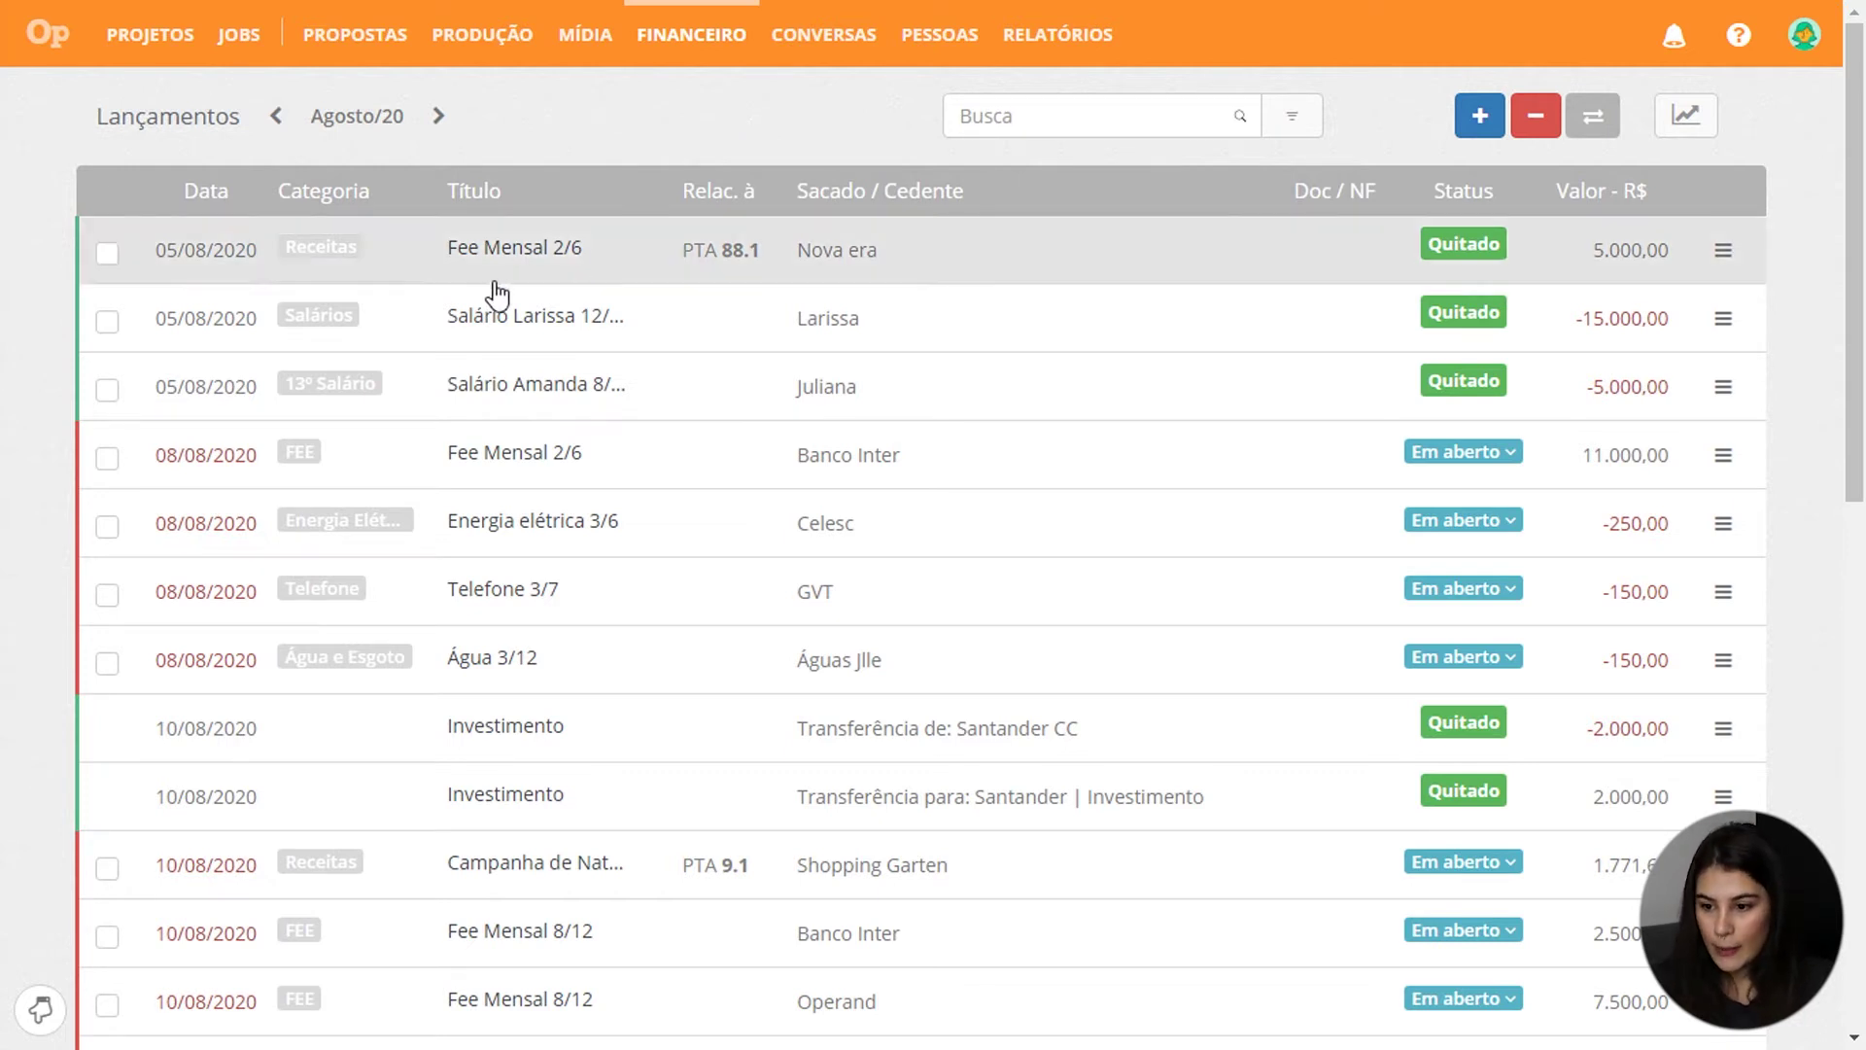
left_click(499, 253)
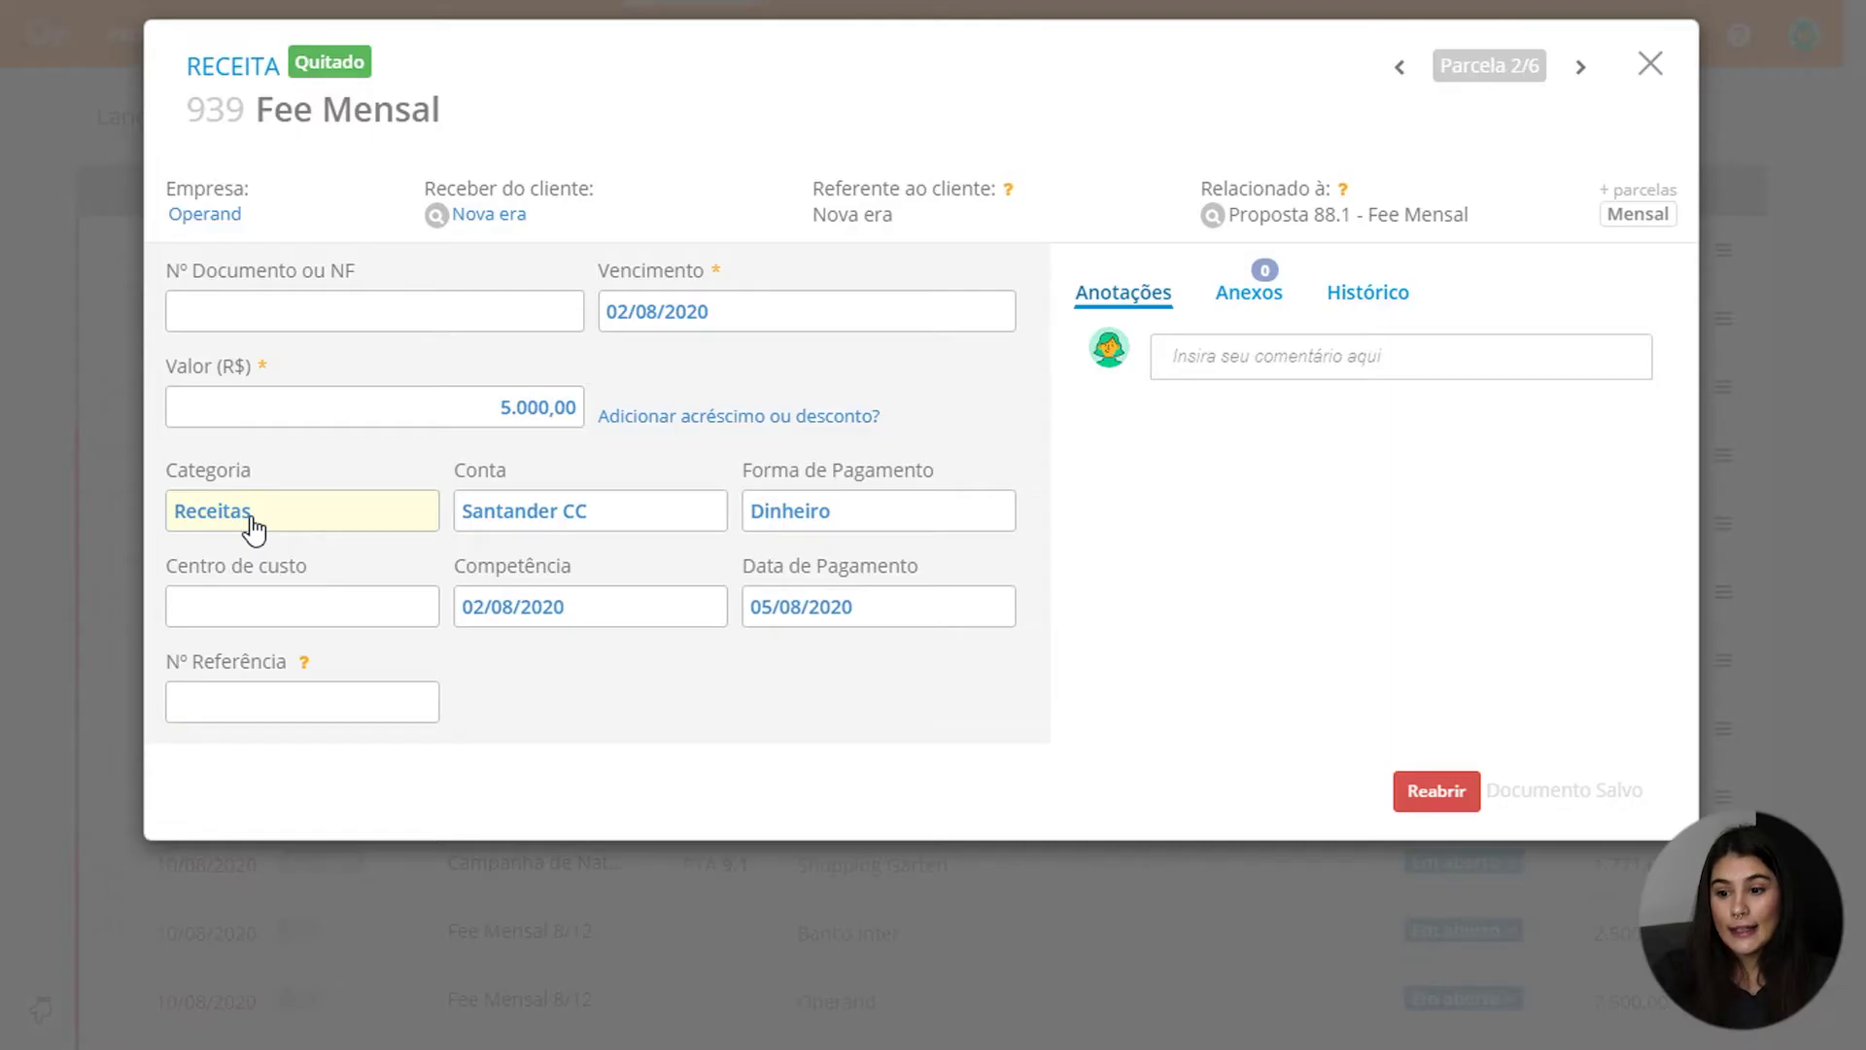
- Set the category of the Fee Mensal revenue entry to FEE
left_click(255, 530)
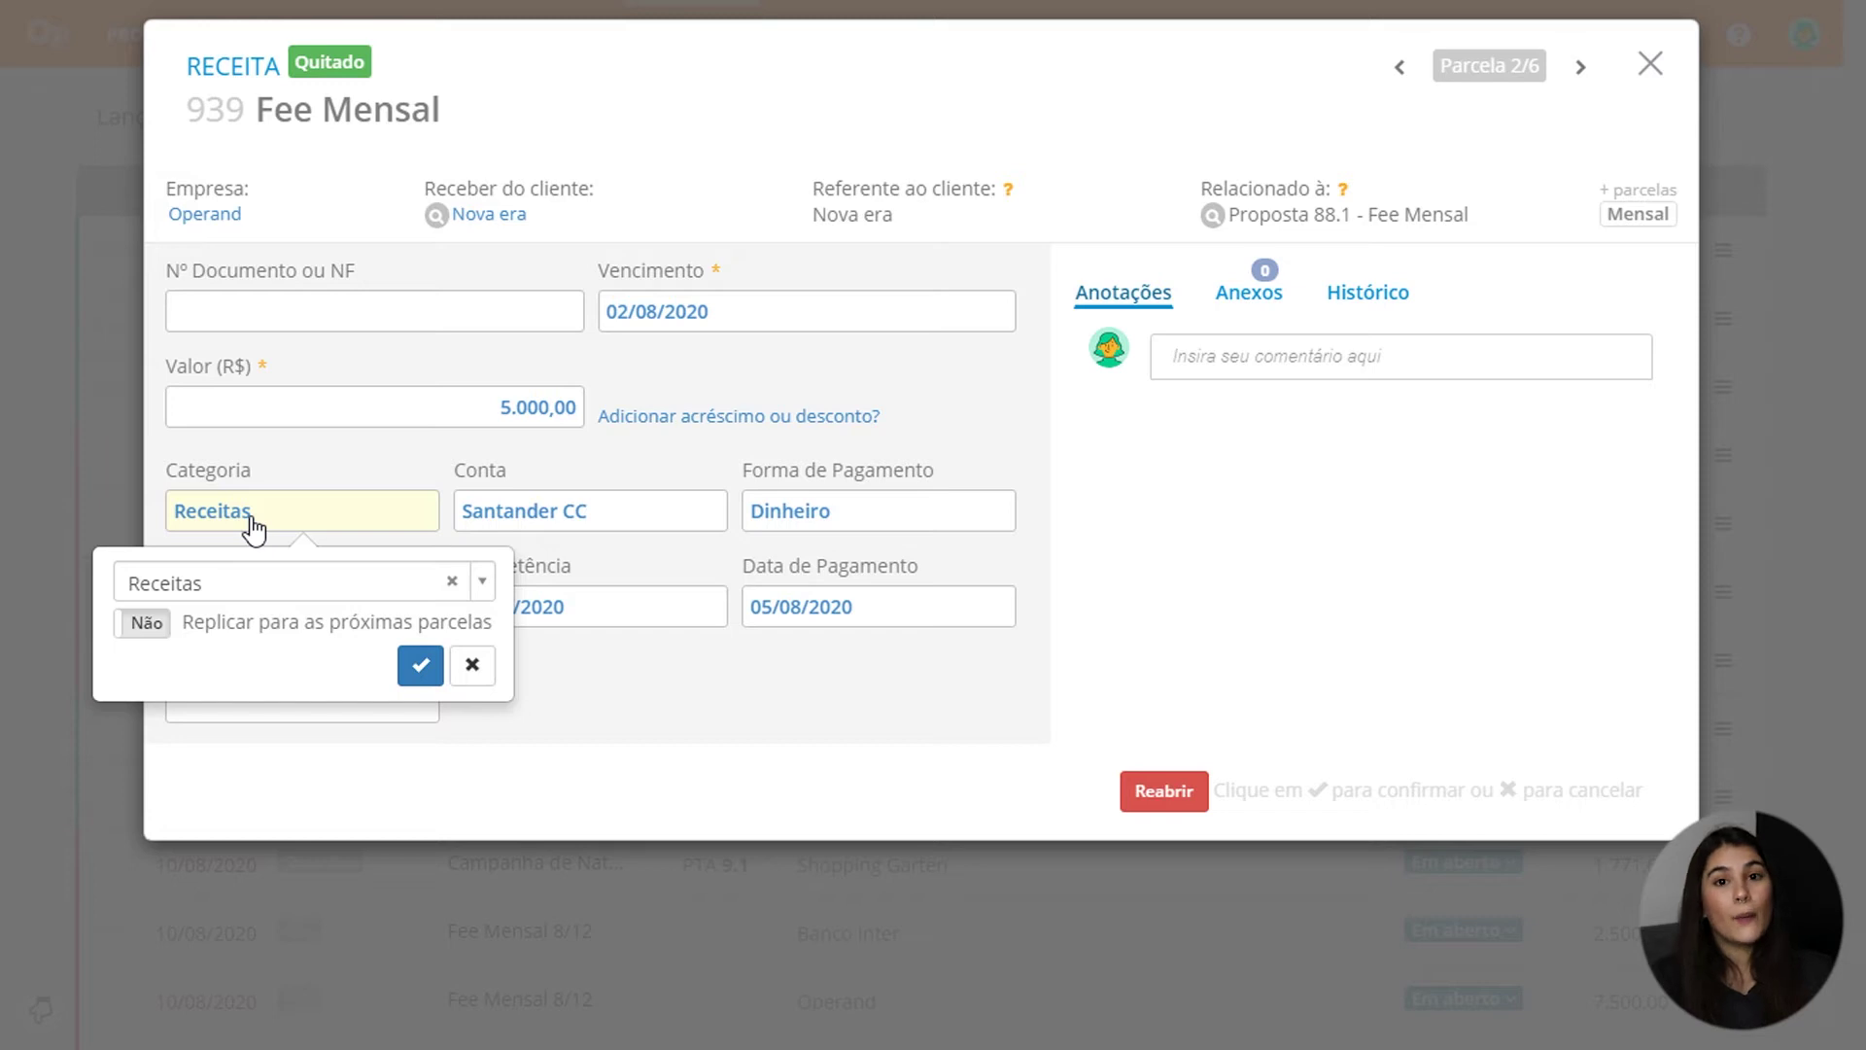
left_click(452, 583)
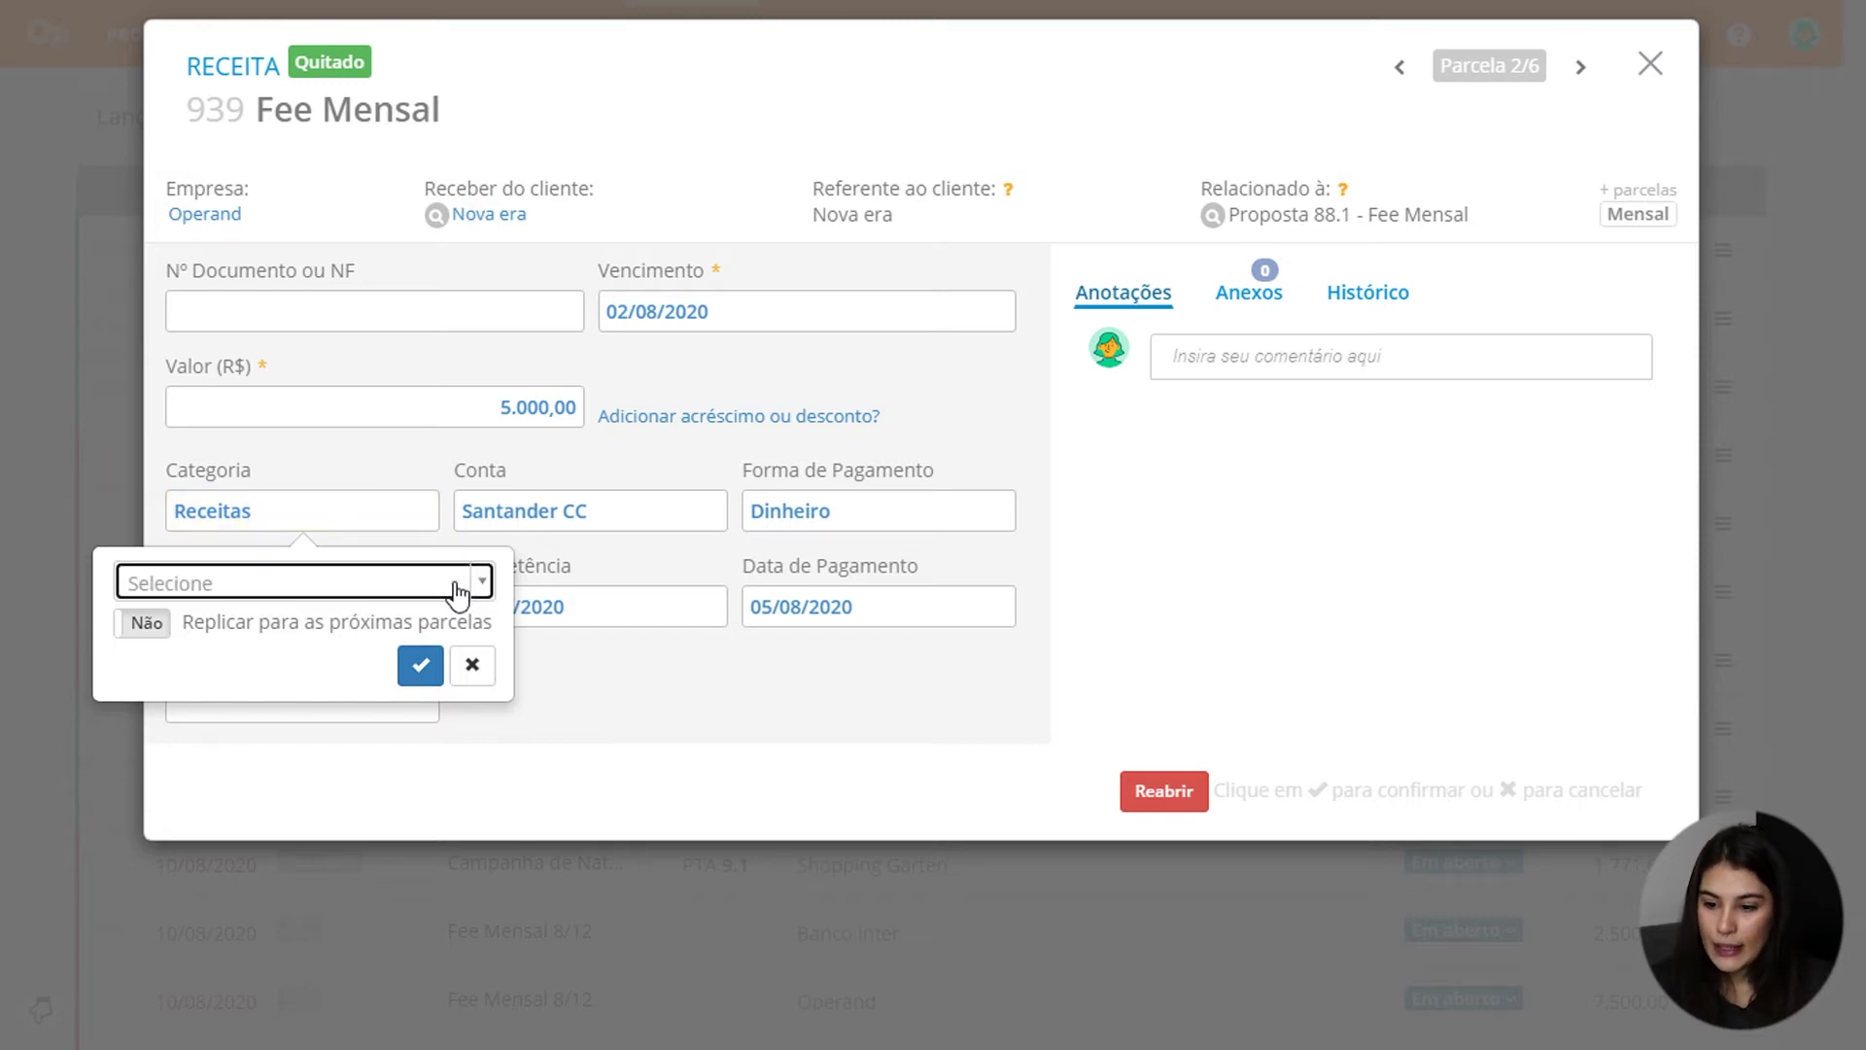
left_click(454, 584)
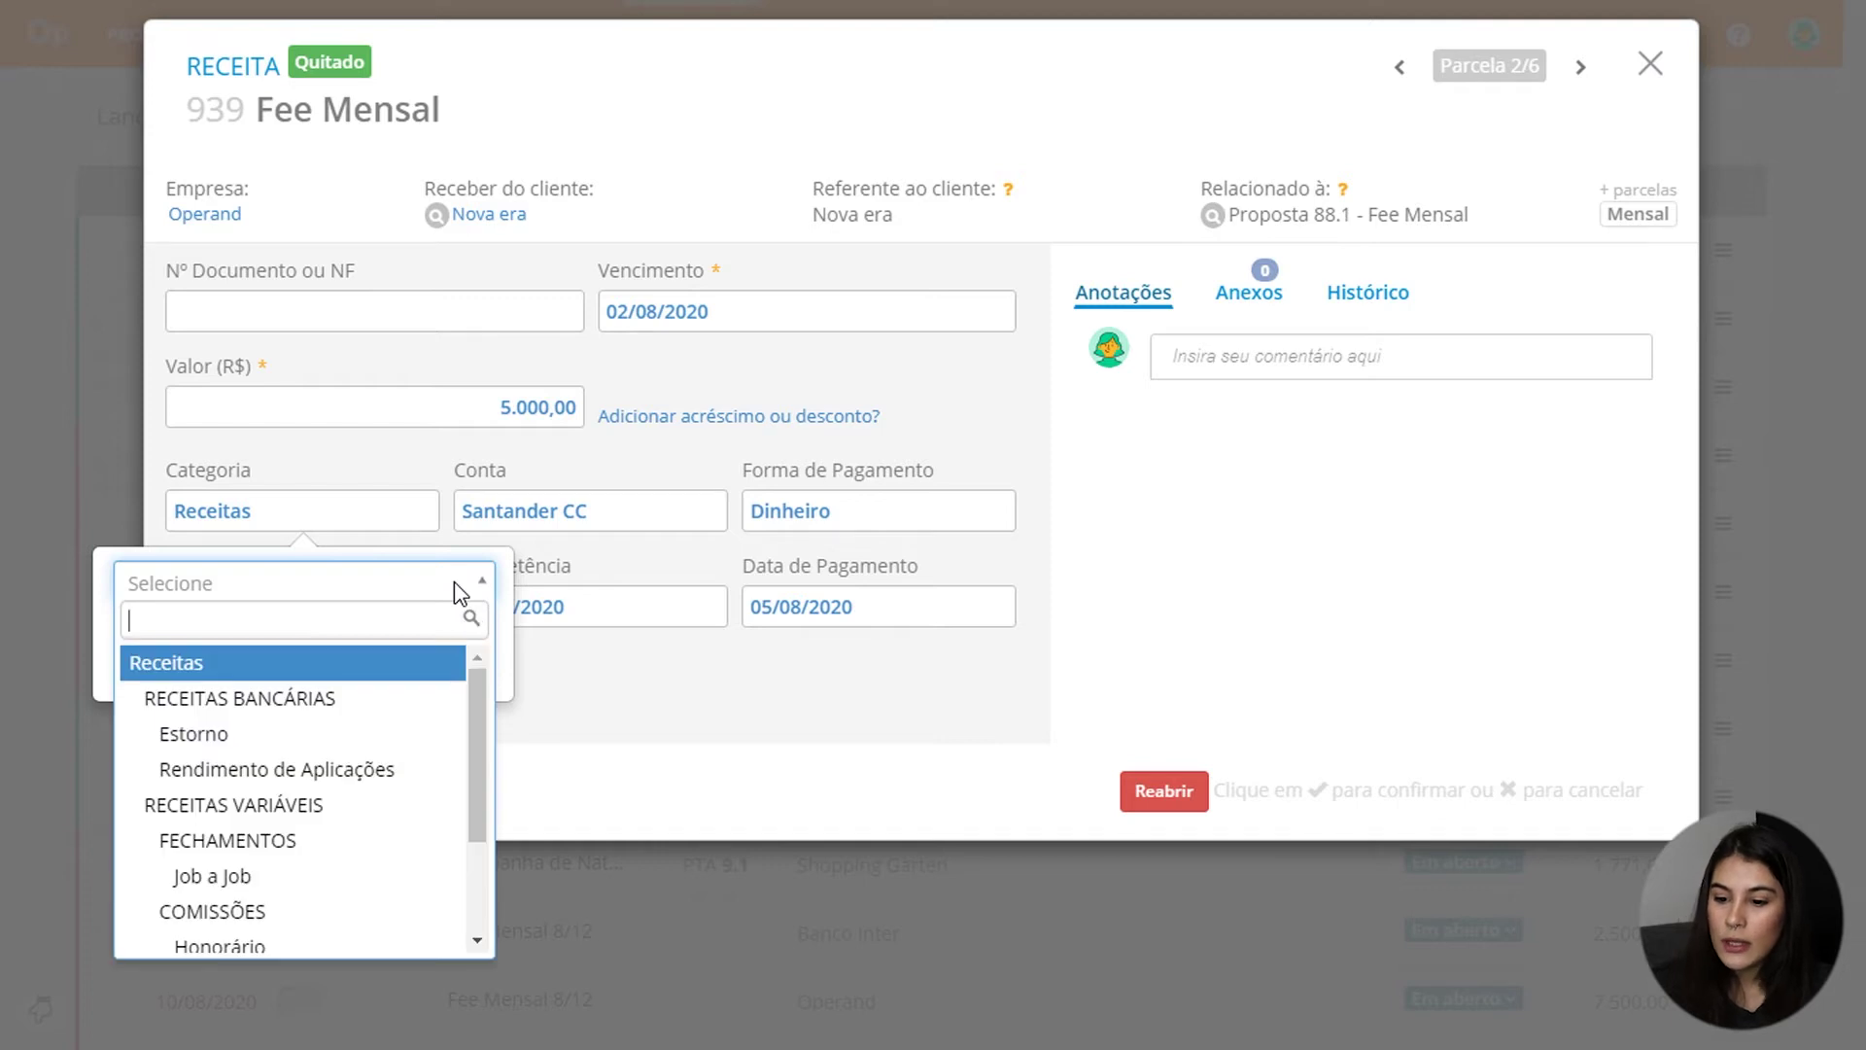
type("FEE")
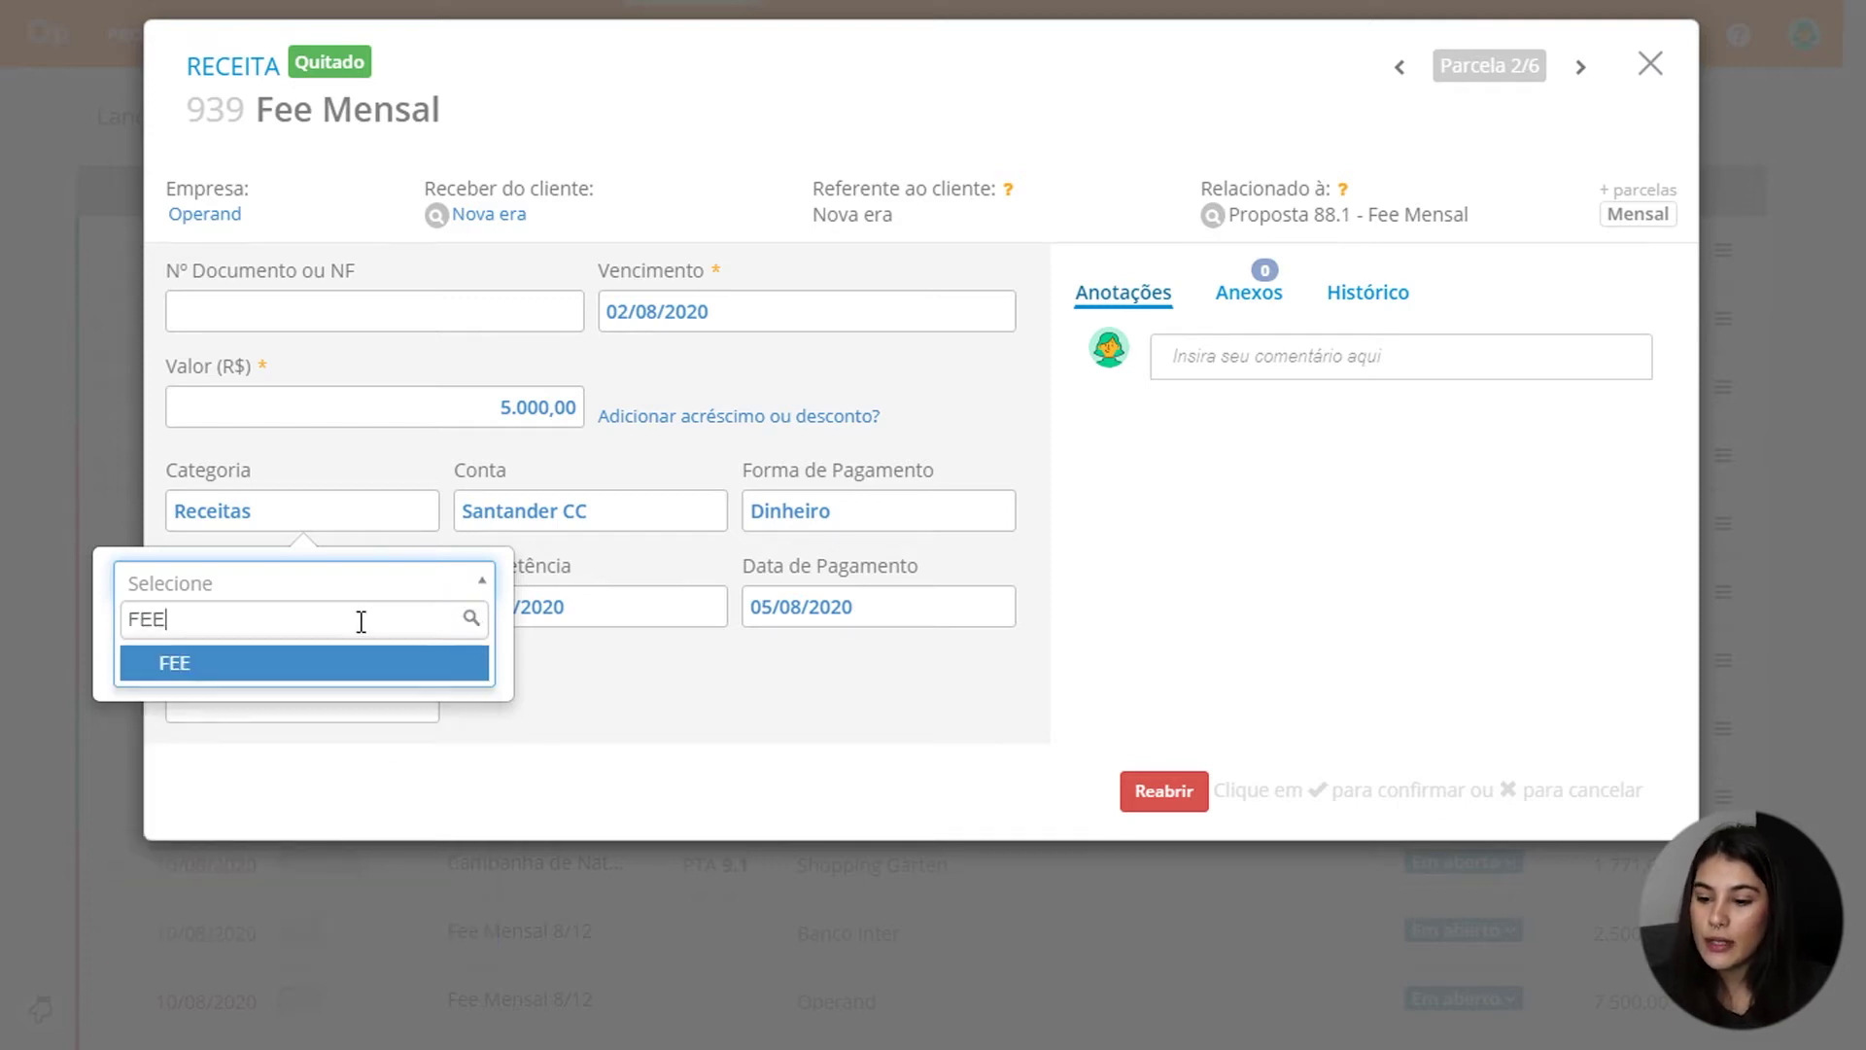
left_click(291, 664)
left_click(419, 666)
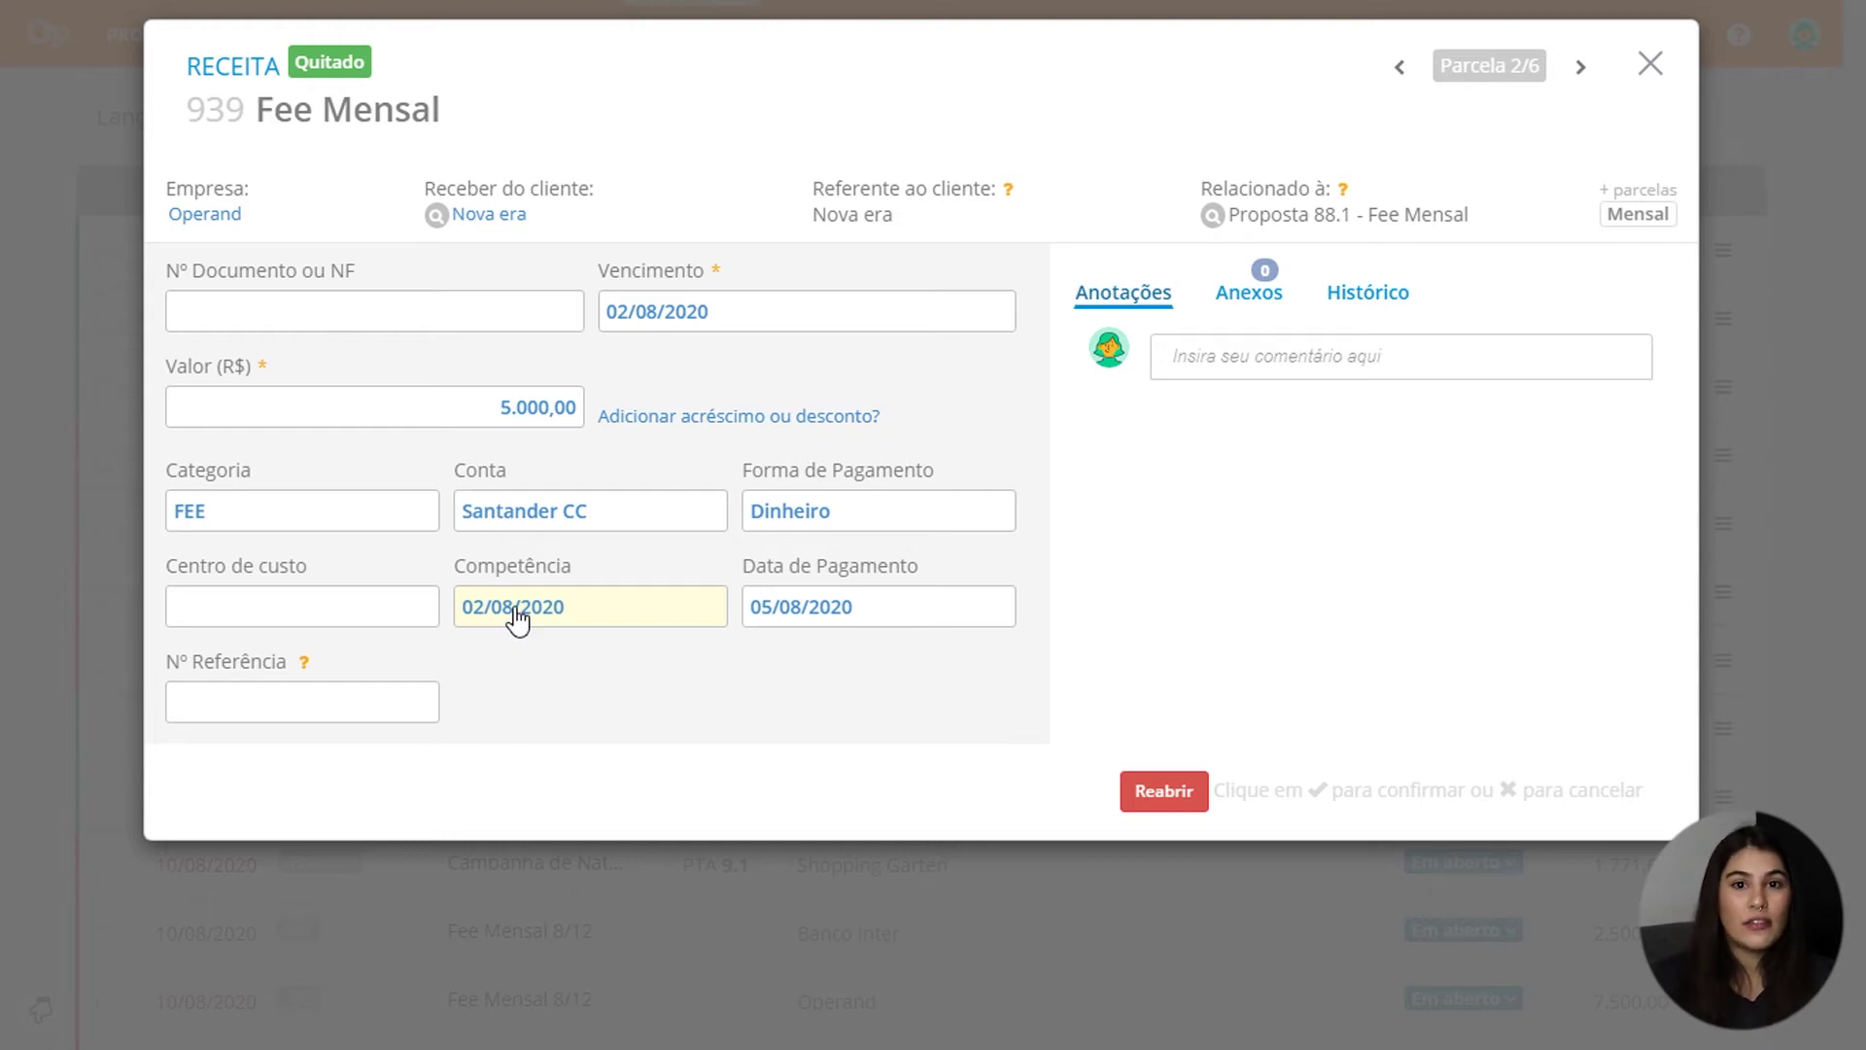
- Replicate the entry's 02/08/2020 Competência date to the next installments and close the entry
left_click(570, 614)
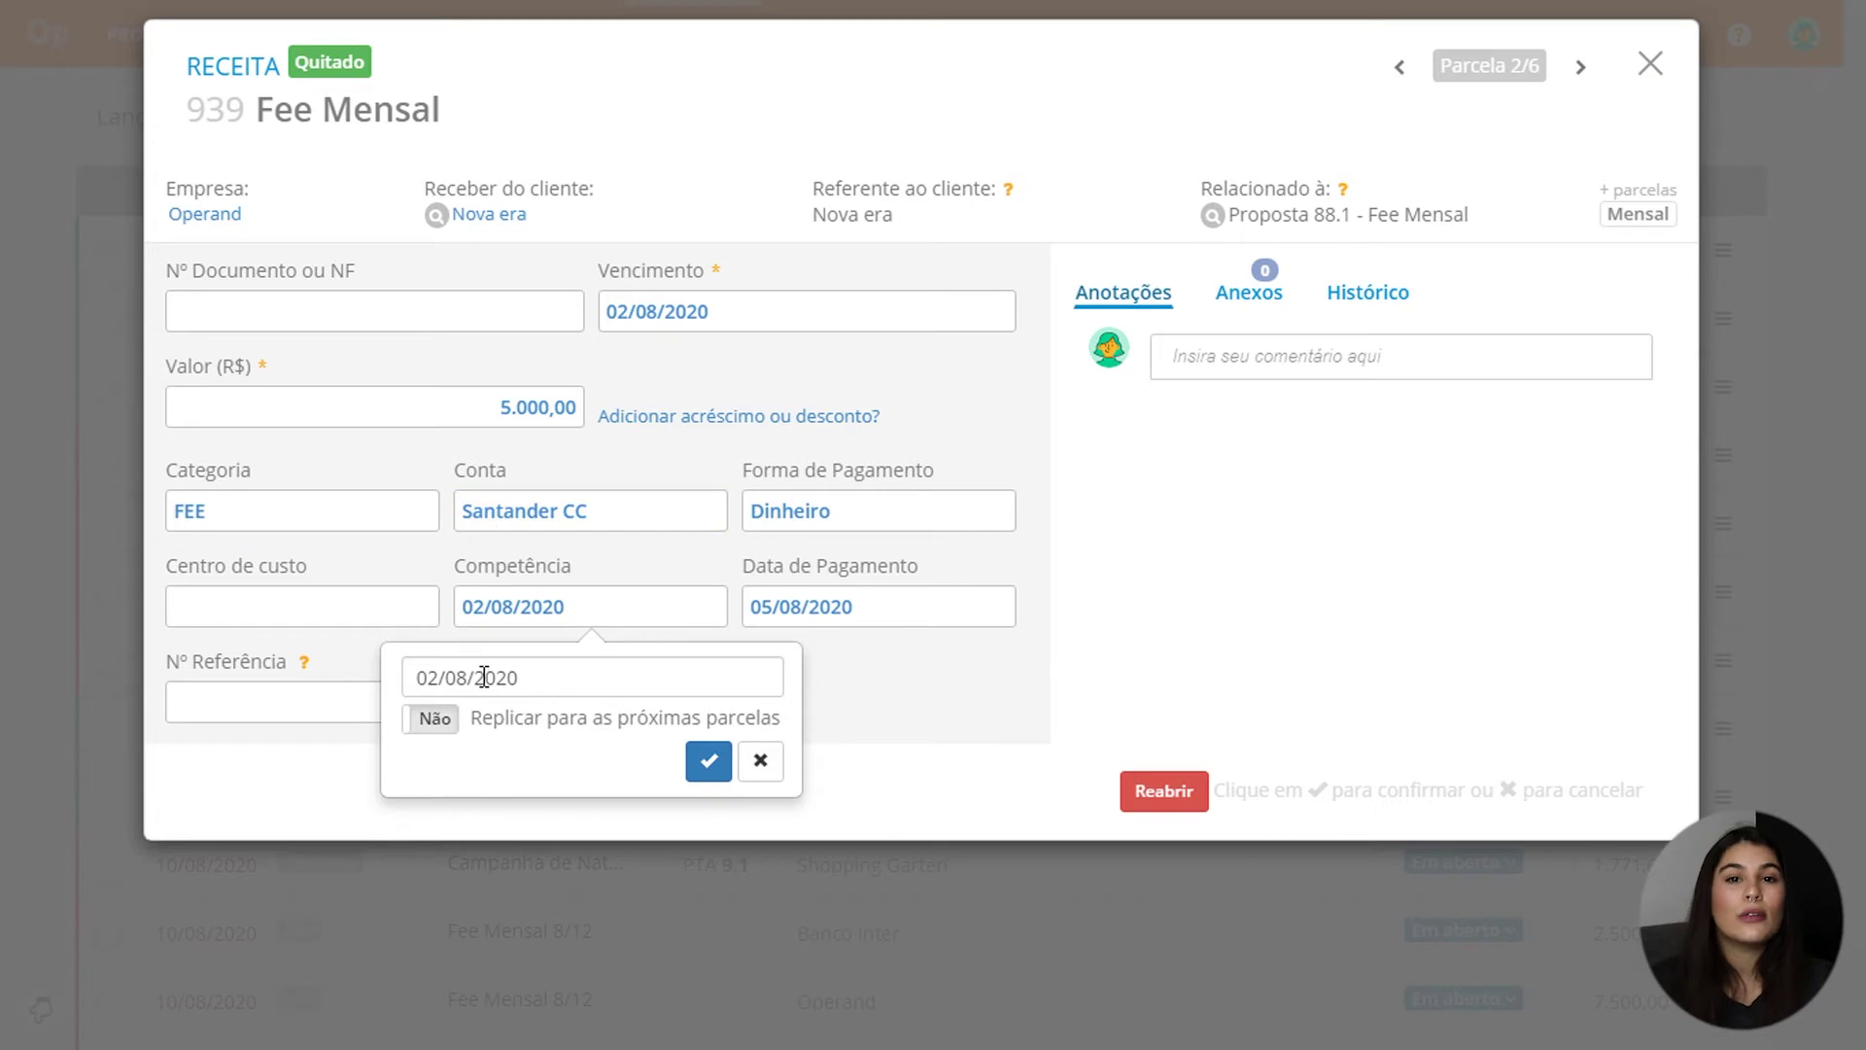
left_click(438, 734)
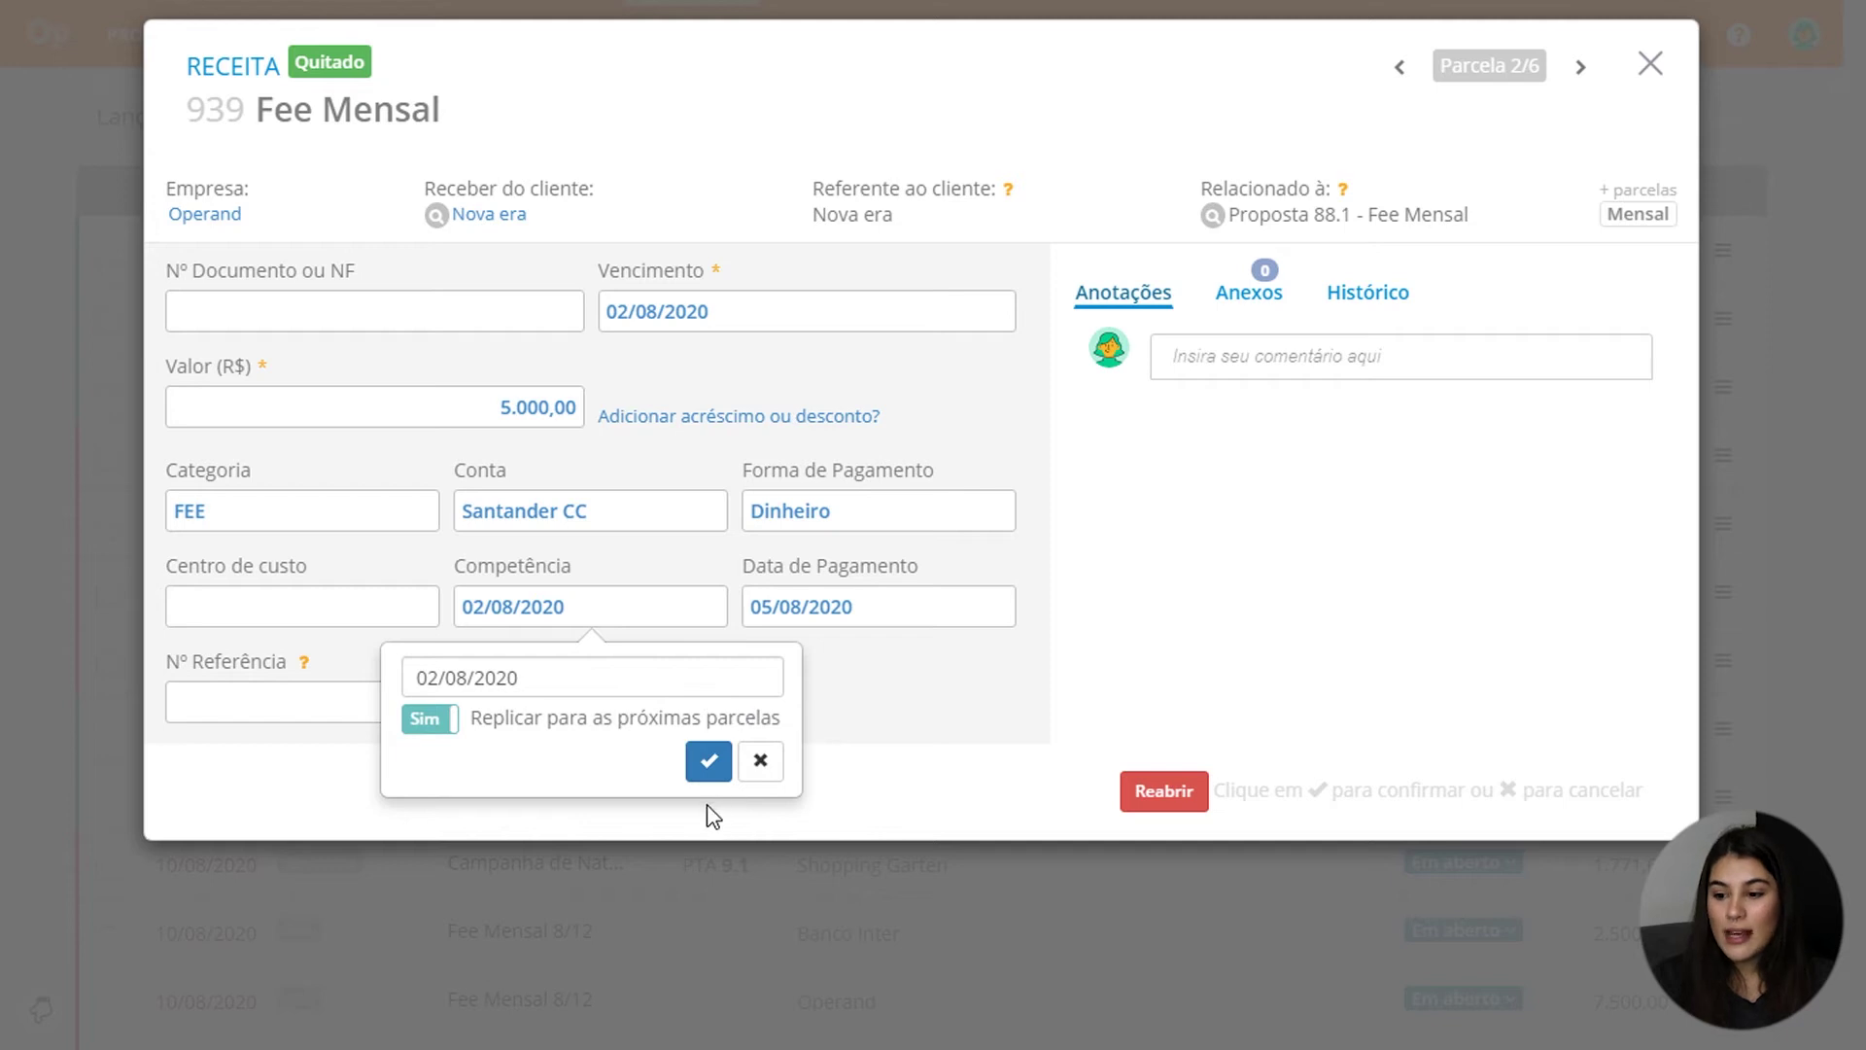
left_click(709, 762)
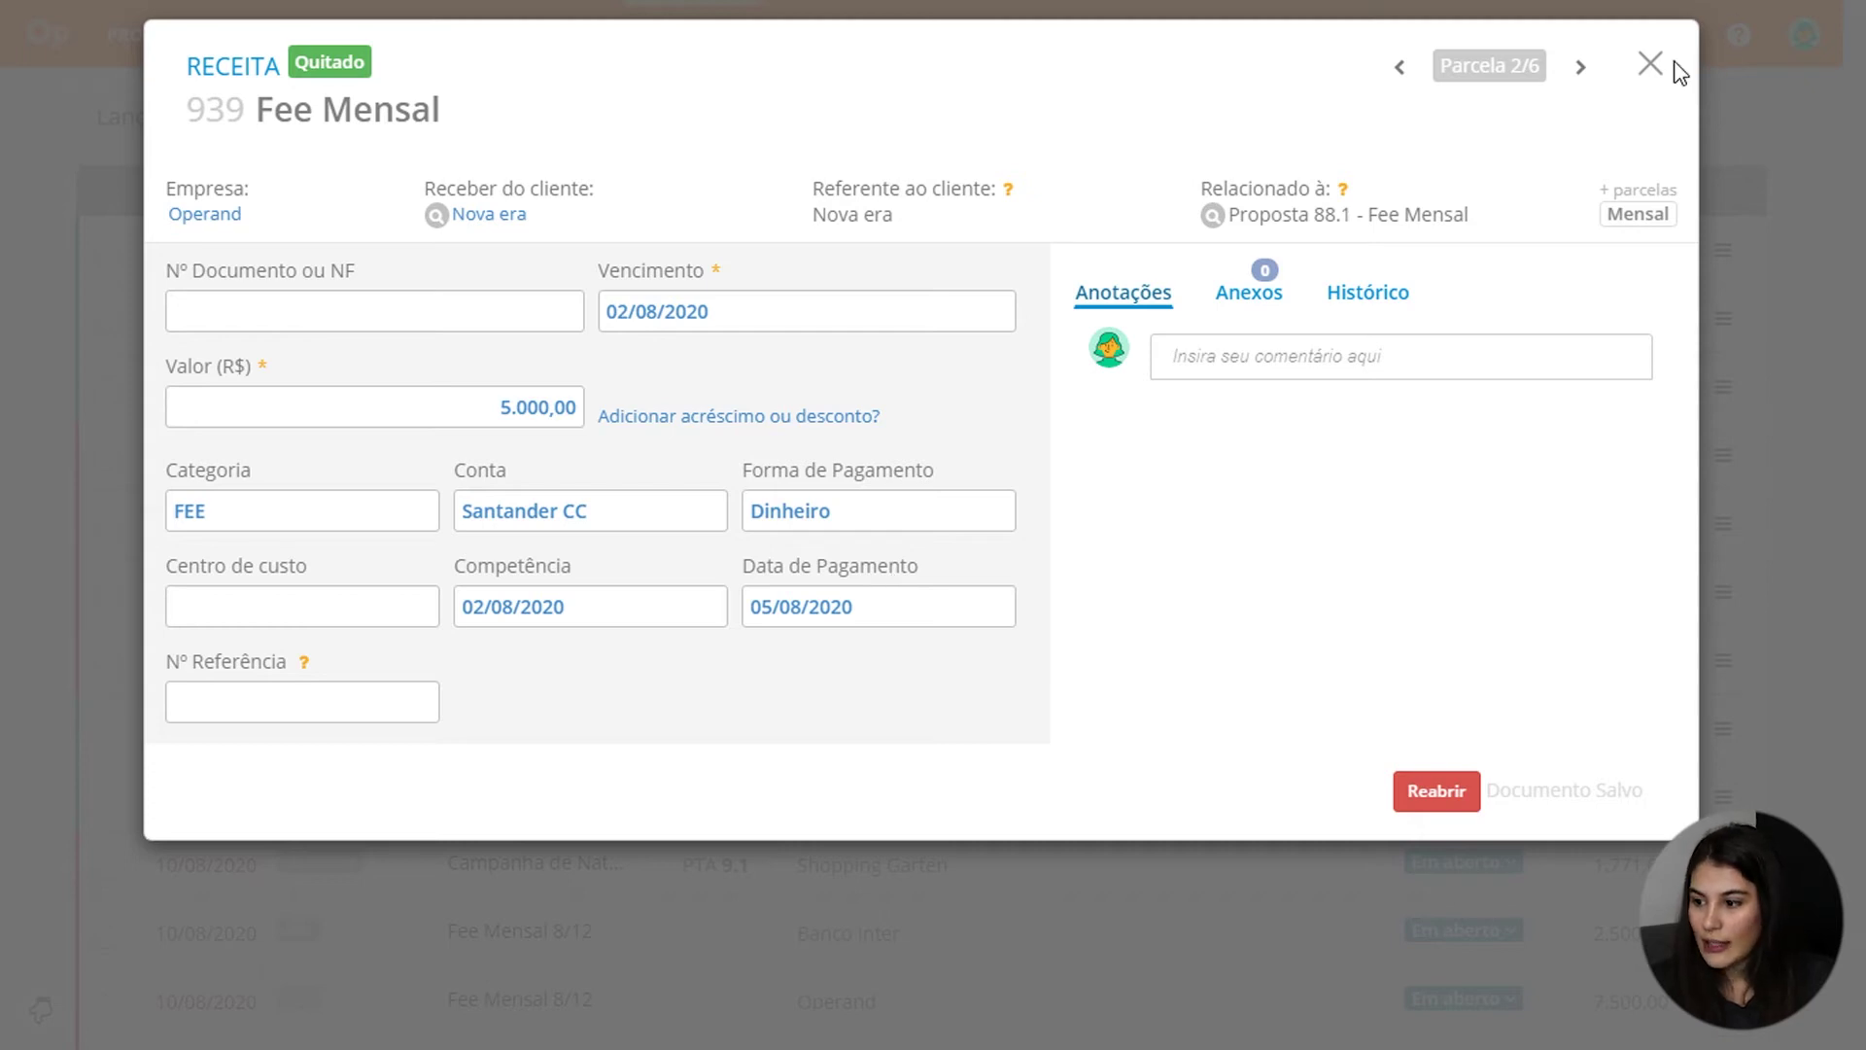
left_click(1650, 65)
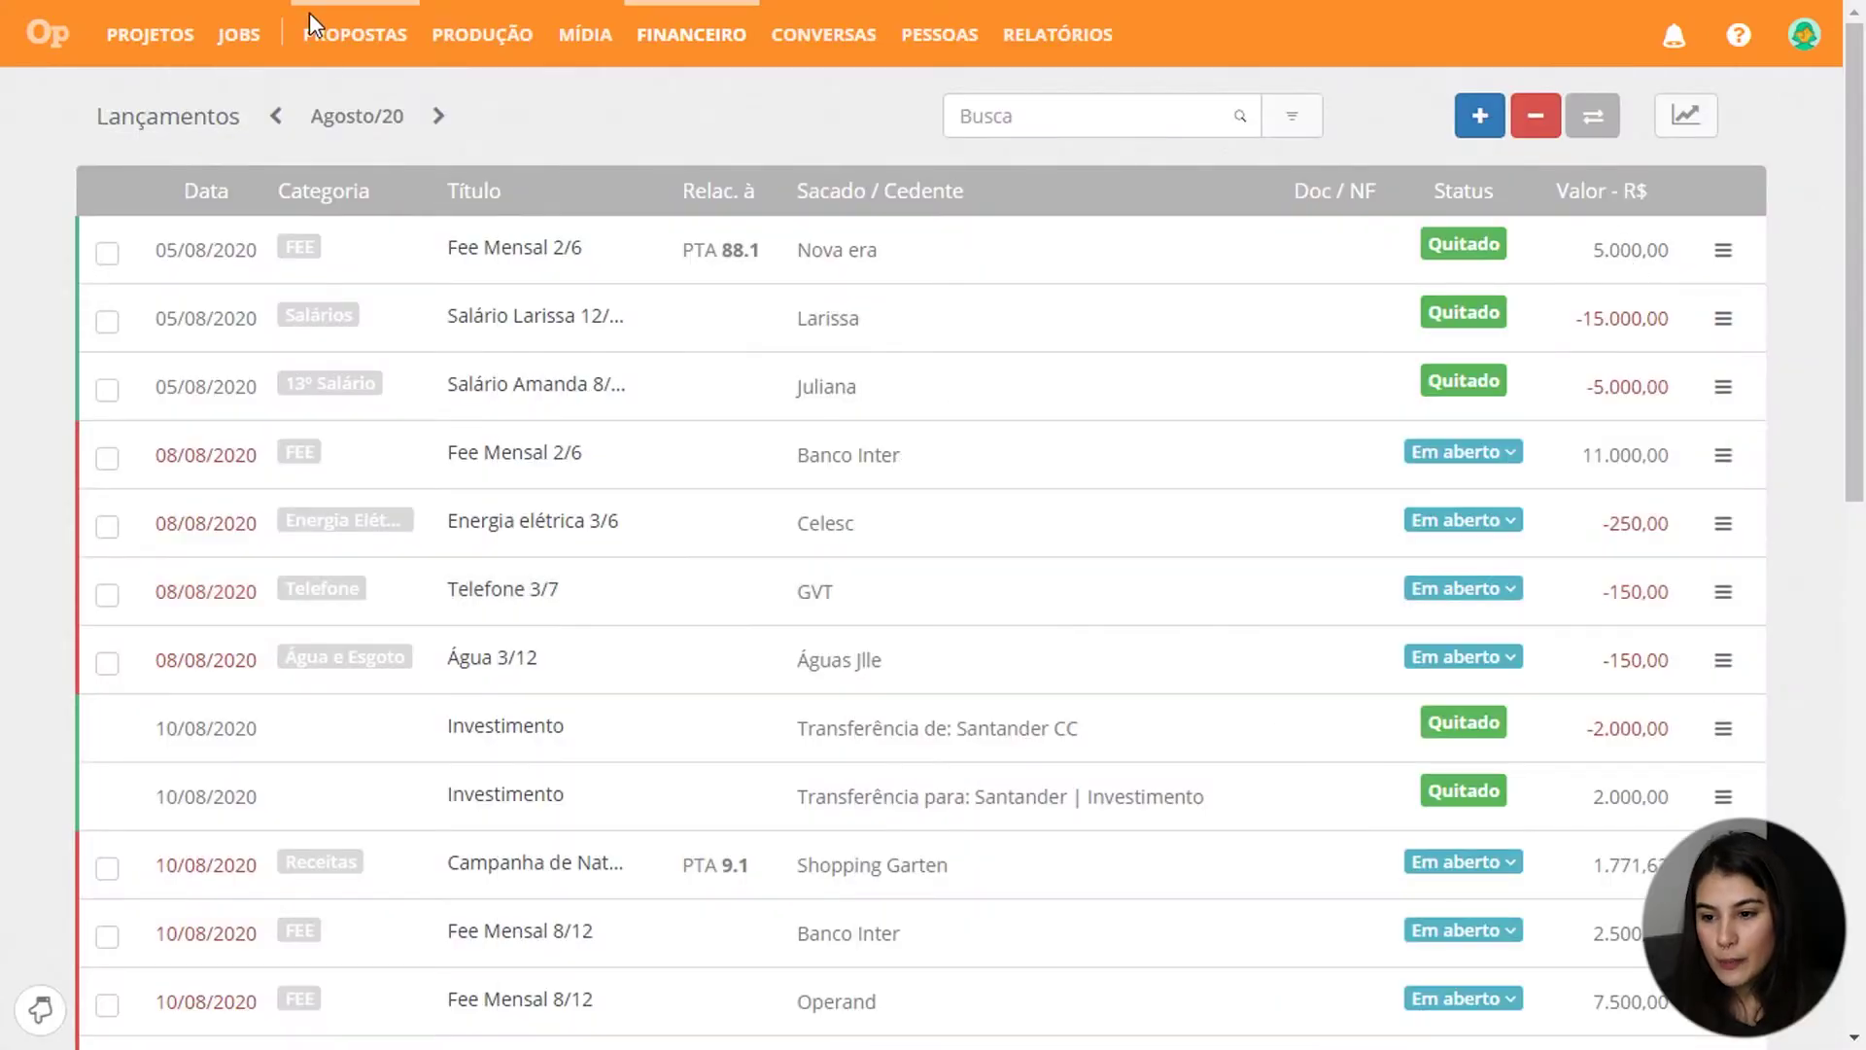
- Open Operand's proposal 66.1, Campanha de Natal, and go to its billing section
left_click(319, 32)
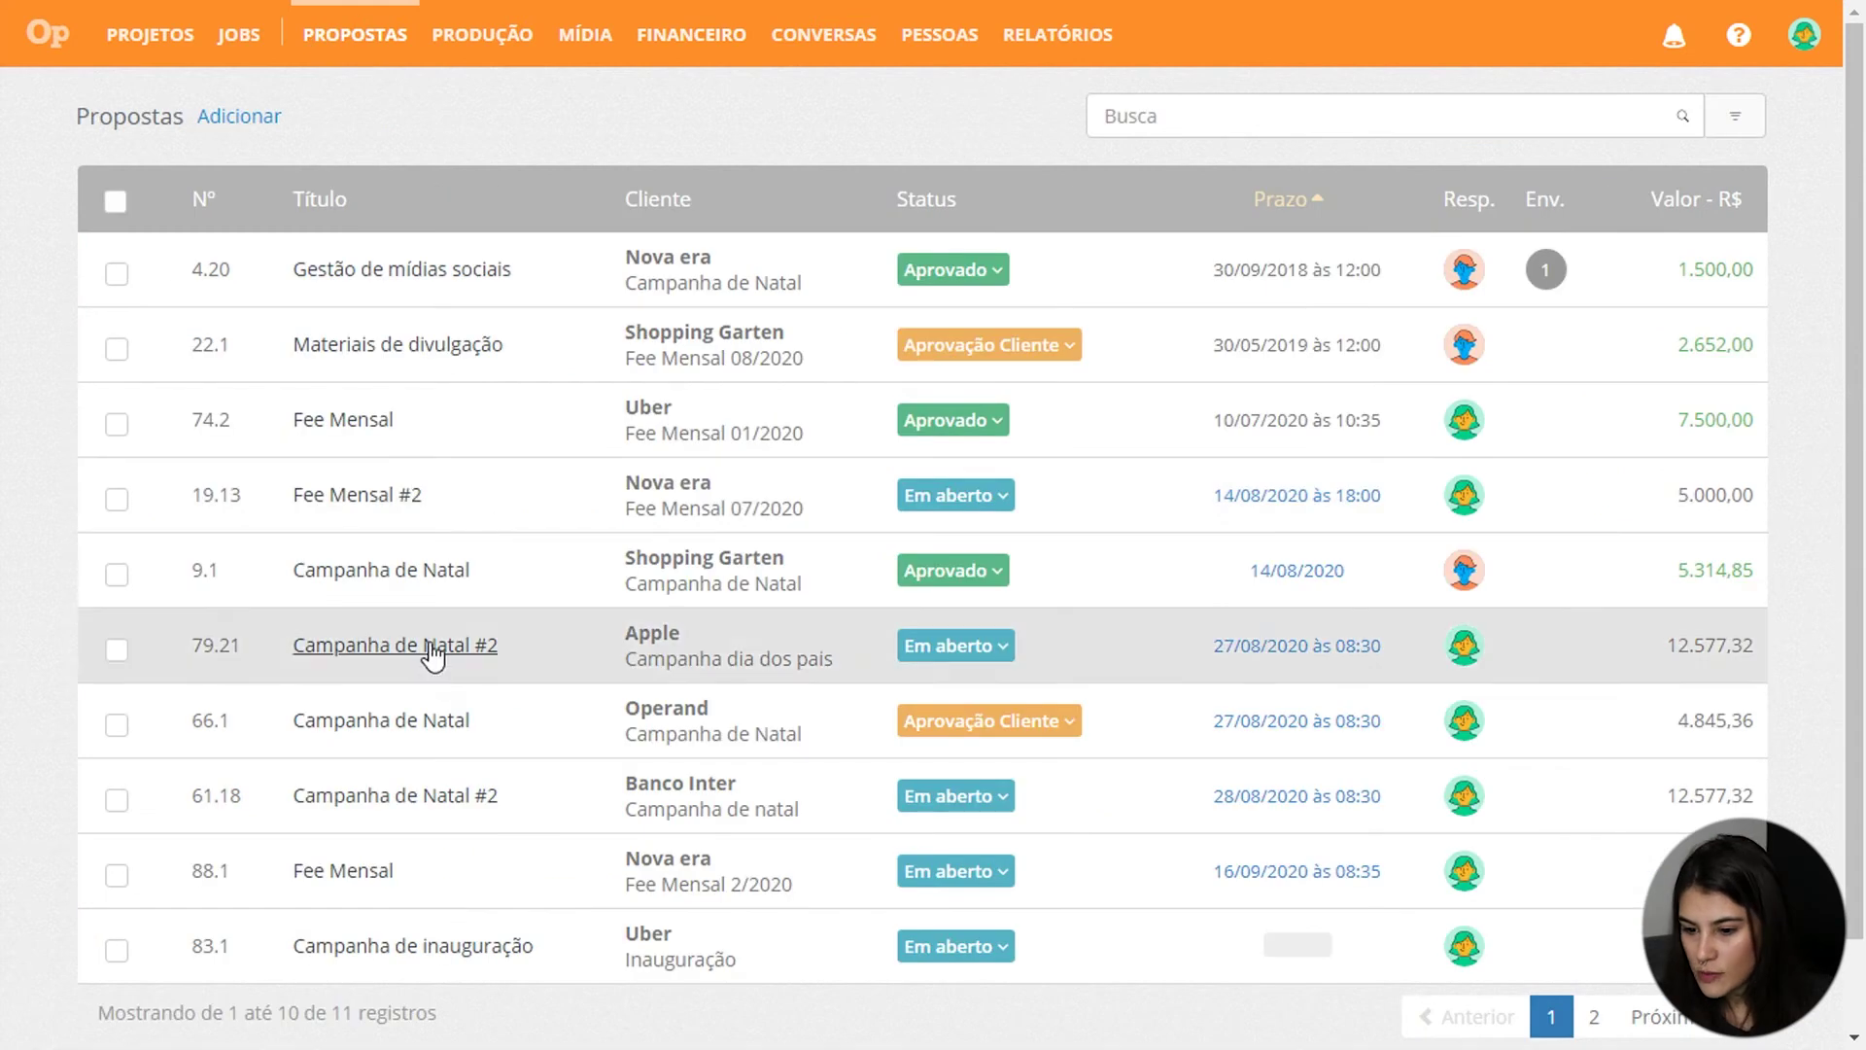
left_click(397, 719)
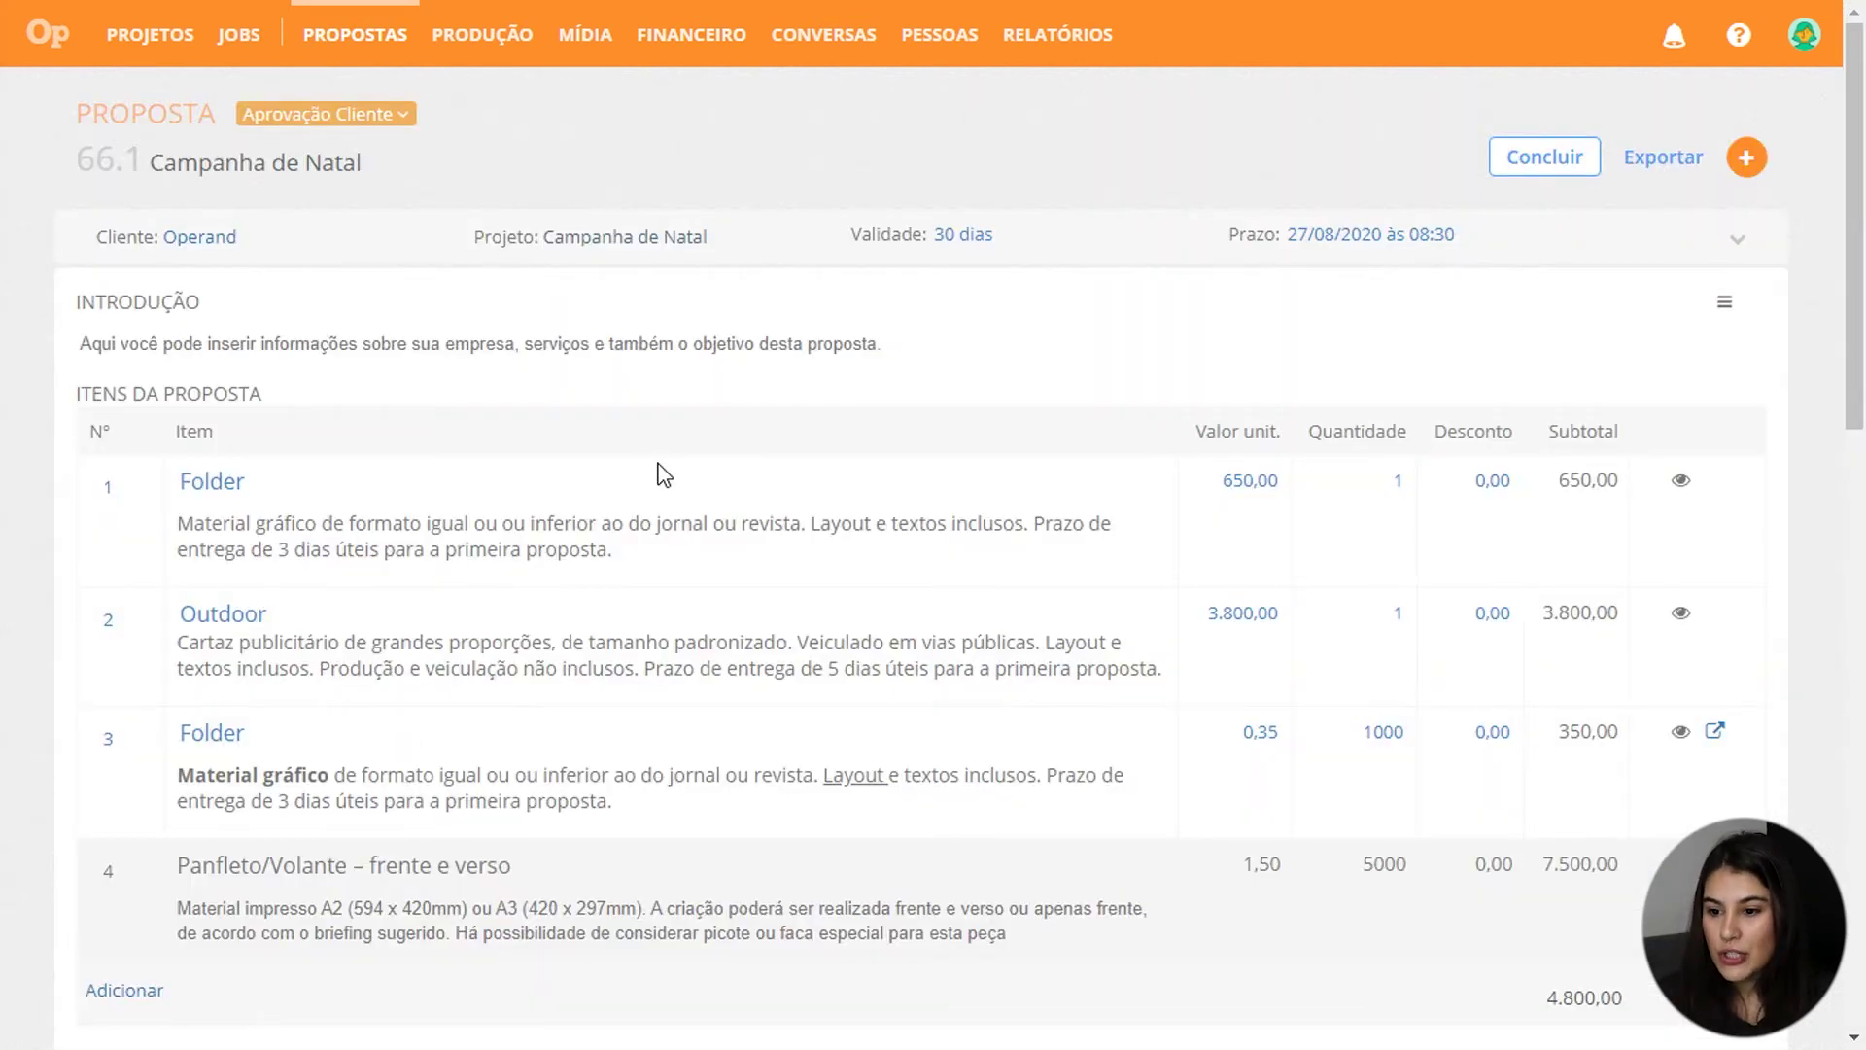
scroll(663, 475, "down", 5)
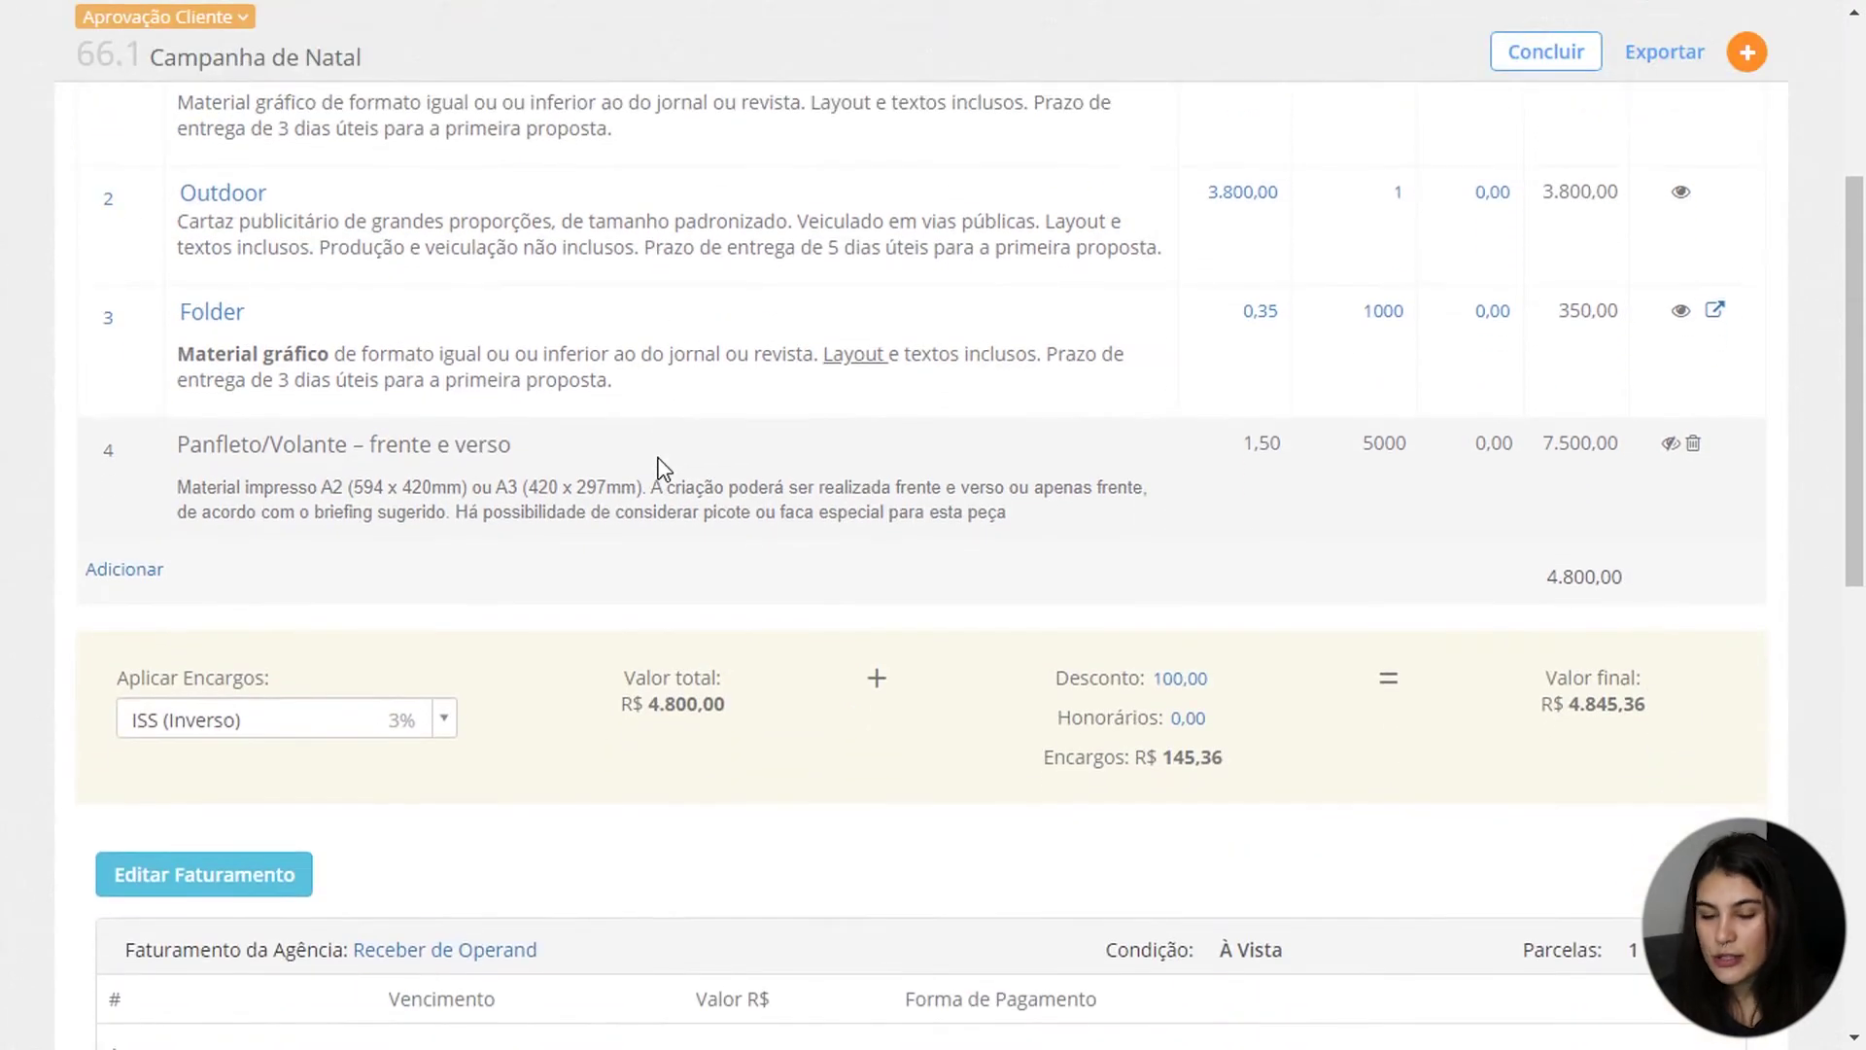
scroll(661, 470, "down", 5)
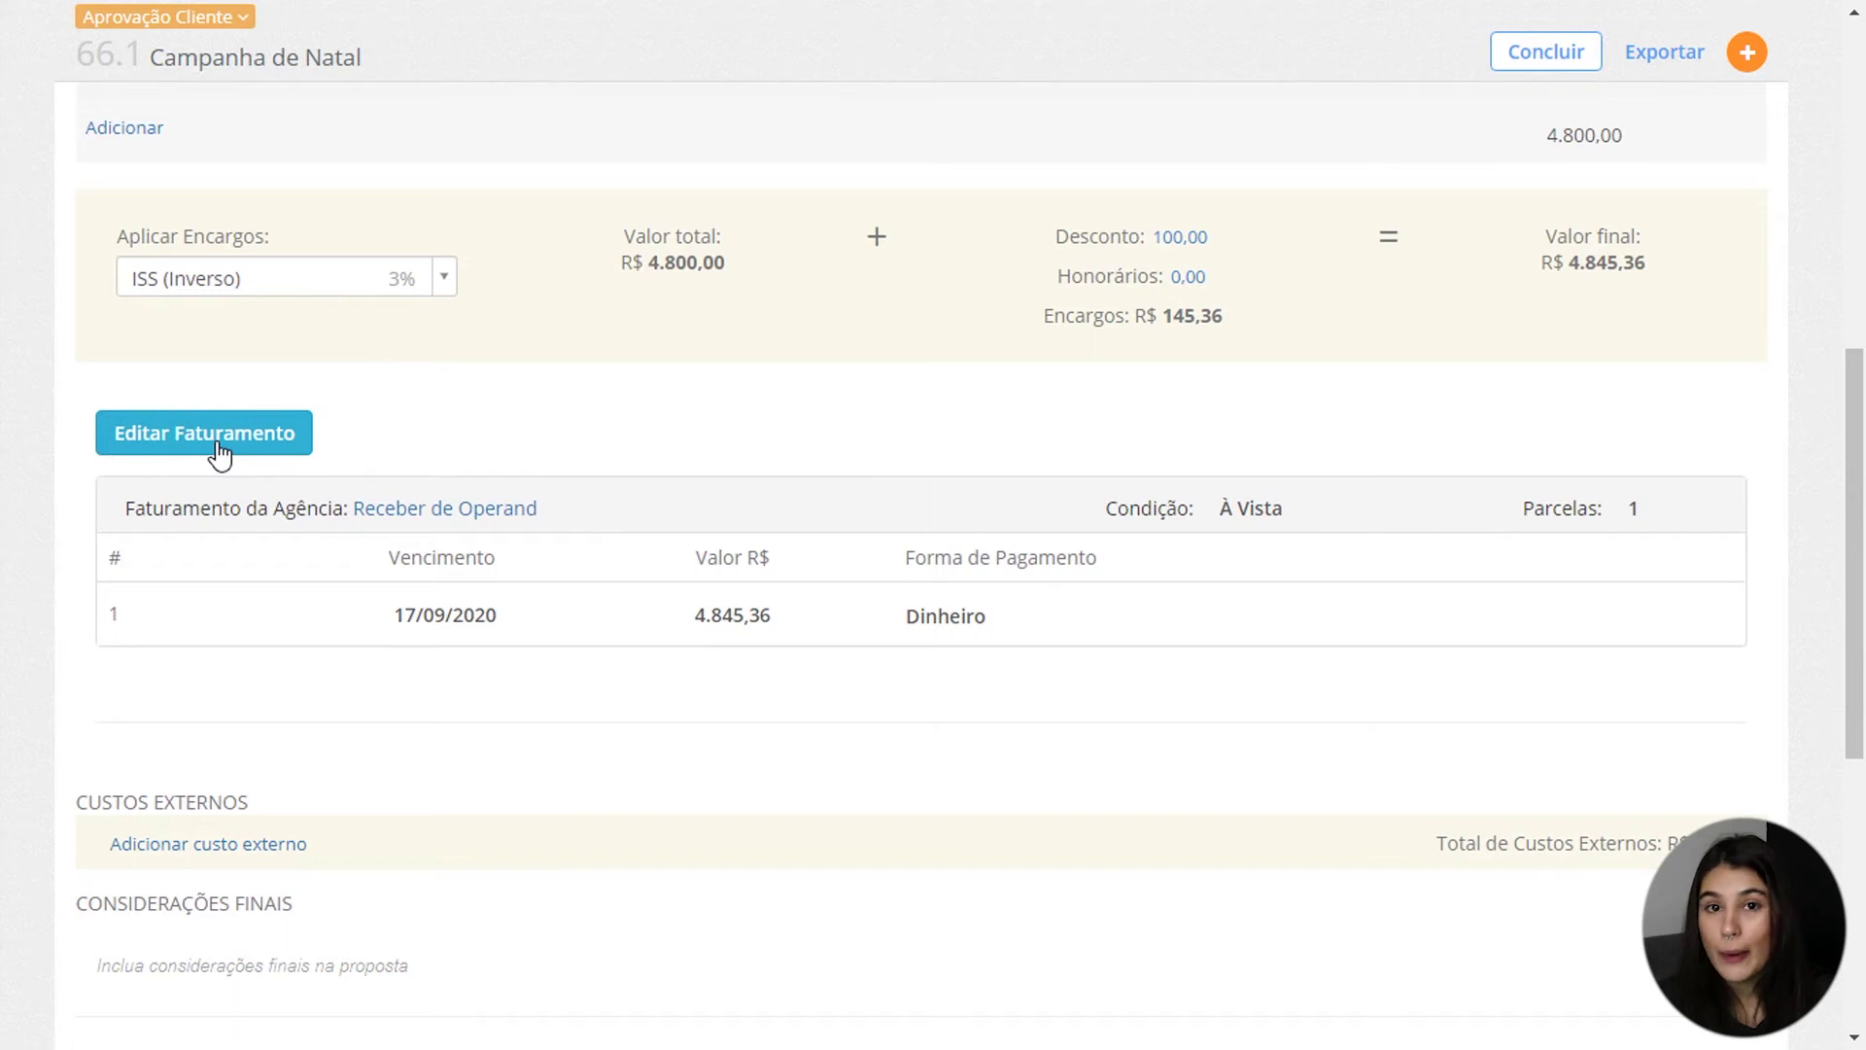
- Edit the proposal's billing, setting the payment condition to Parcelado with 3 installments
left_click(208, 450)
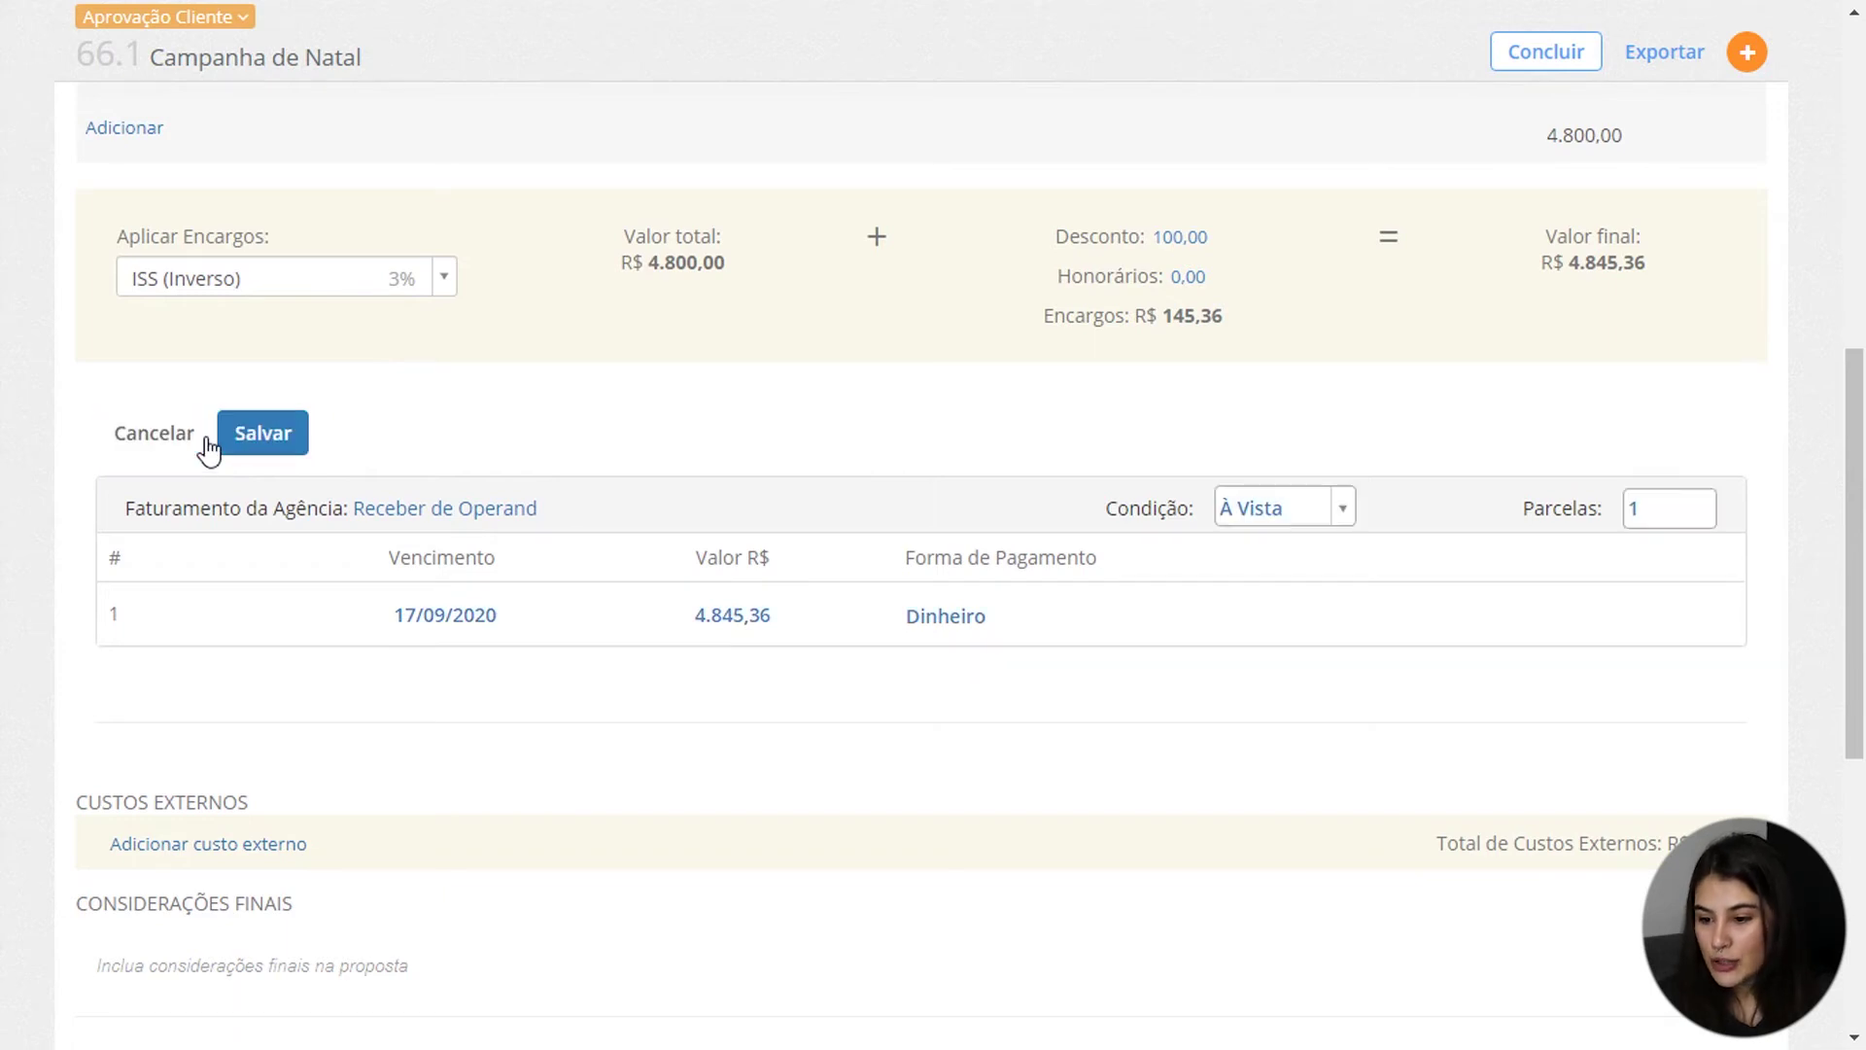
left_click(1264, 520)
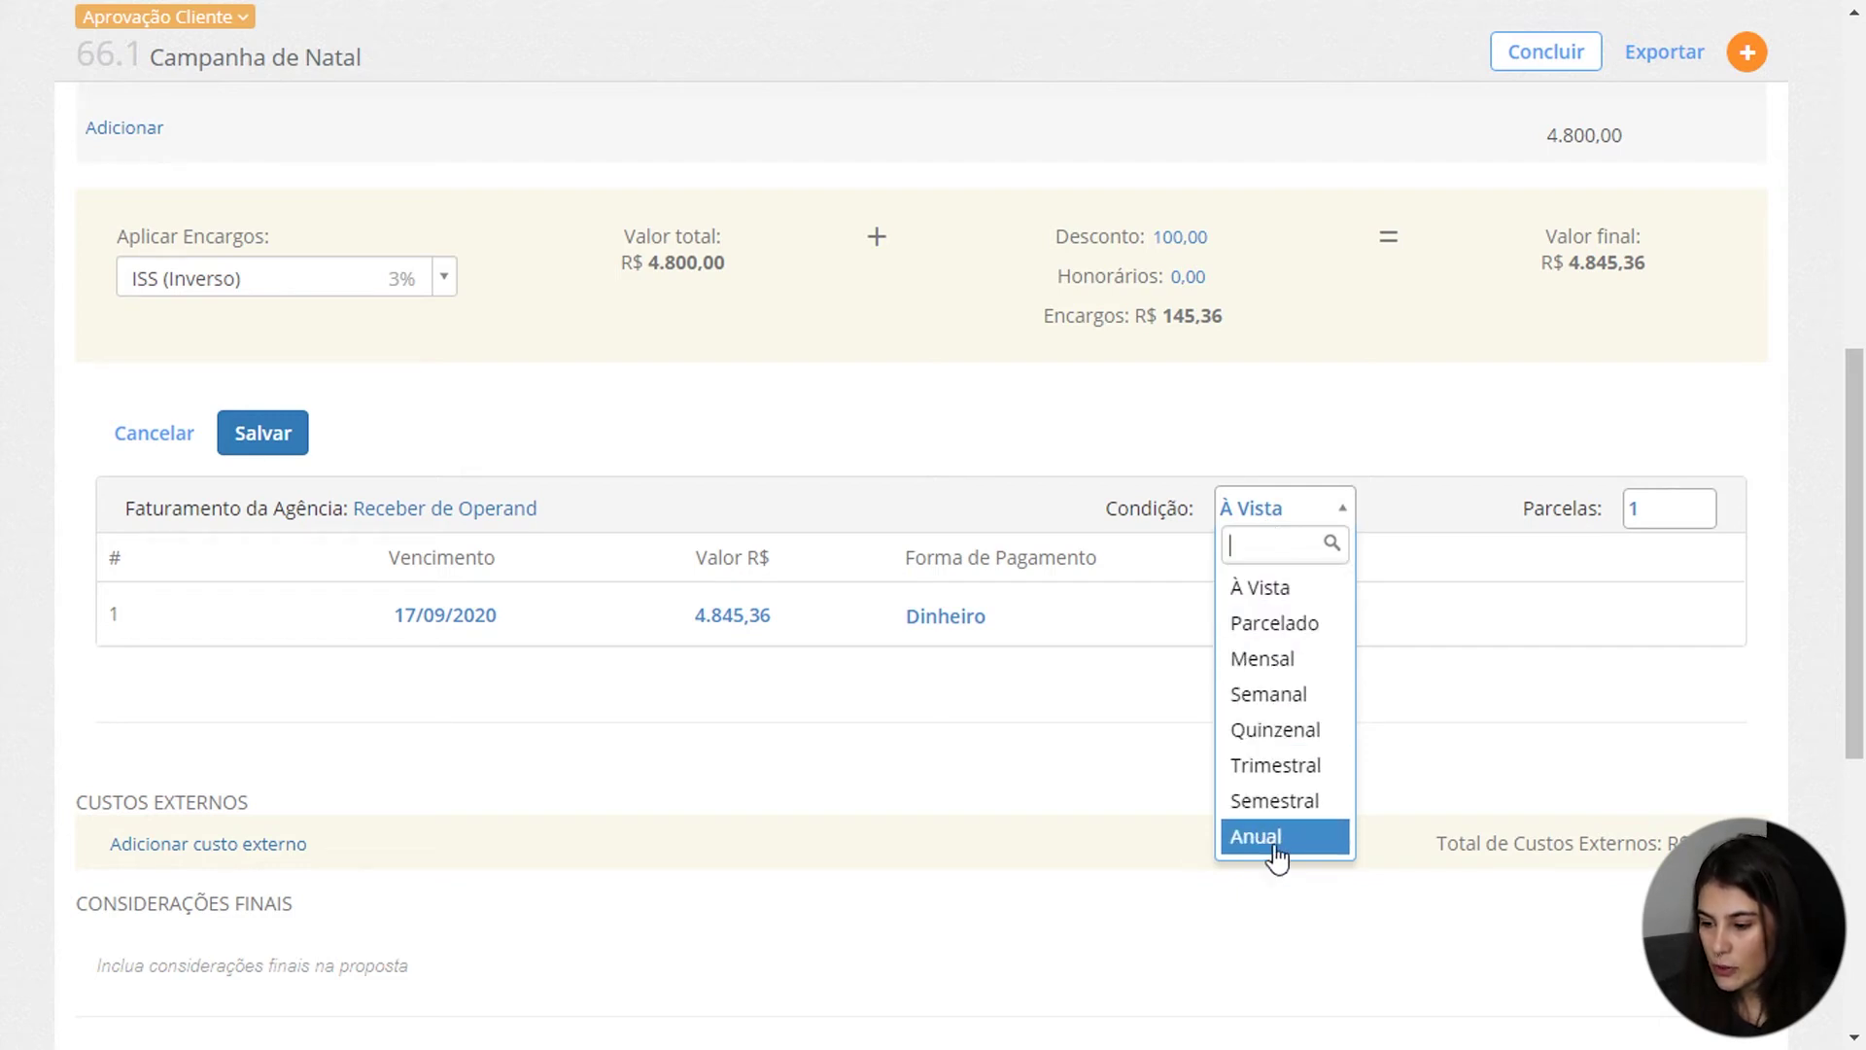
left_click(1268, 620)
double_click(1634, 507)
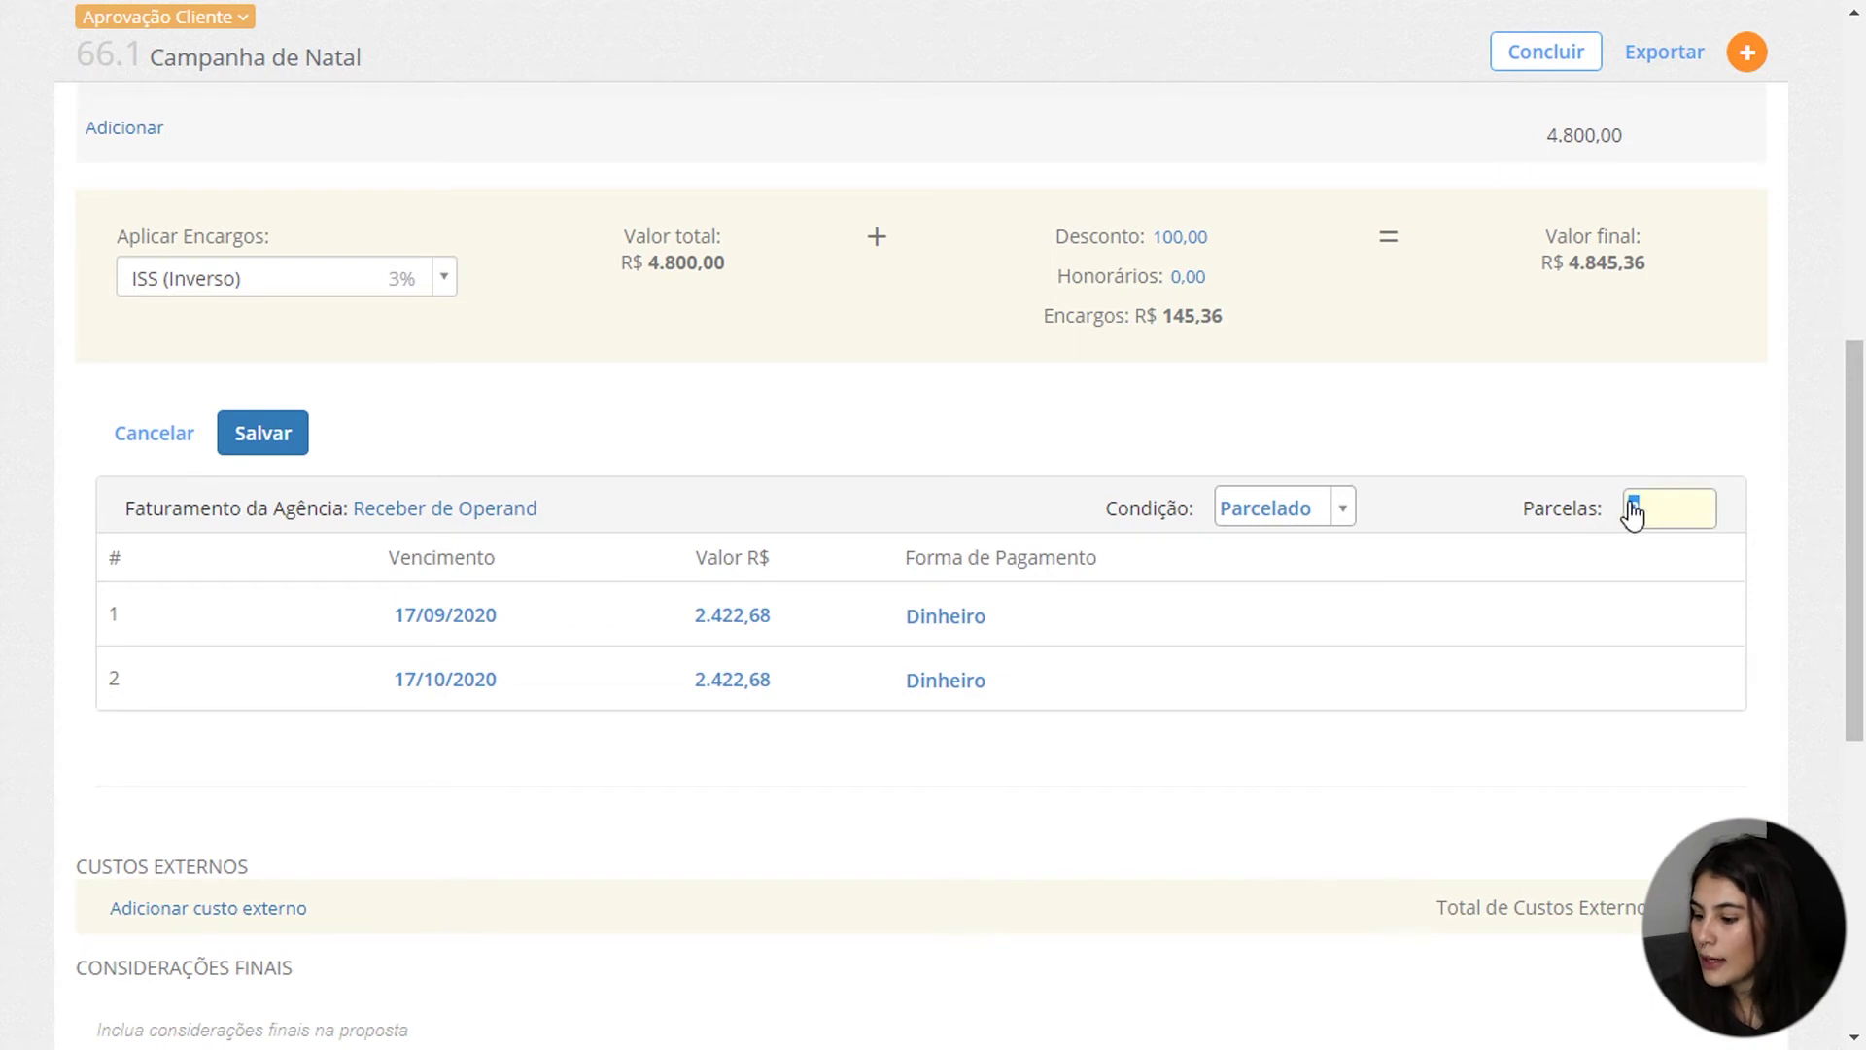
type("3")
left_click(1804, 552)
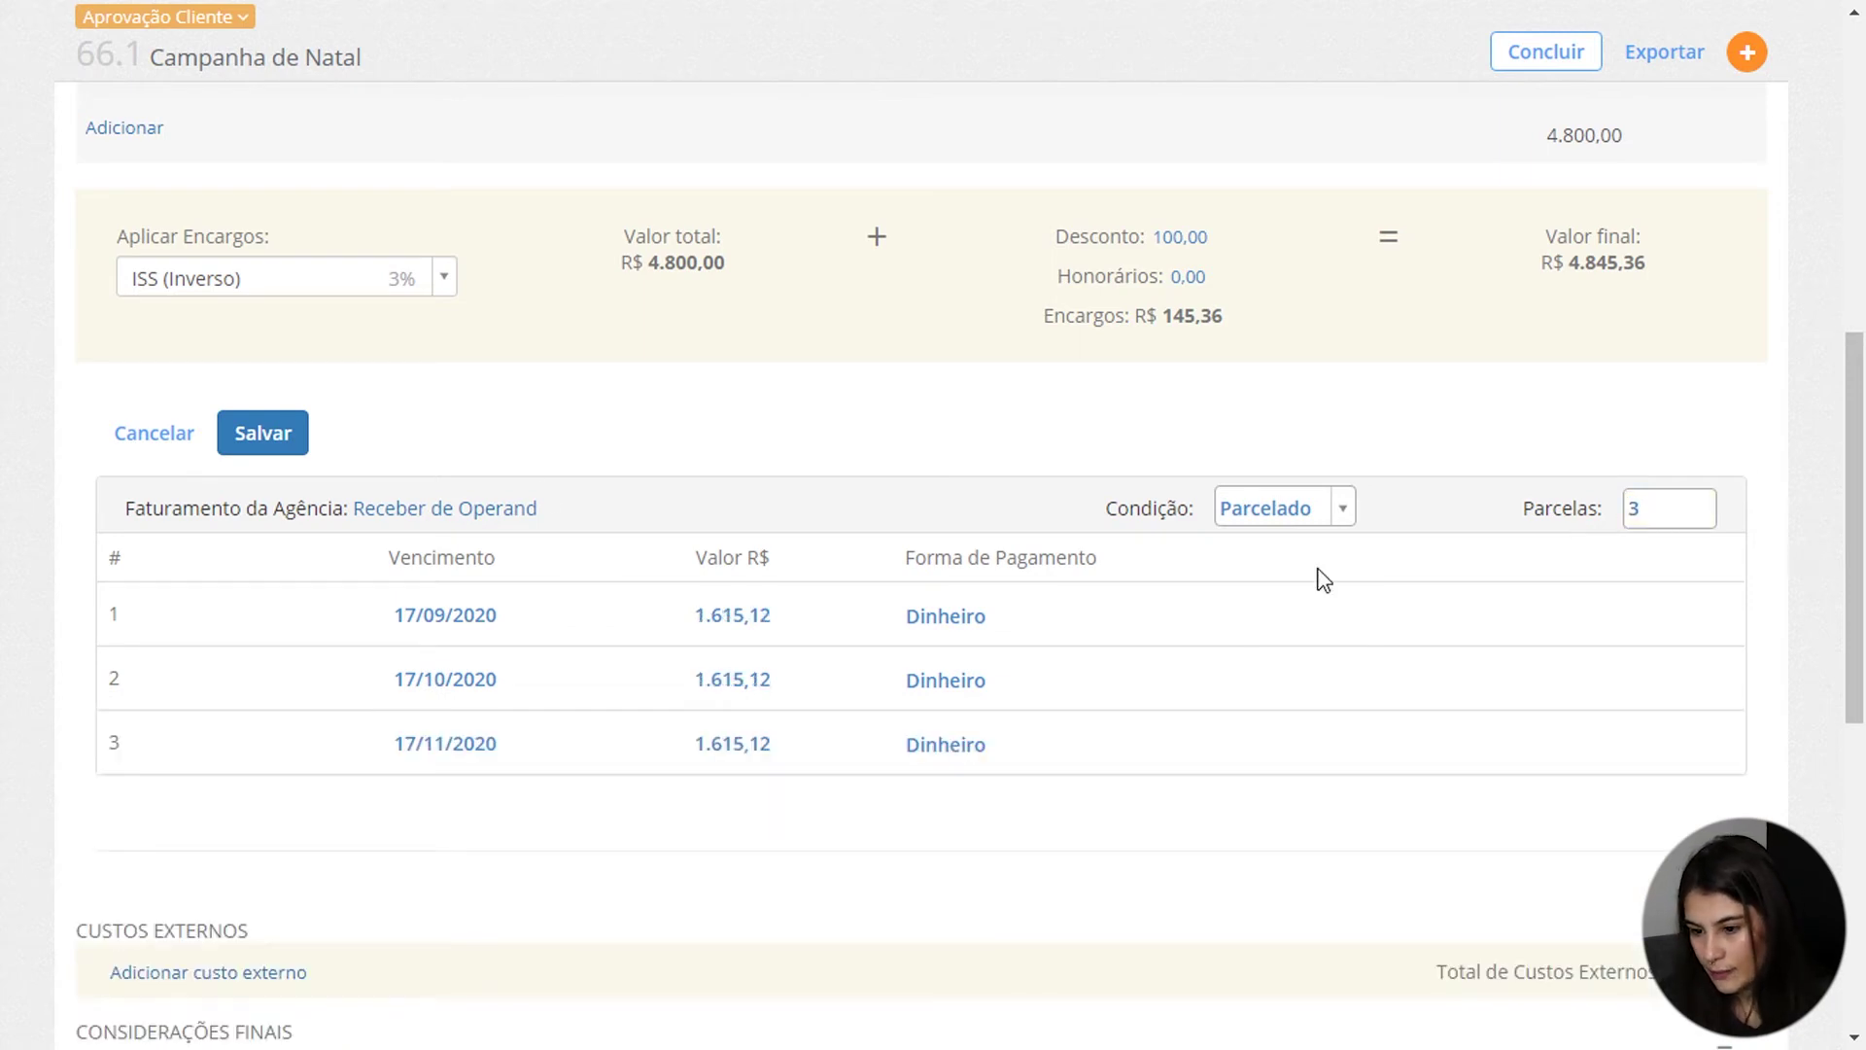
- Save the proposal's three-installment billing, send its invoices to the Financeiro module and confirm
left_click(264, 434)
scroll(372, 472, "down", 5)
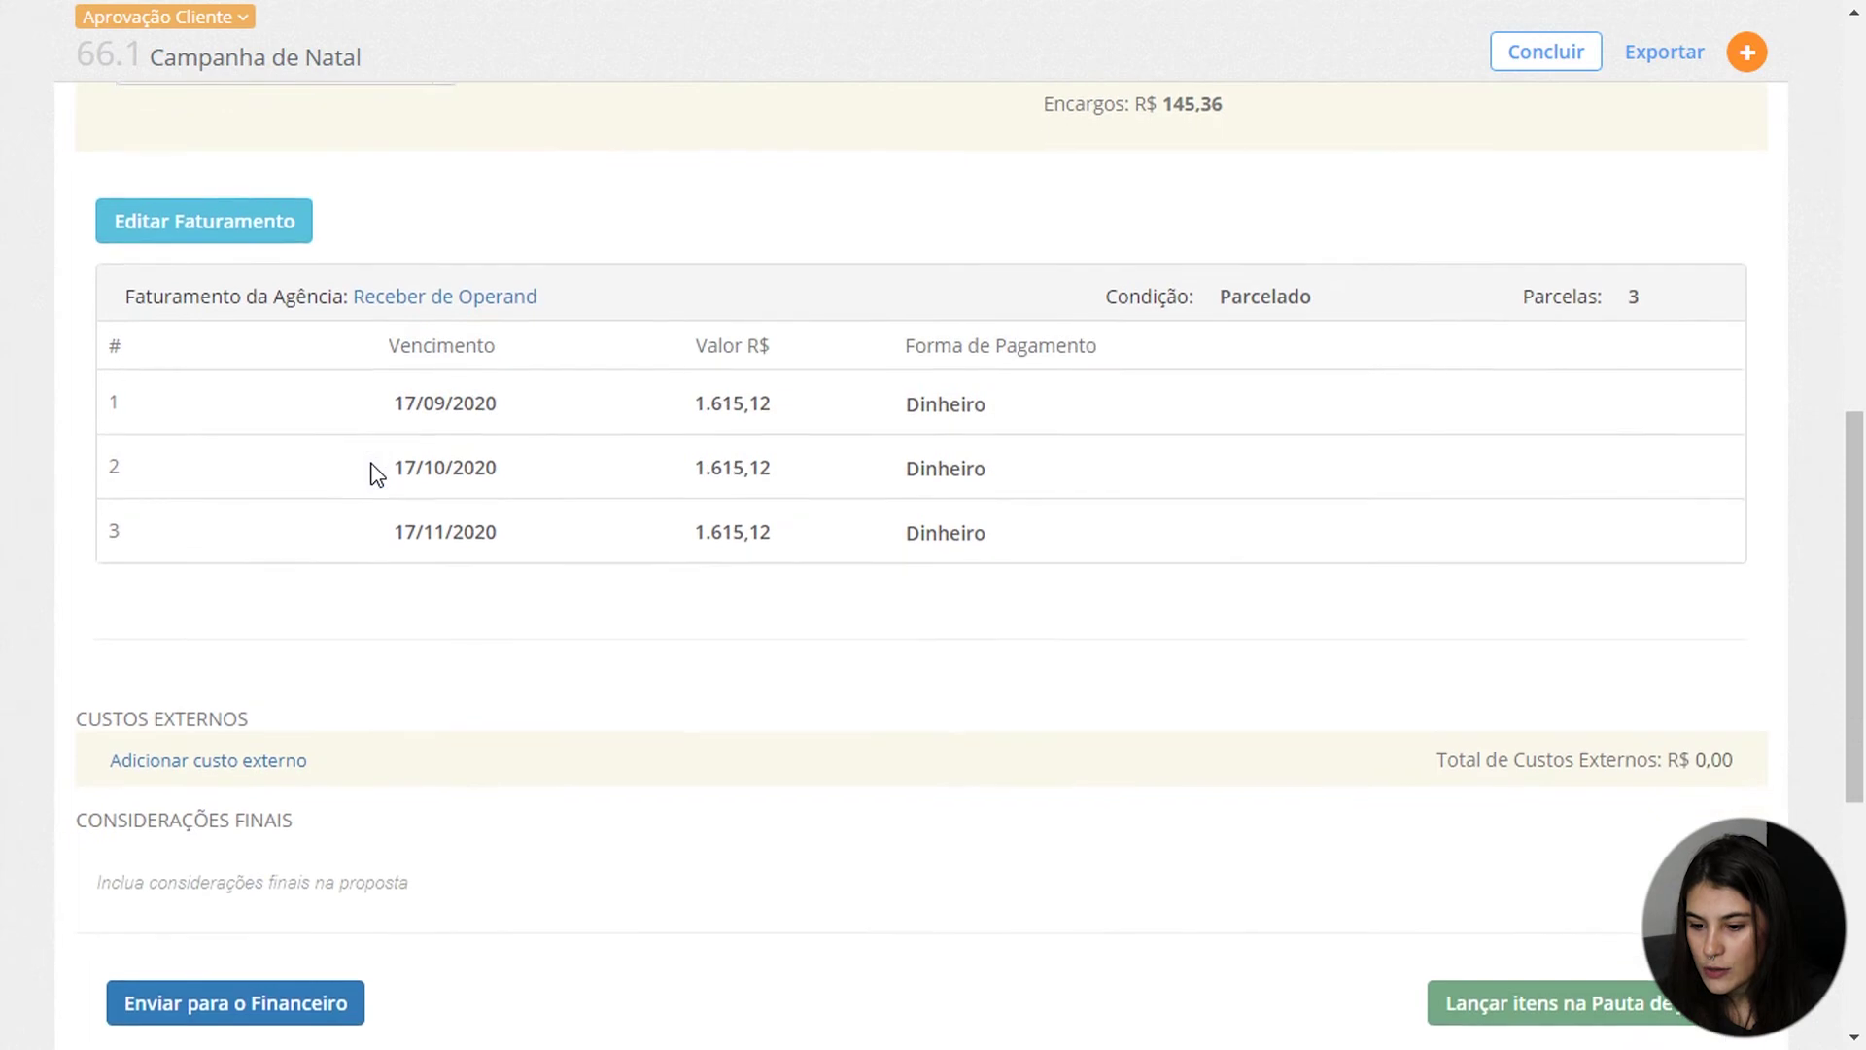
left_click(236, 774)
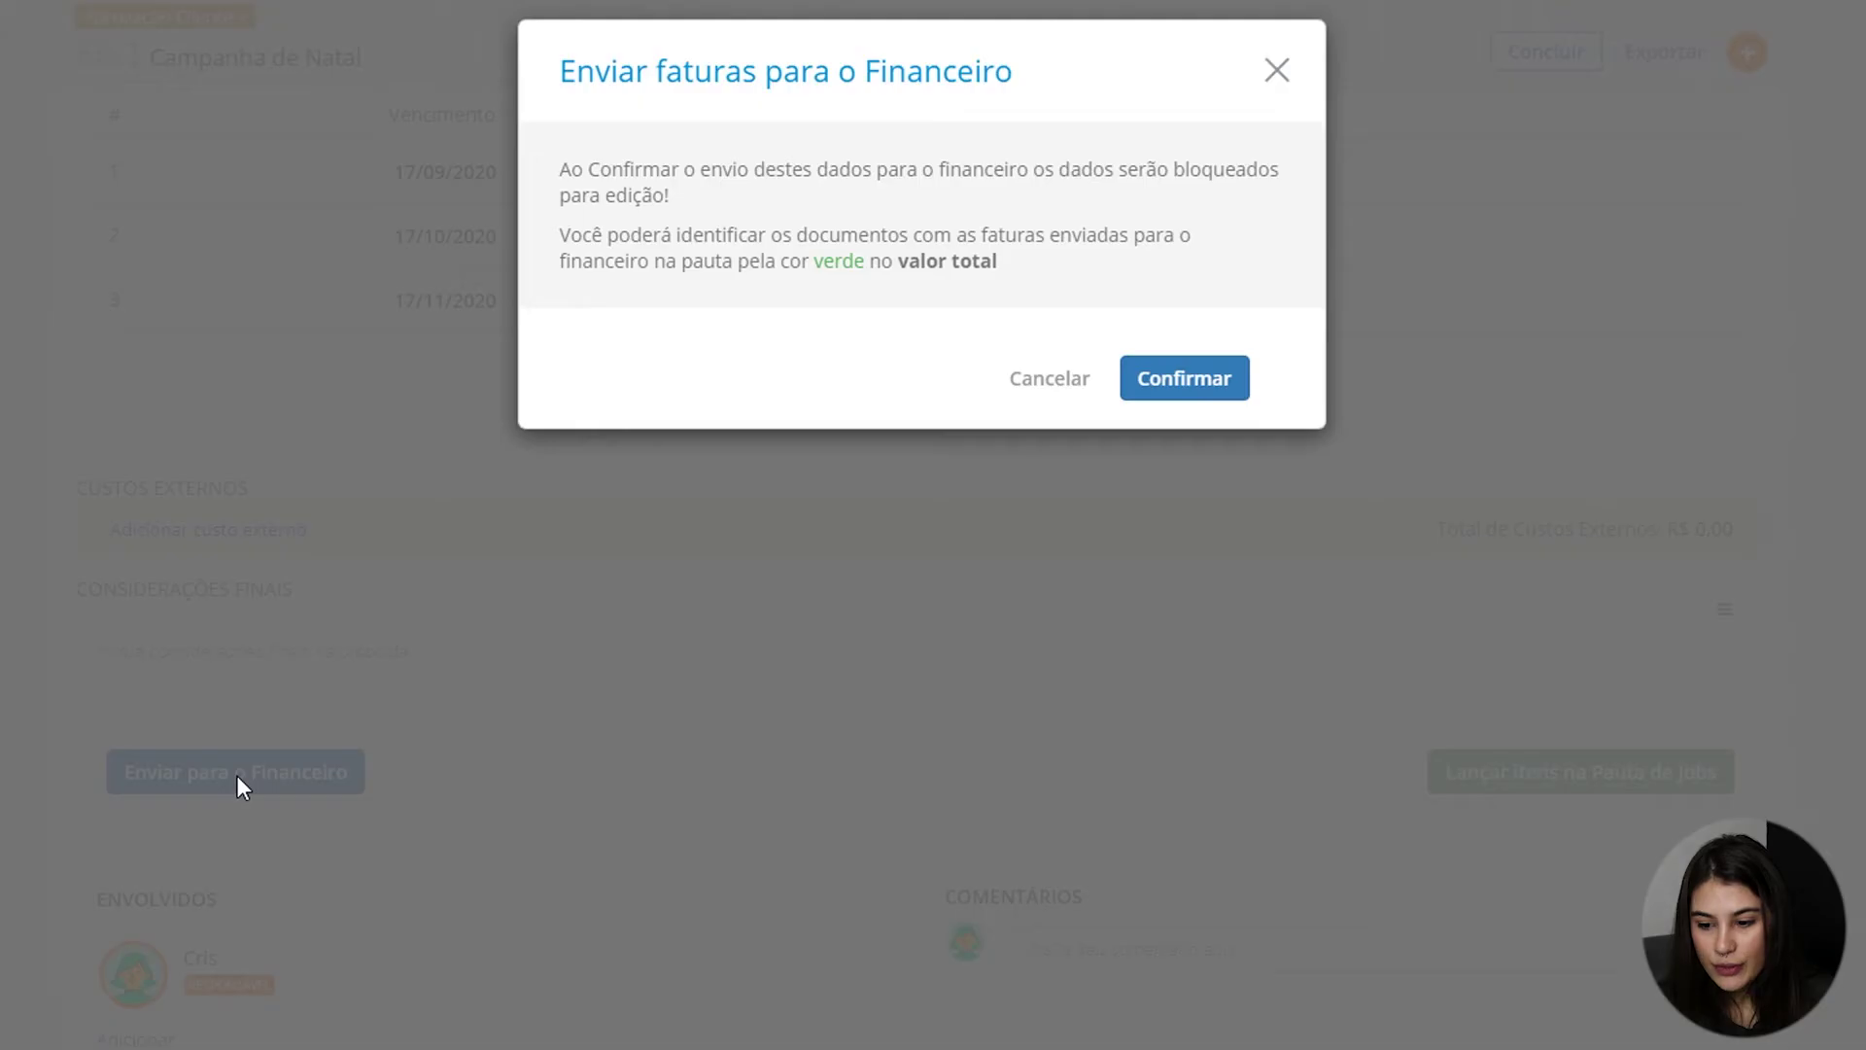
left_click(1178, 378)
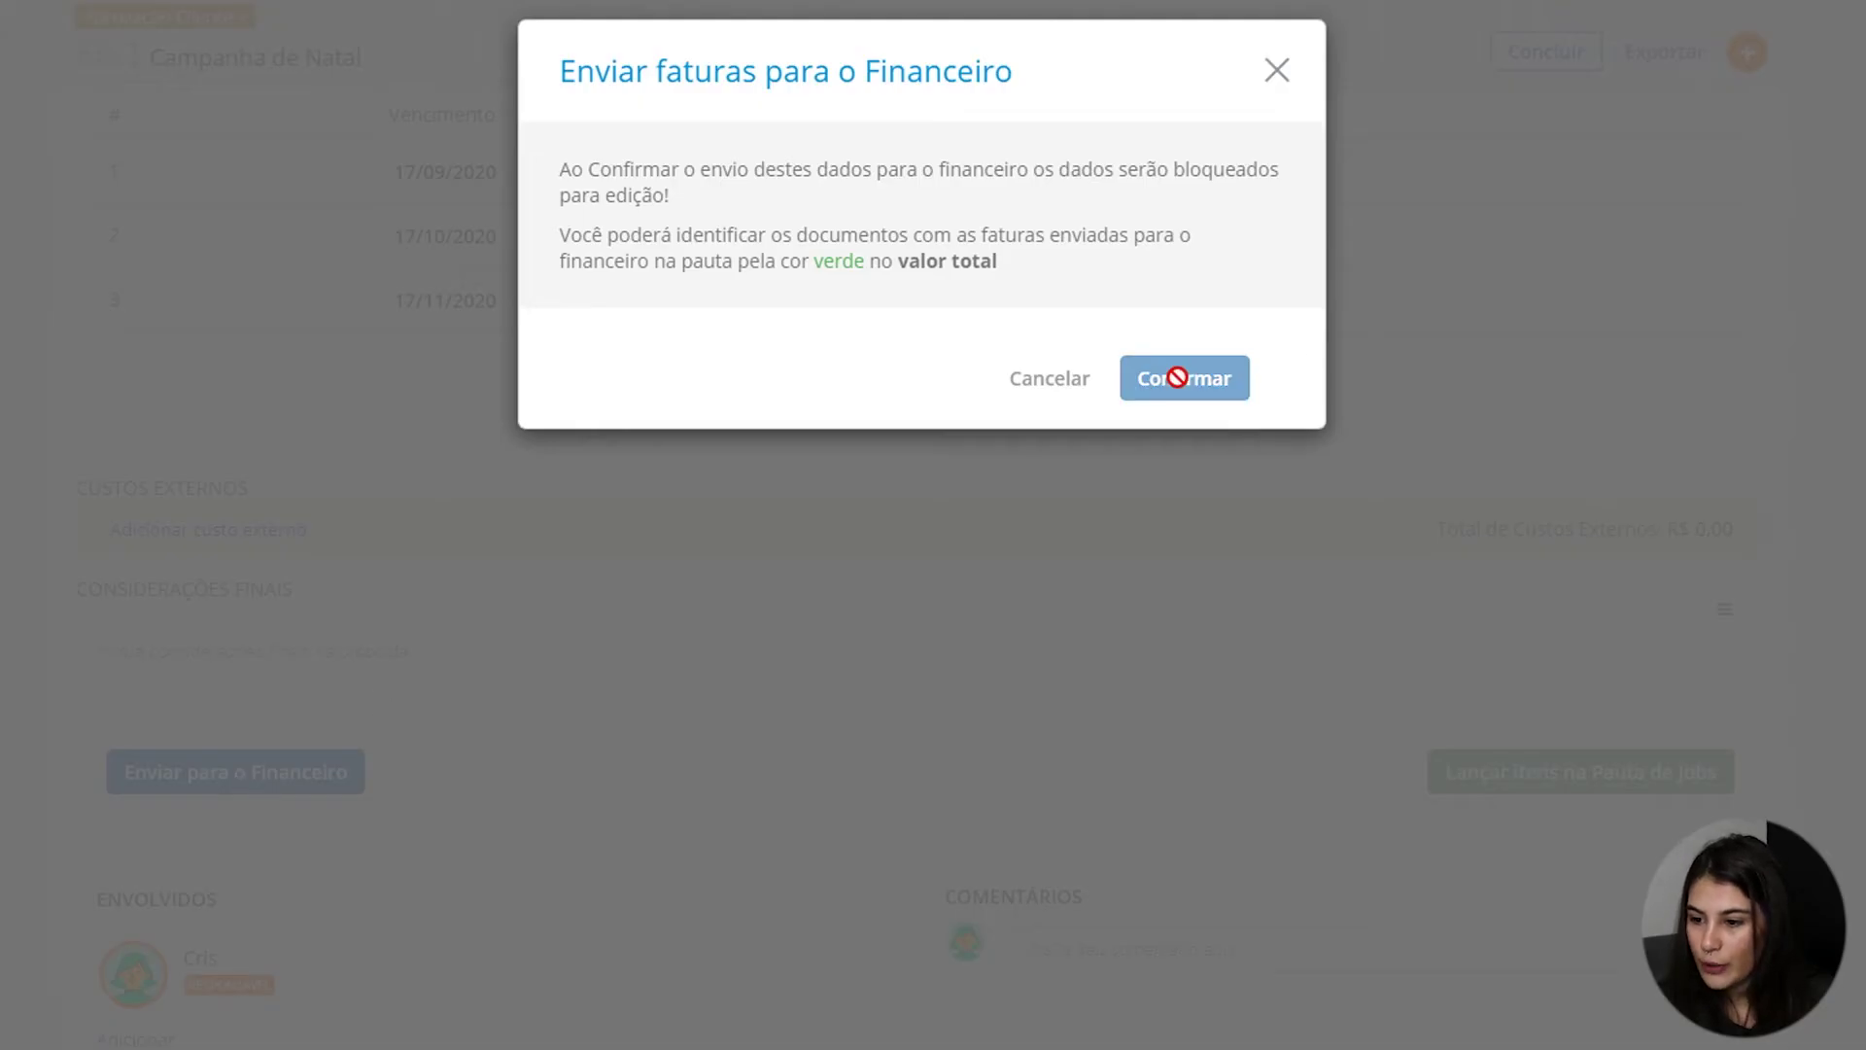
- Open the proposal's first installment invoice, review all three Campanha de Natal installments in turn, and close the entry
scroll(1179, 379, "up", 3)
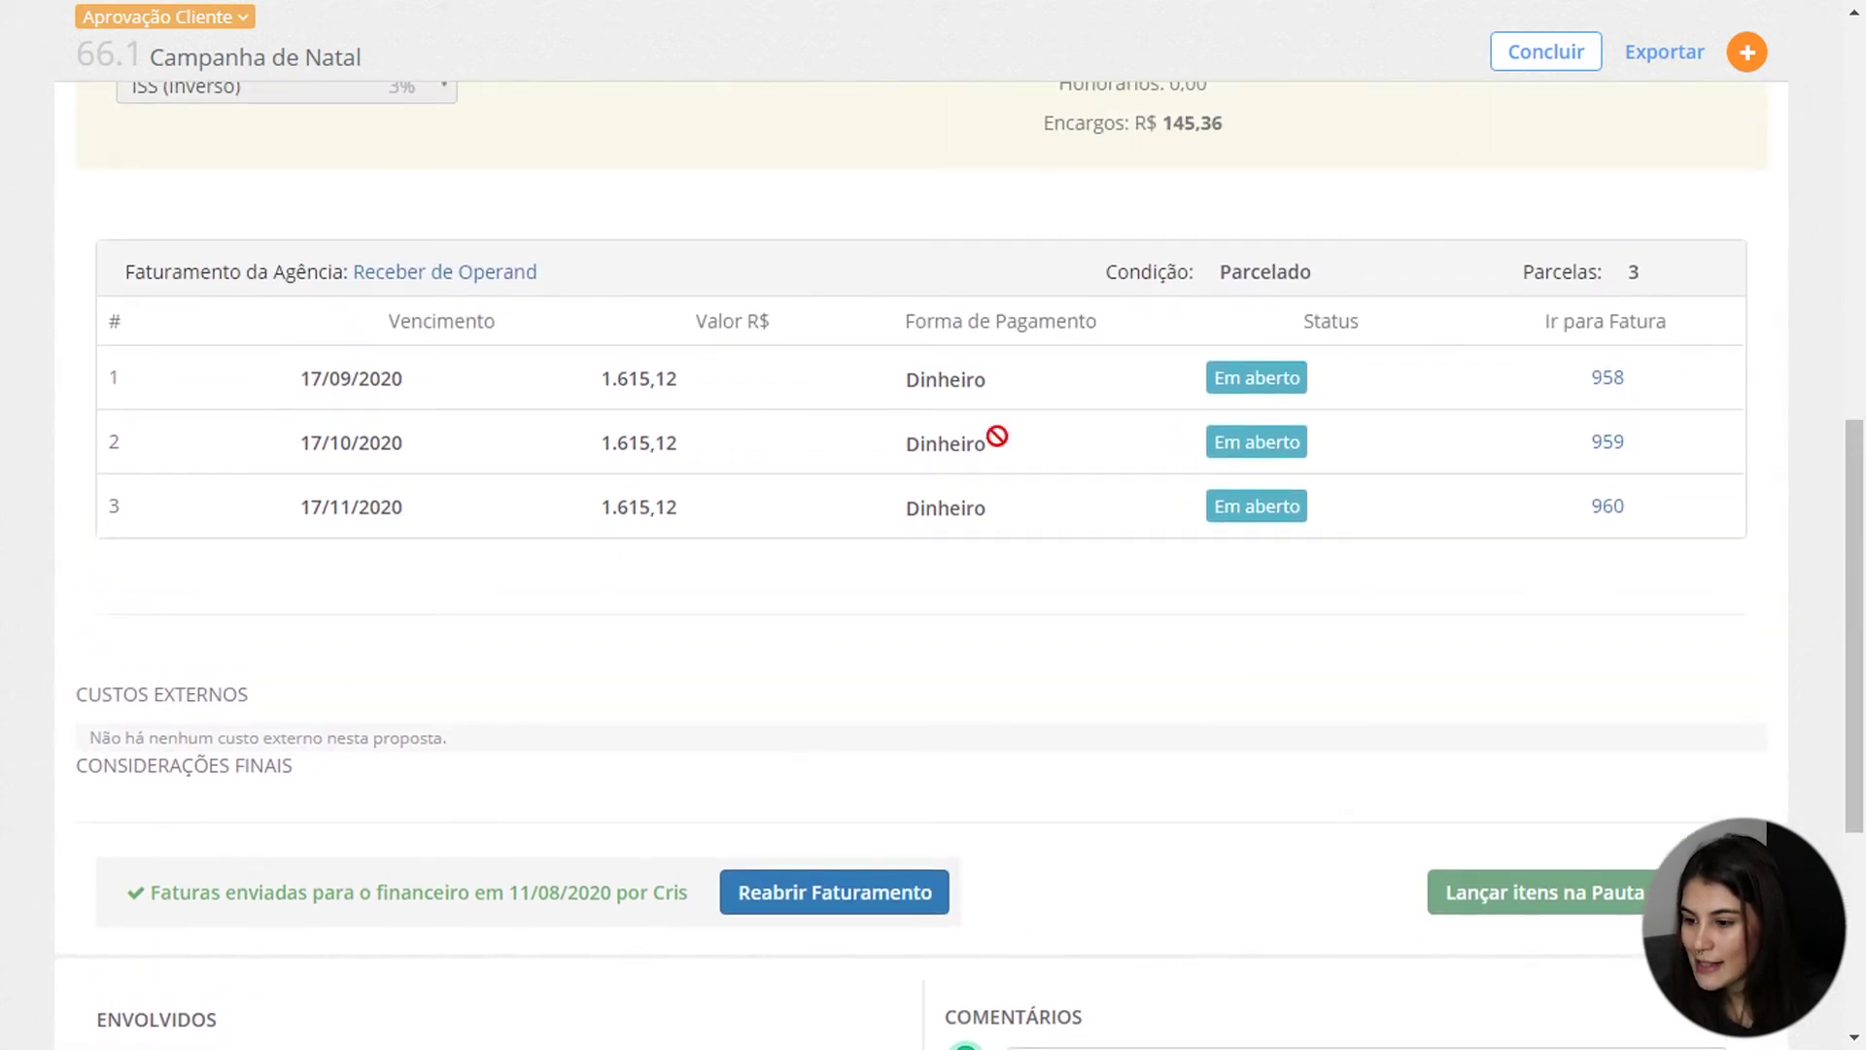
left_click(1610, 379)
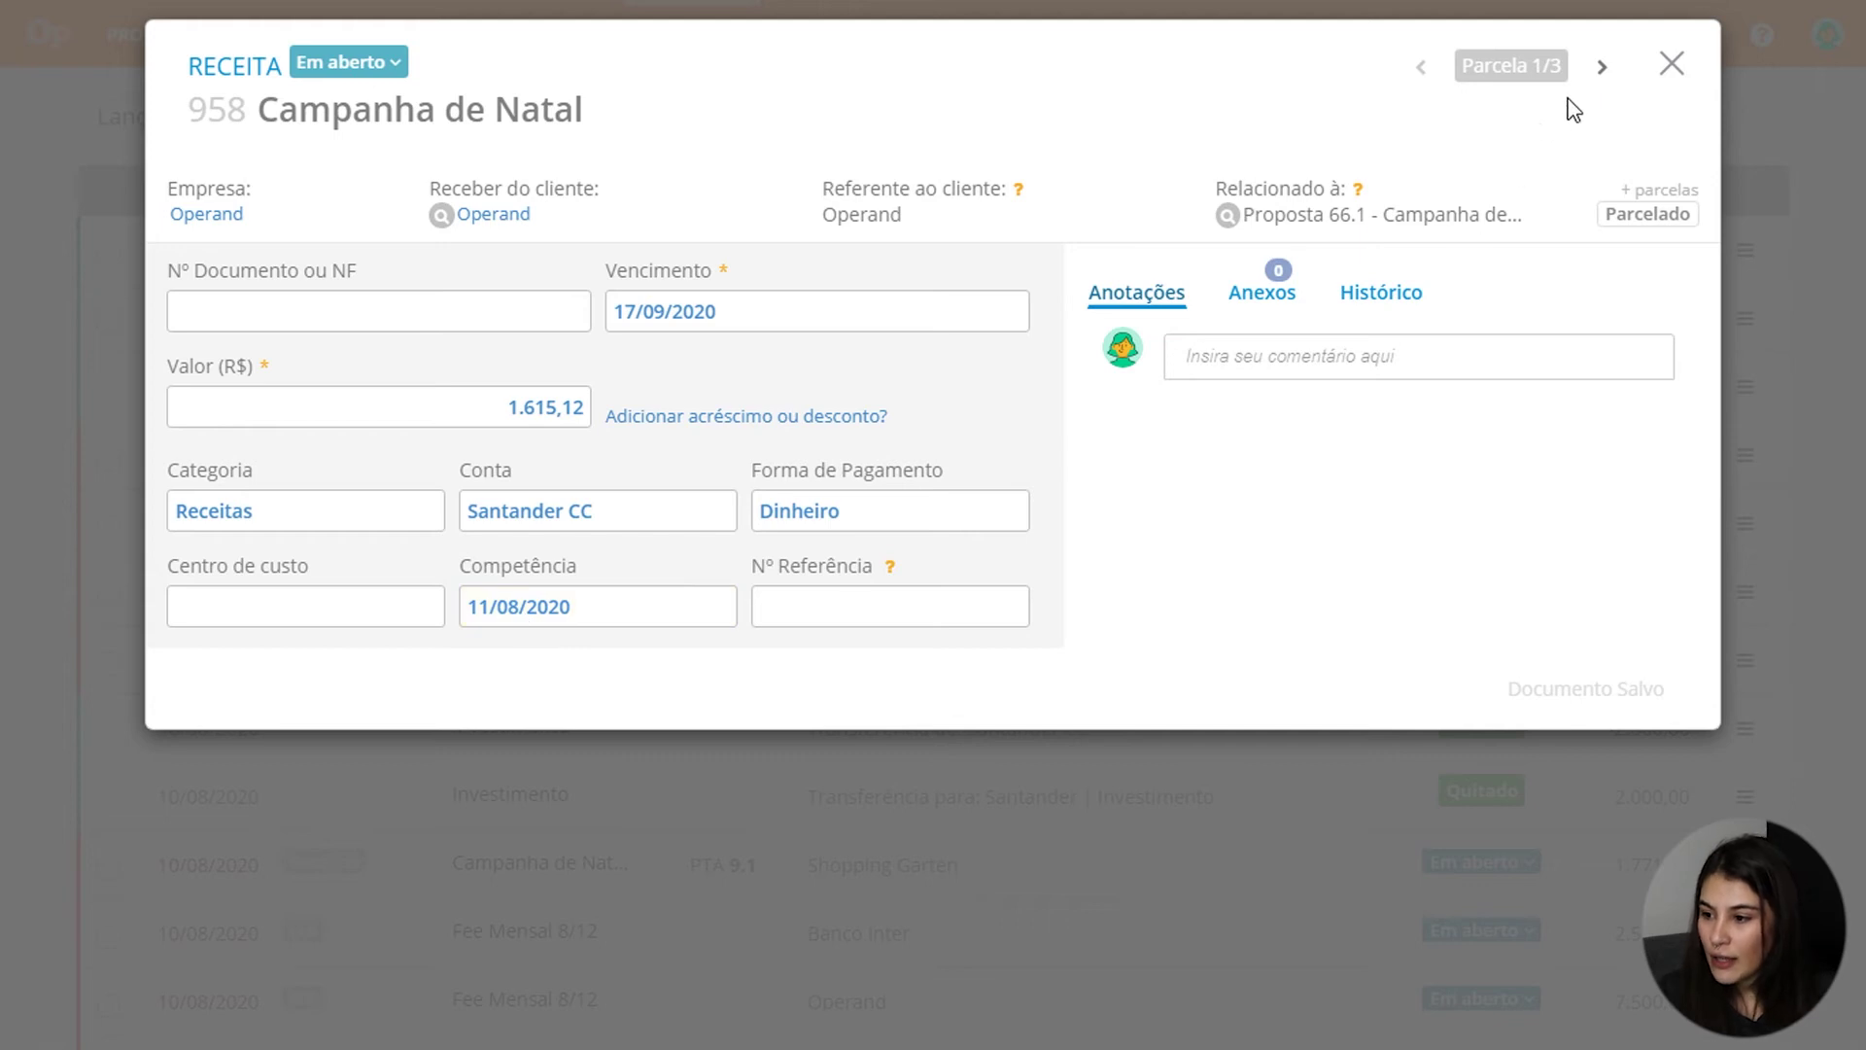
left_click(1602, 68)
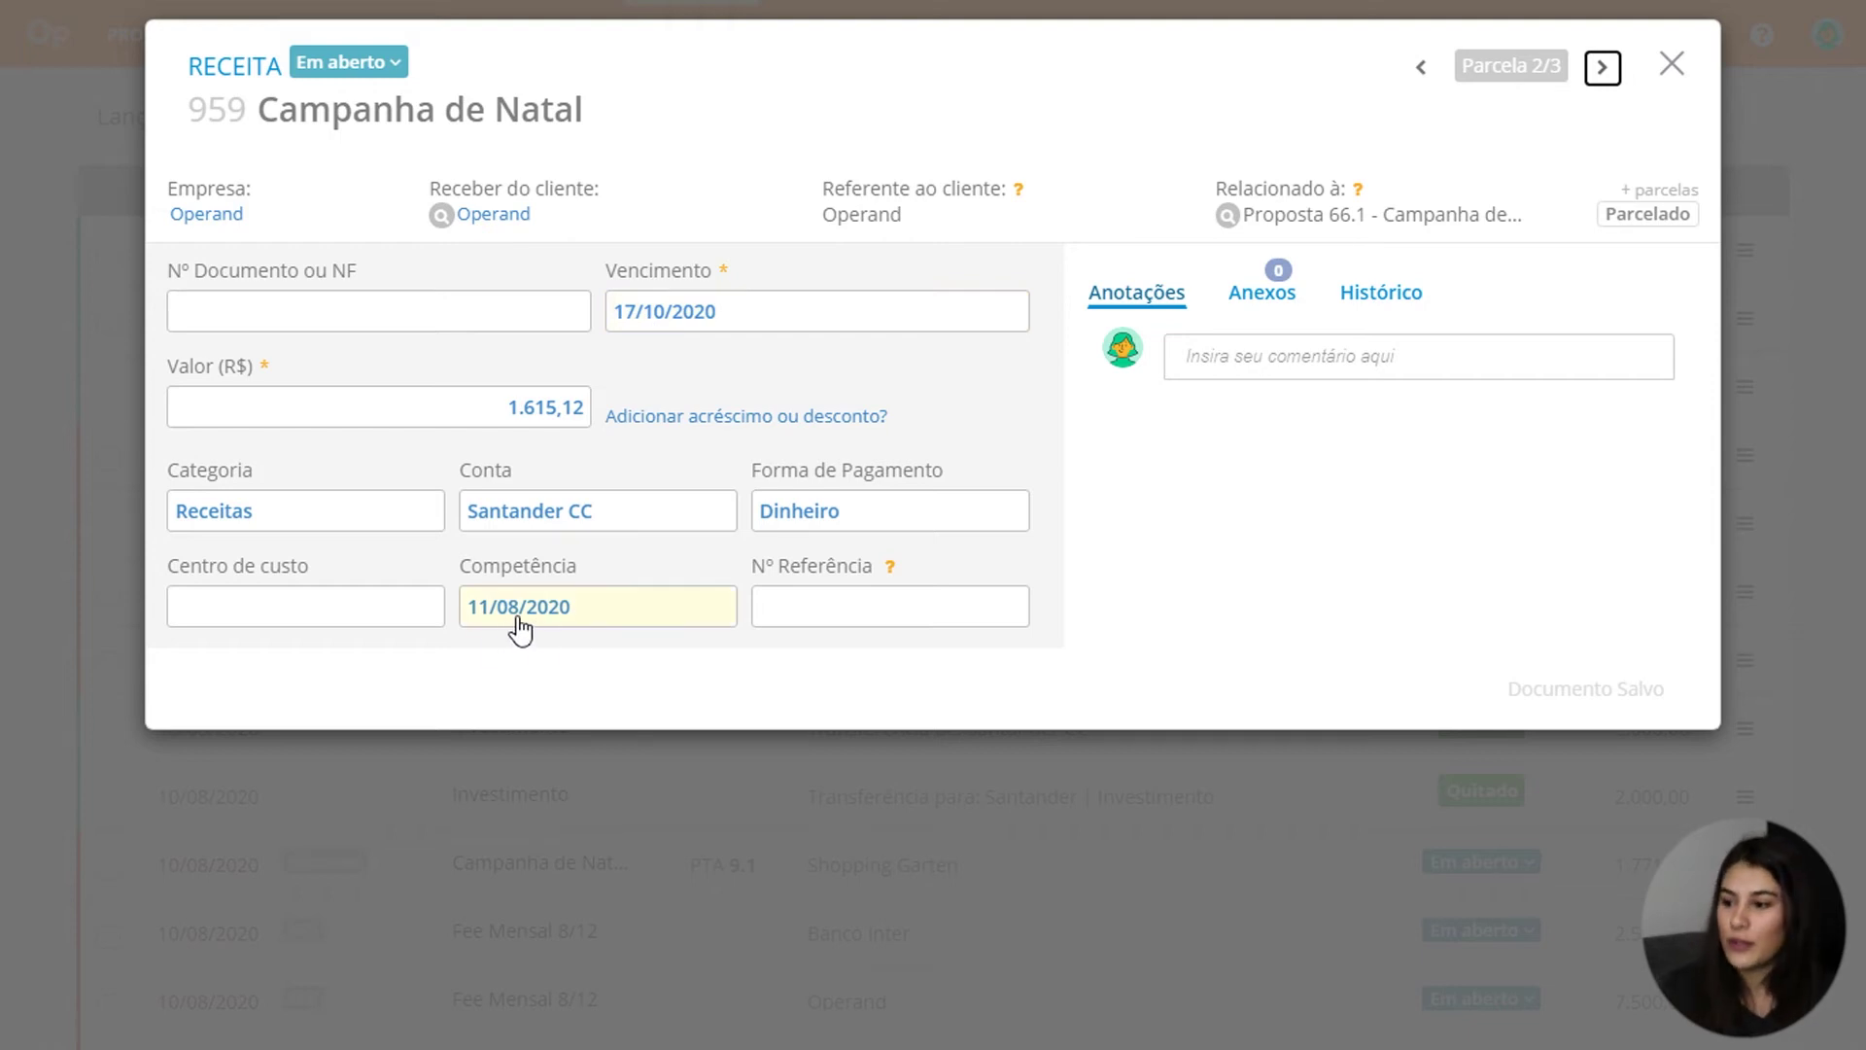
left_click(1601, 72)
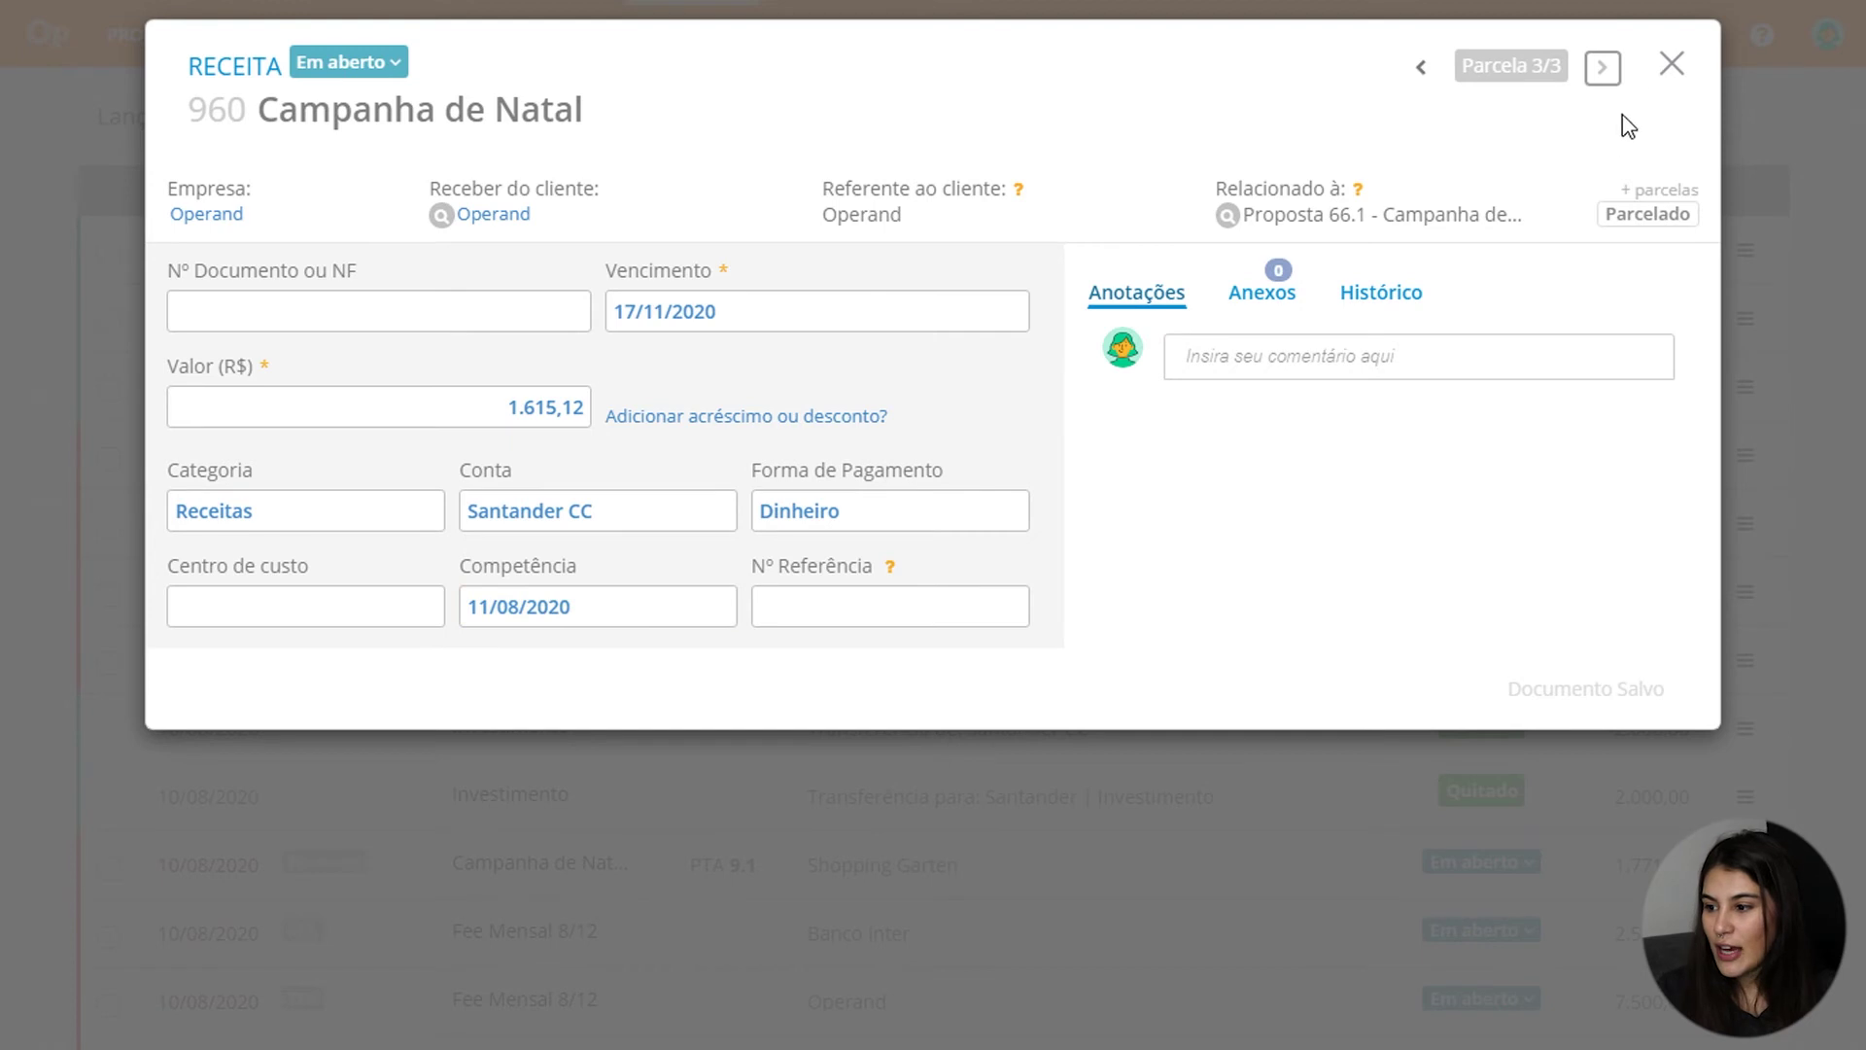
left_click(1672, 65)
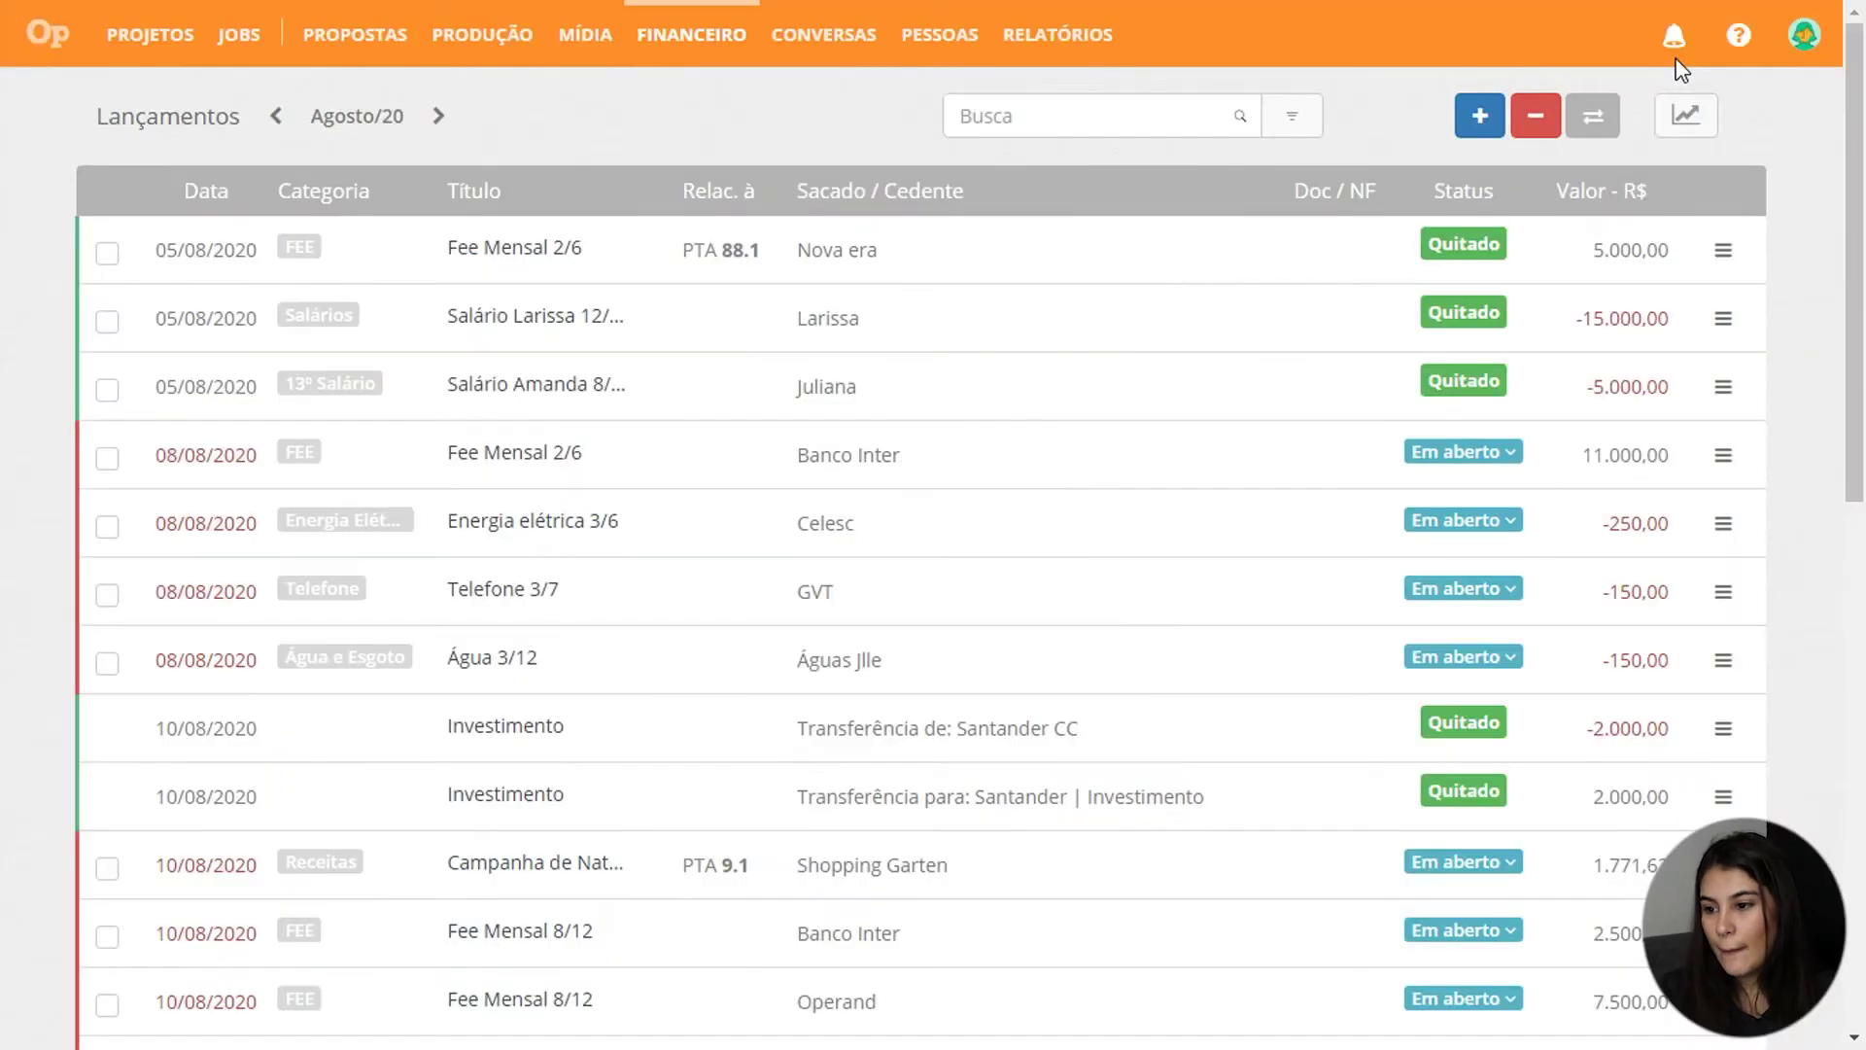
- Open the Demonstrativo por Competência financial report
left_click(1088, 53)
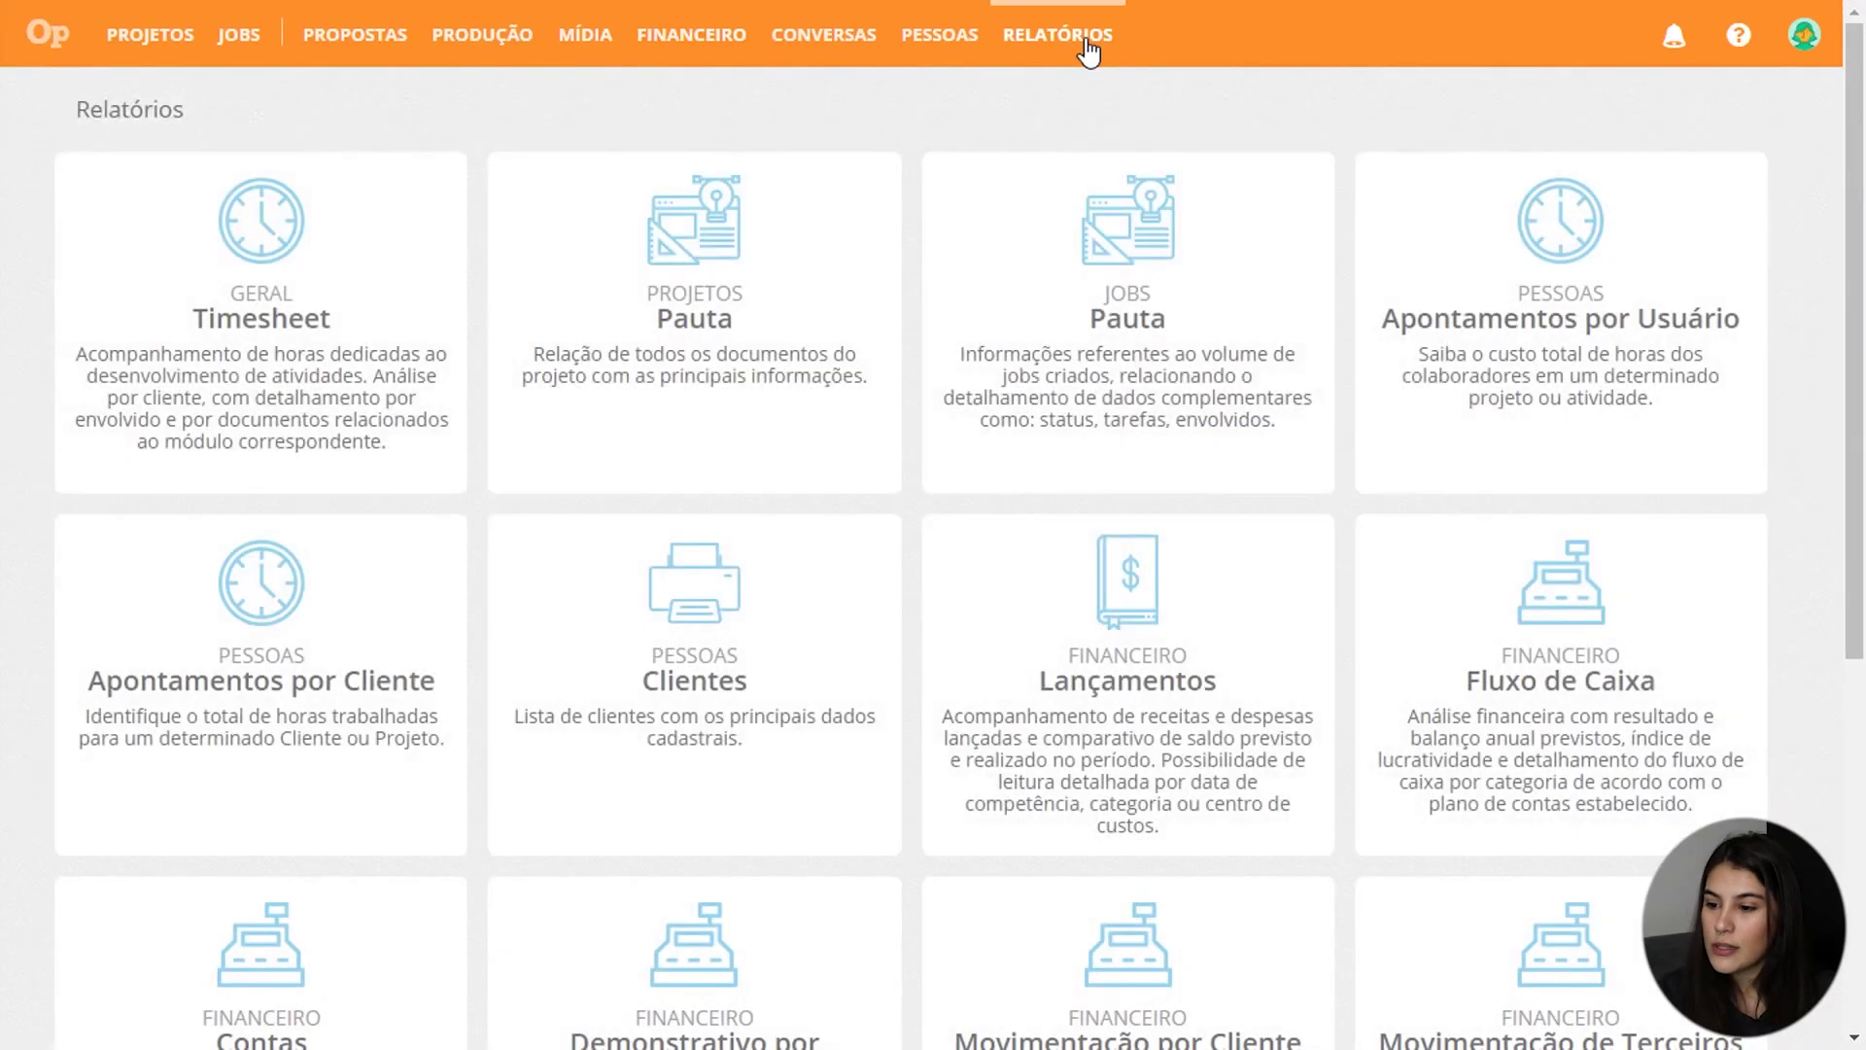
scroll(1087, 536, "down", 3)
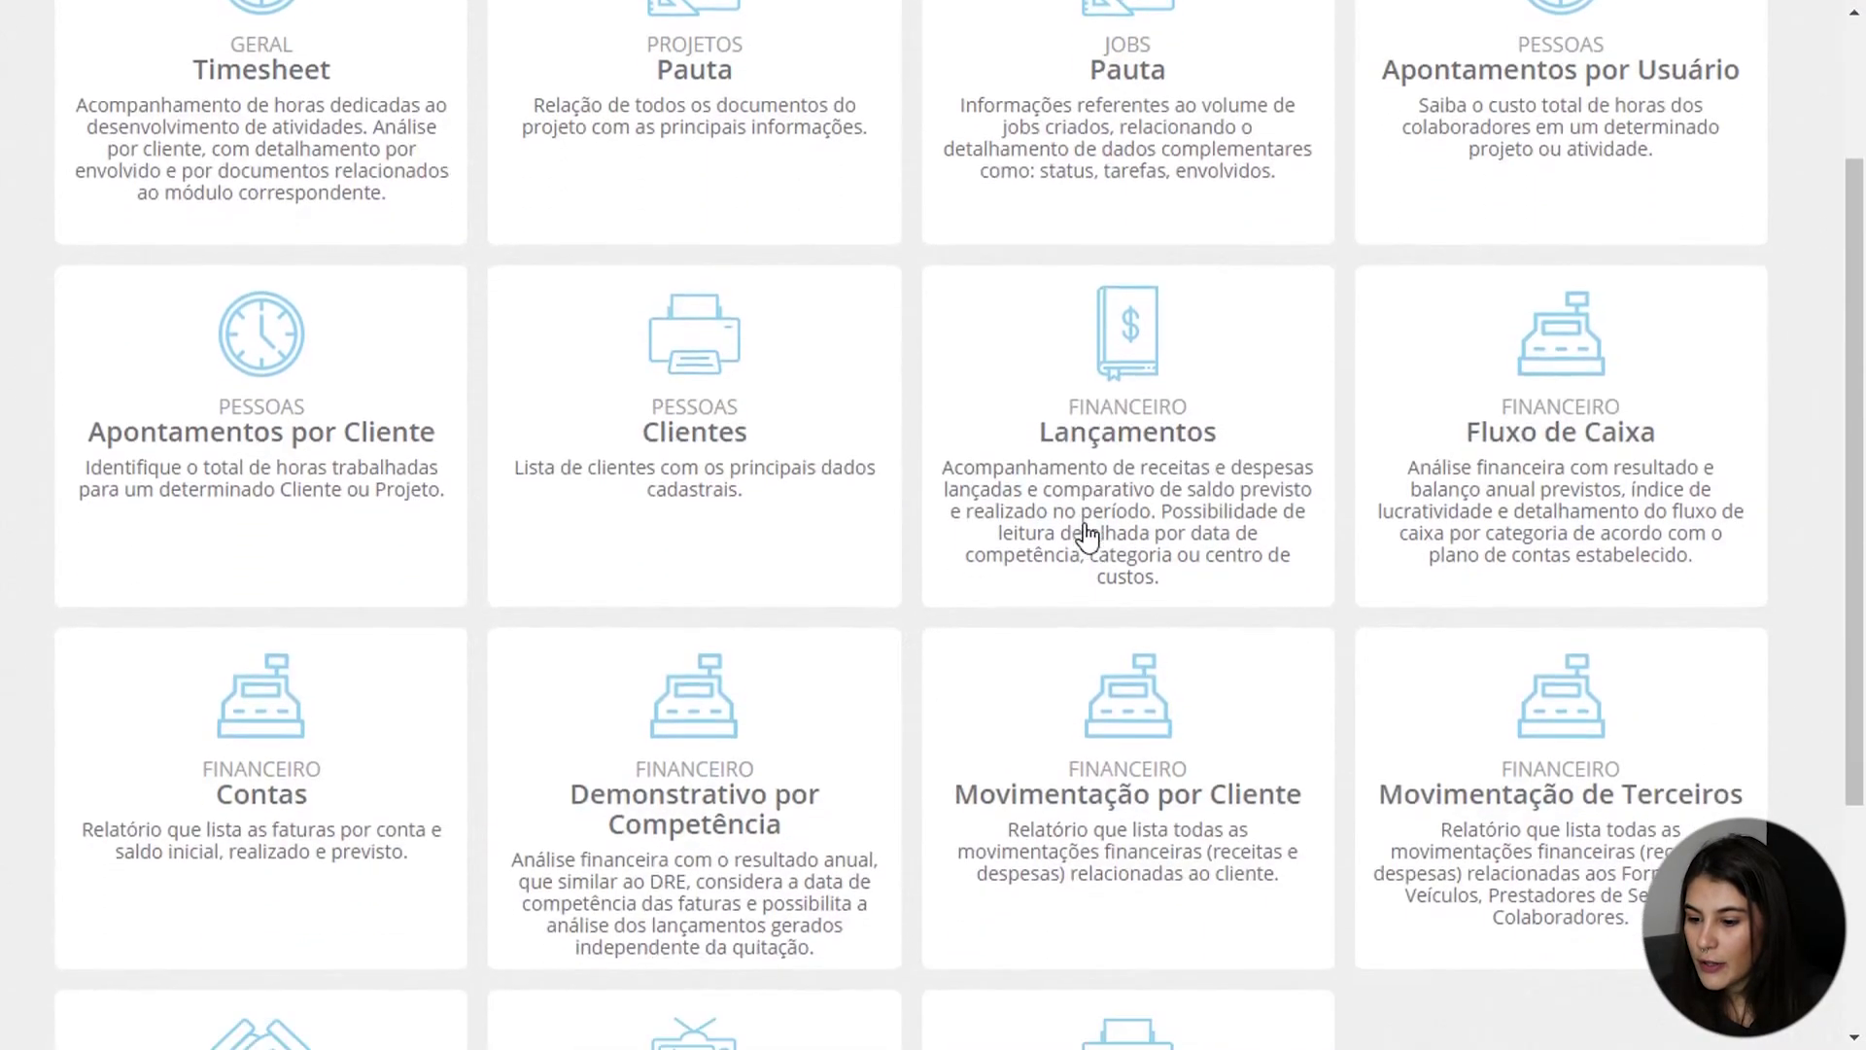
left_click(682, 836)
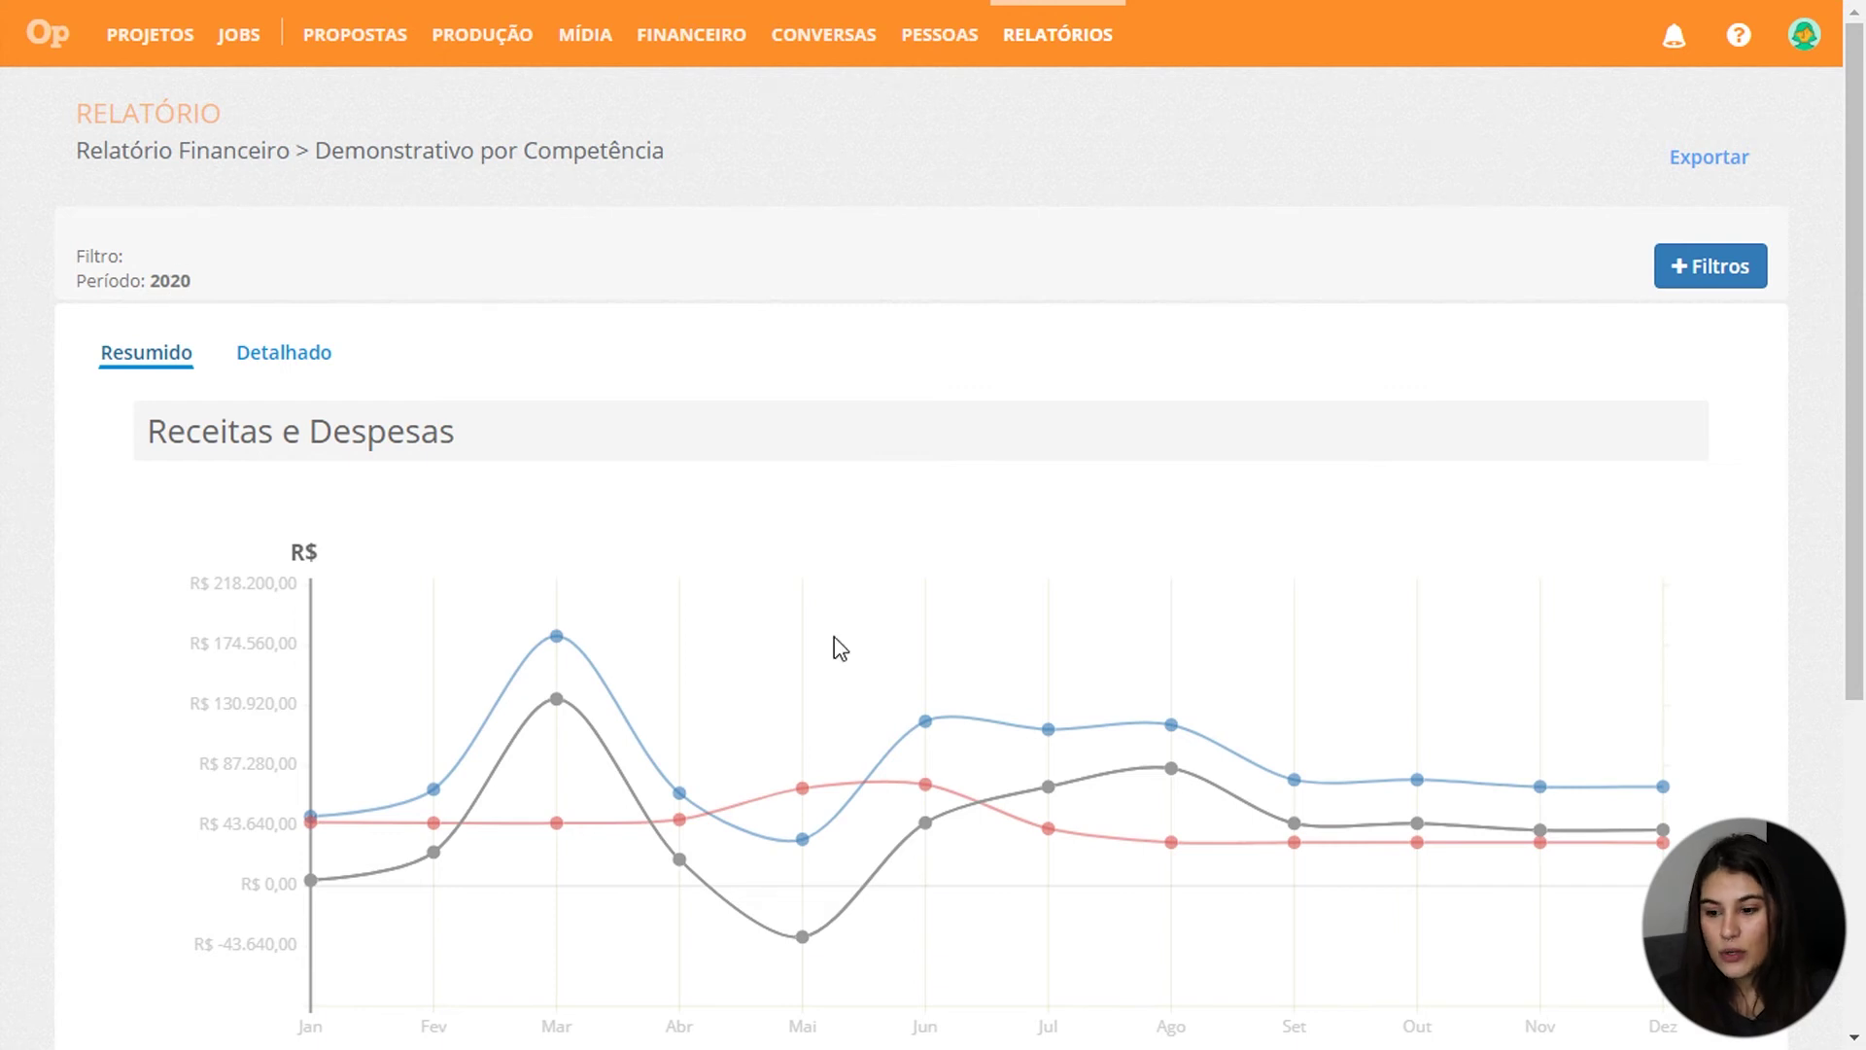
- Examine the report's Receitas e Despesas chart, Resultado anual and Balanço anual for 2020
scroll(962, 745, "down", 2)
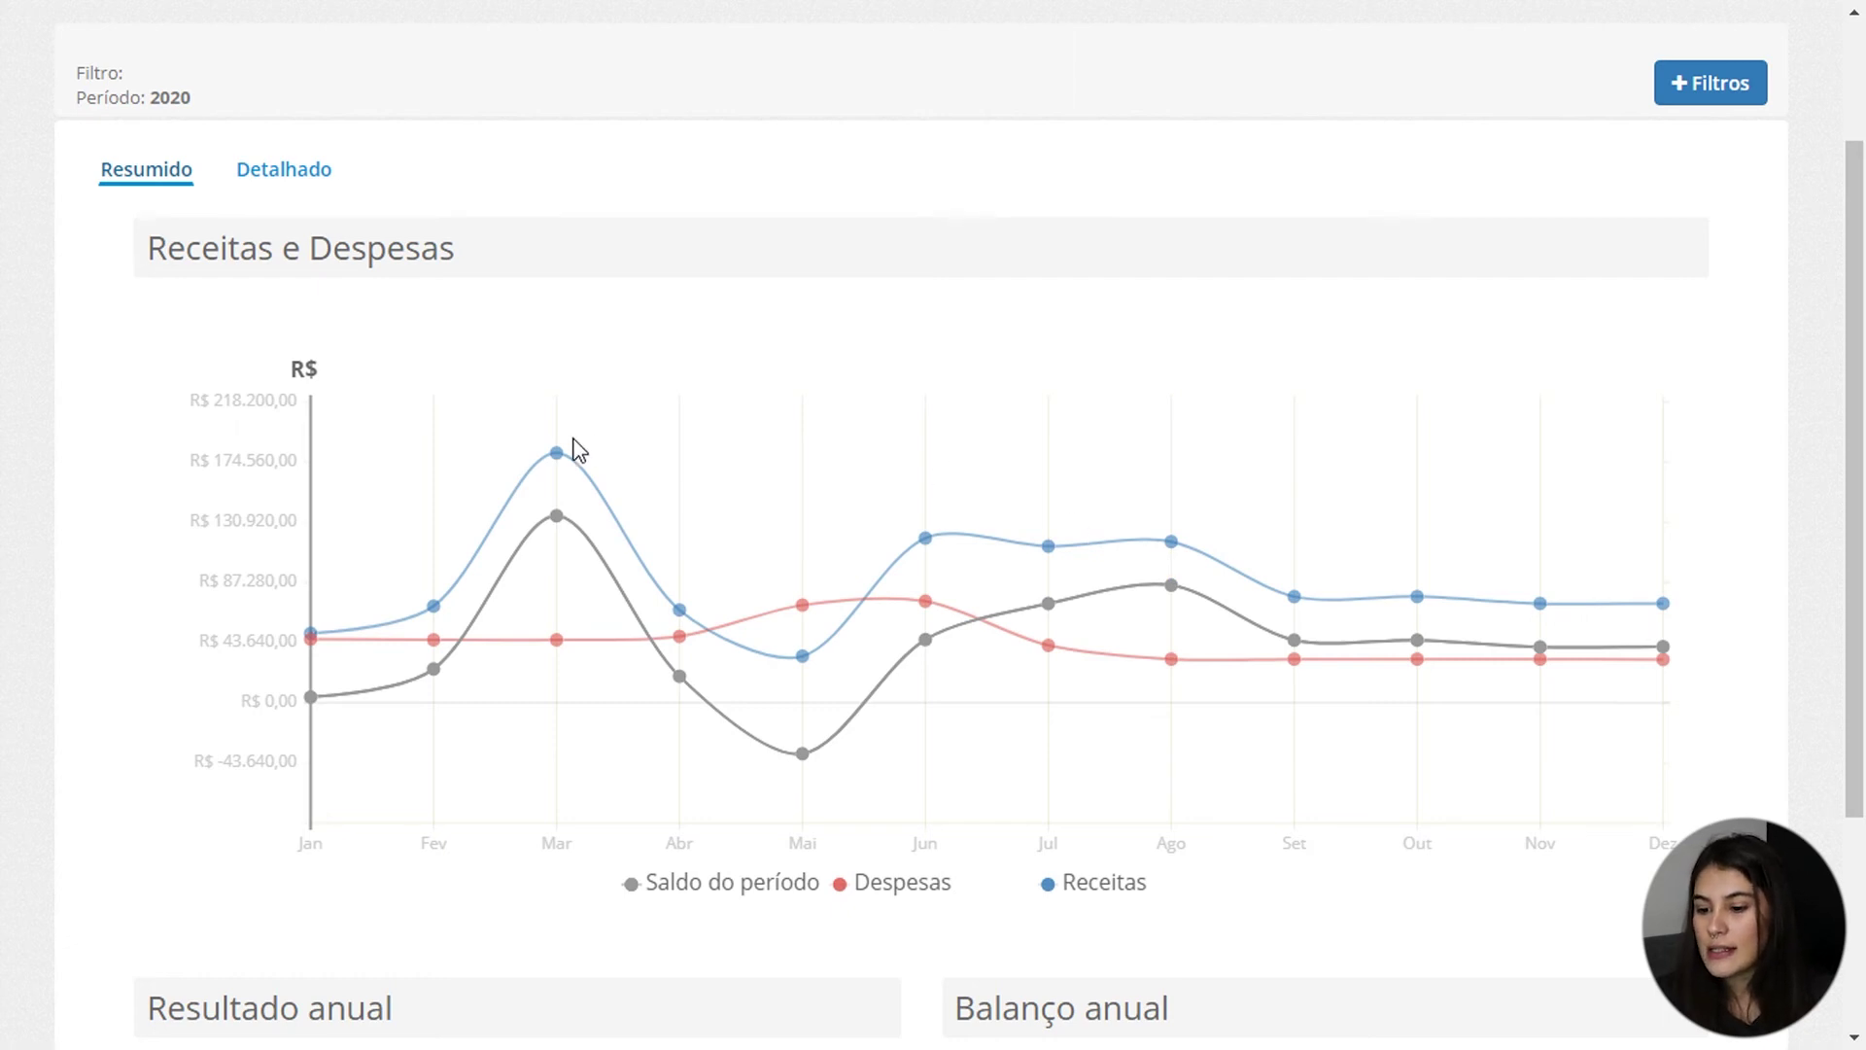
mouse_move(559, 459)
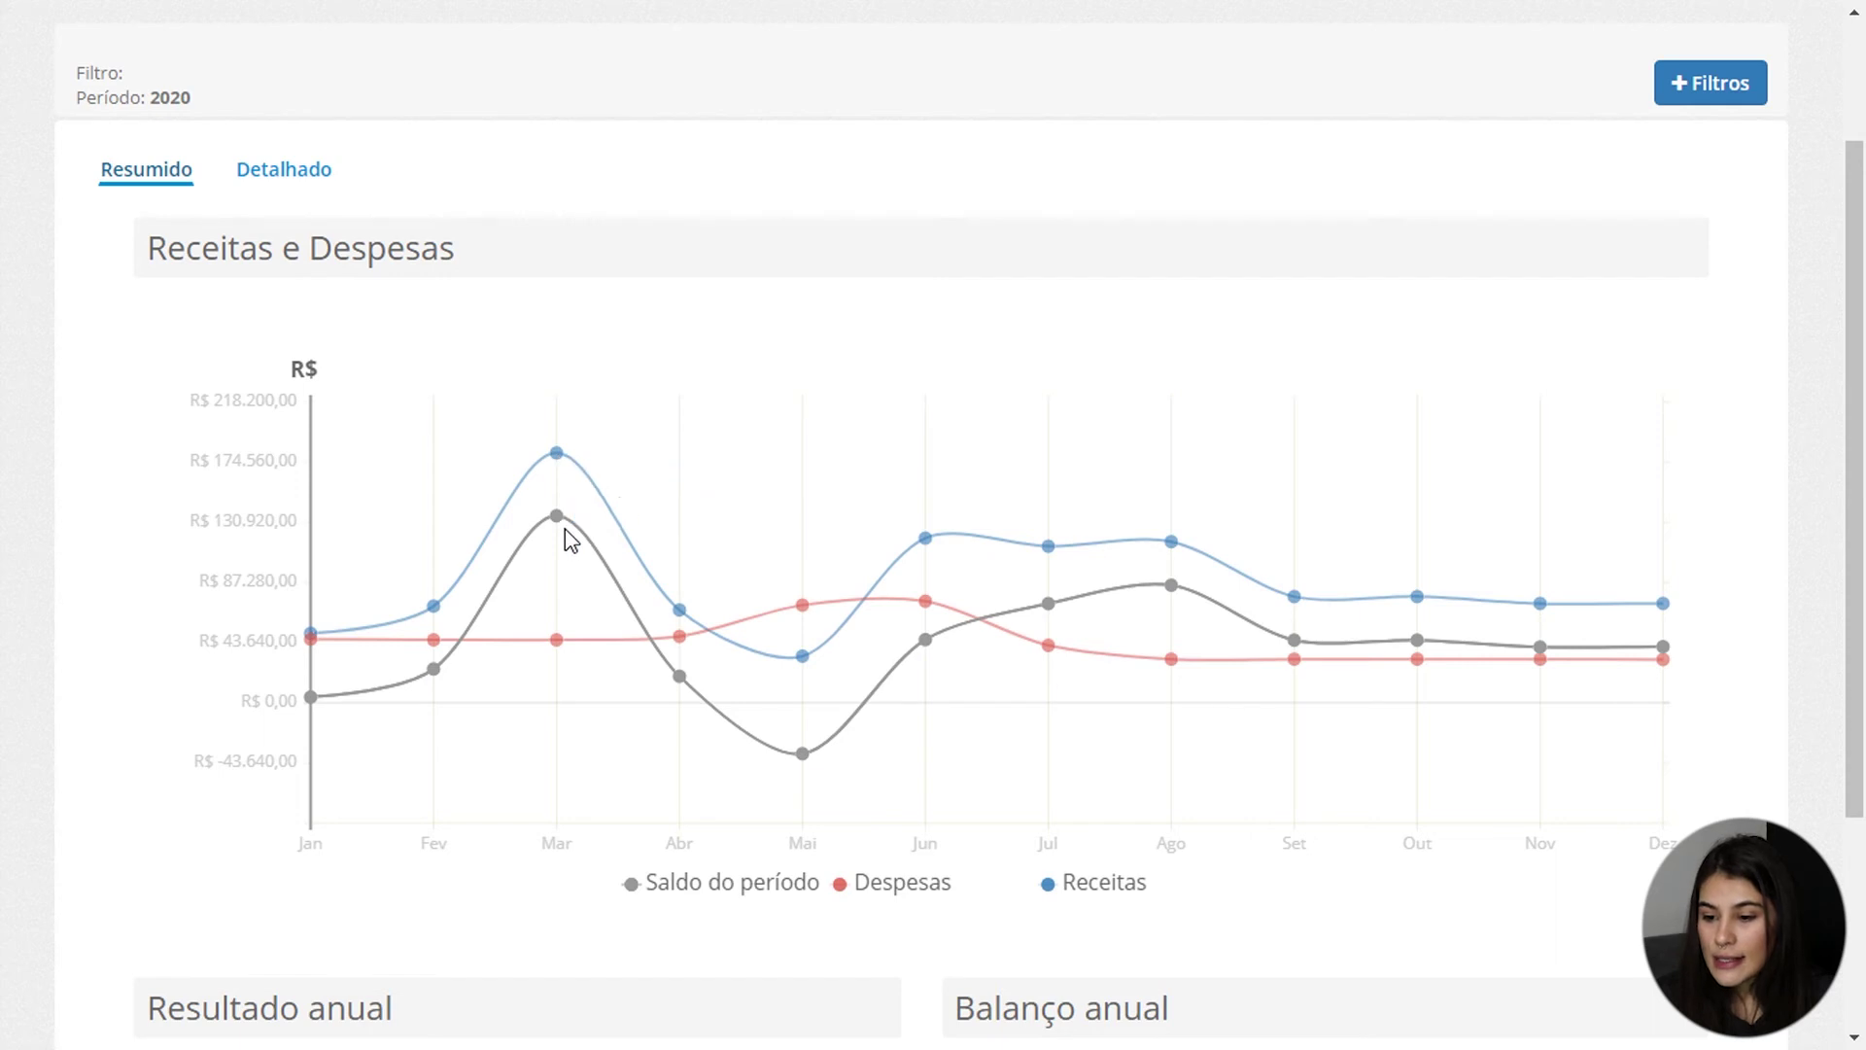
mouse_move(568, 535)
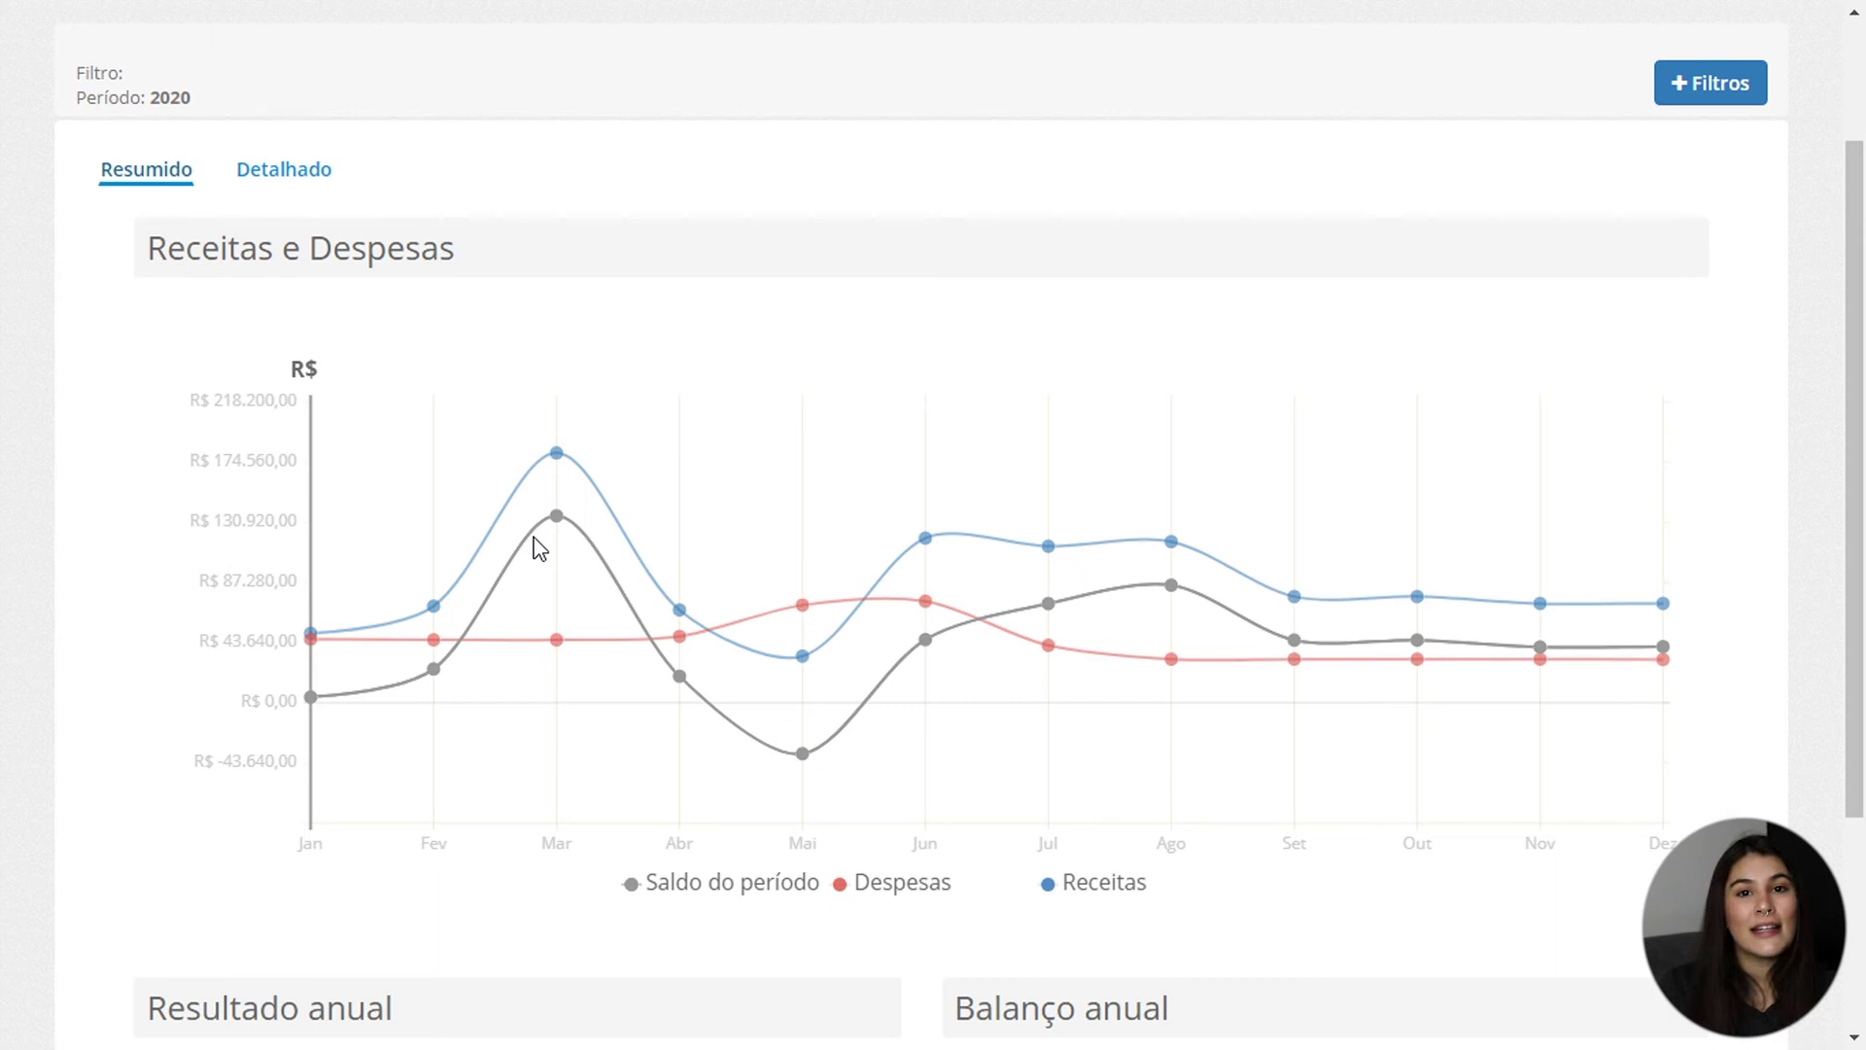
scroll(566, 714, "down", 3)
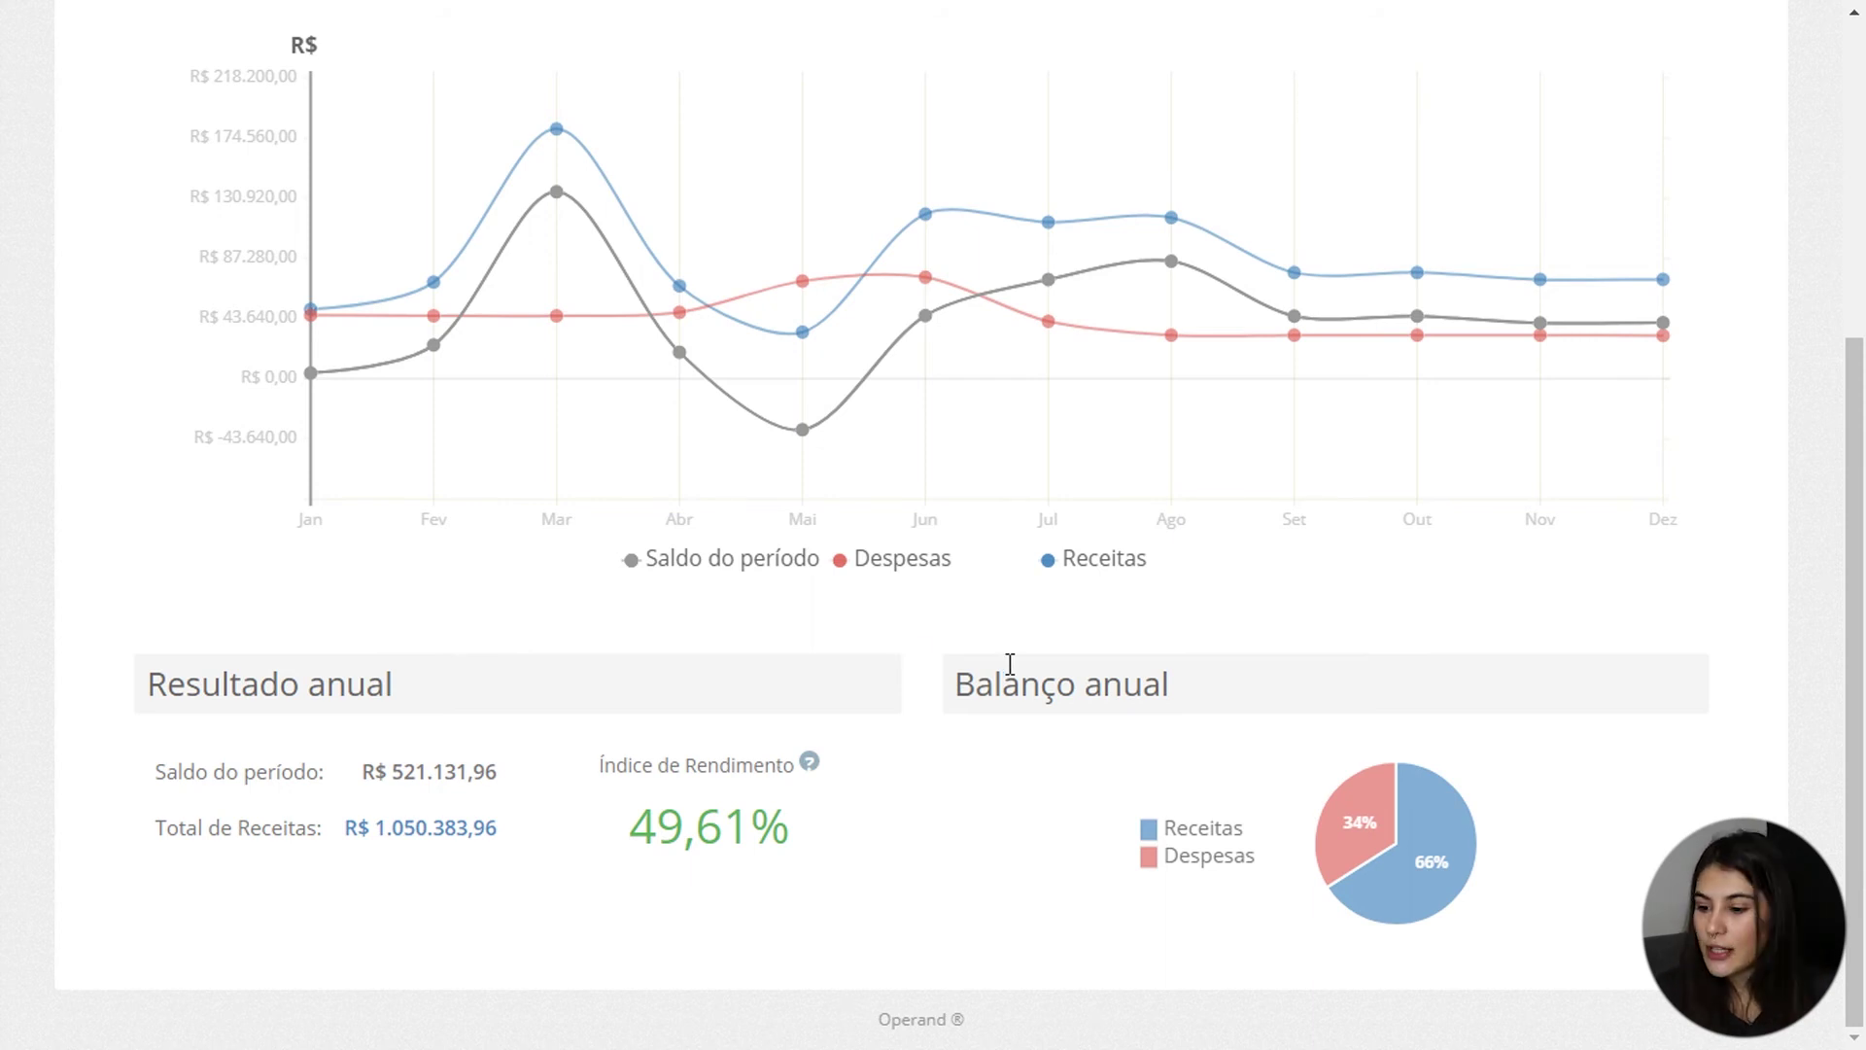
mouse_move(1463, 861)
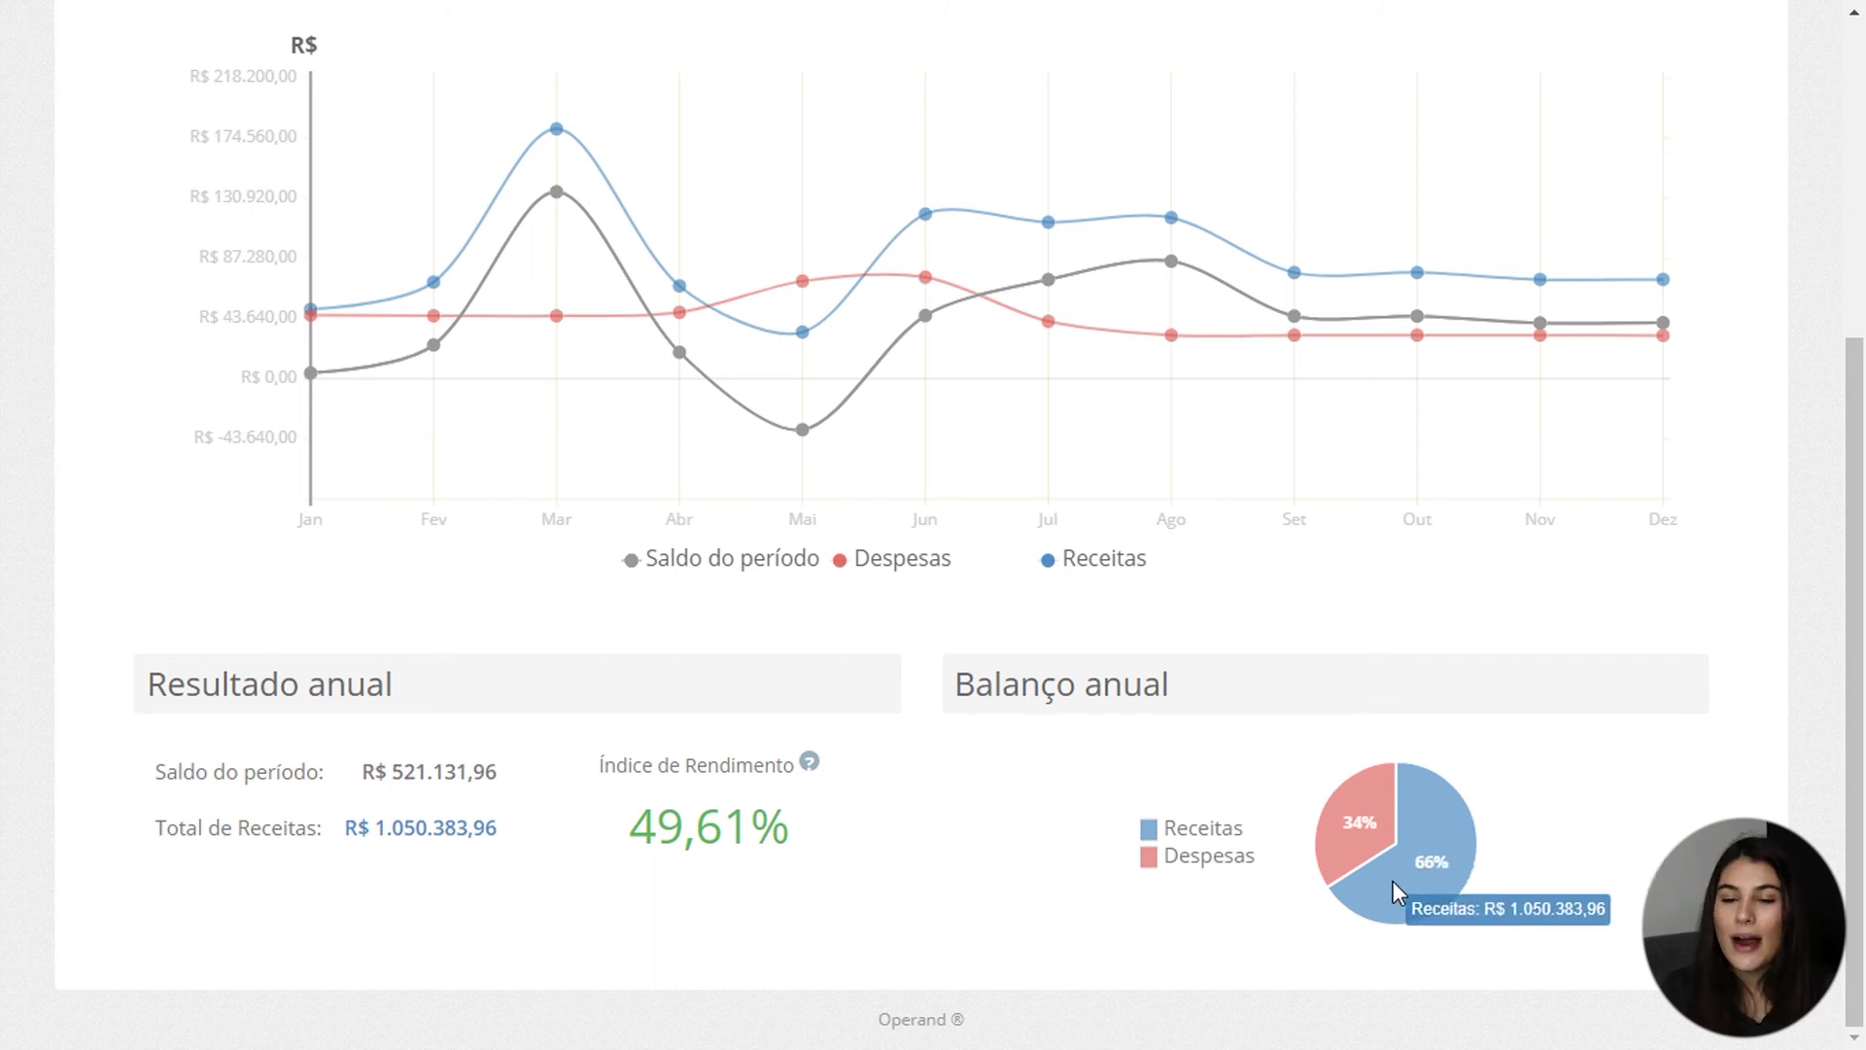
- Switch the report to its Detalhado view and expand all revenue and expense categories
scroll(1393, 882, "up", 3)
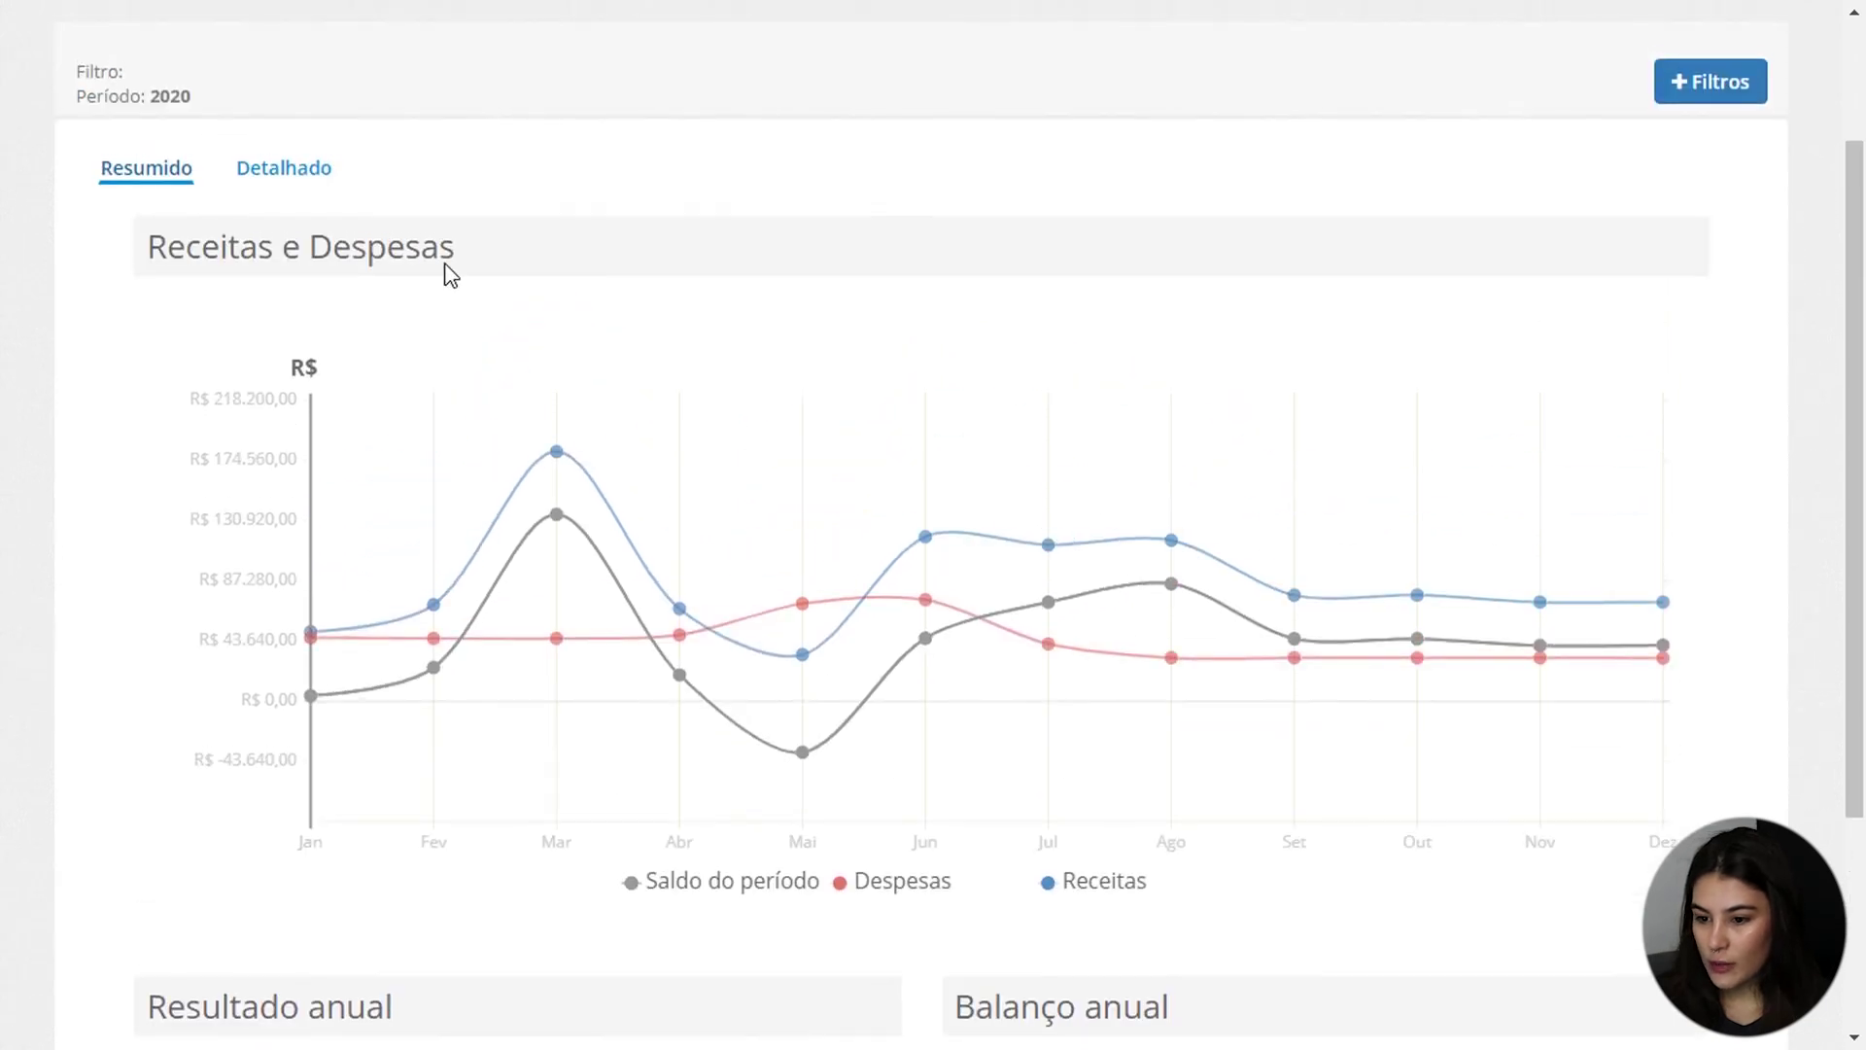
left_click(289, 169)
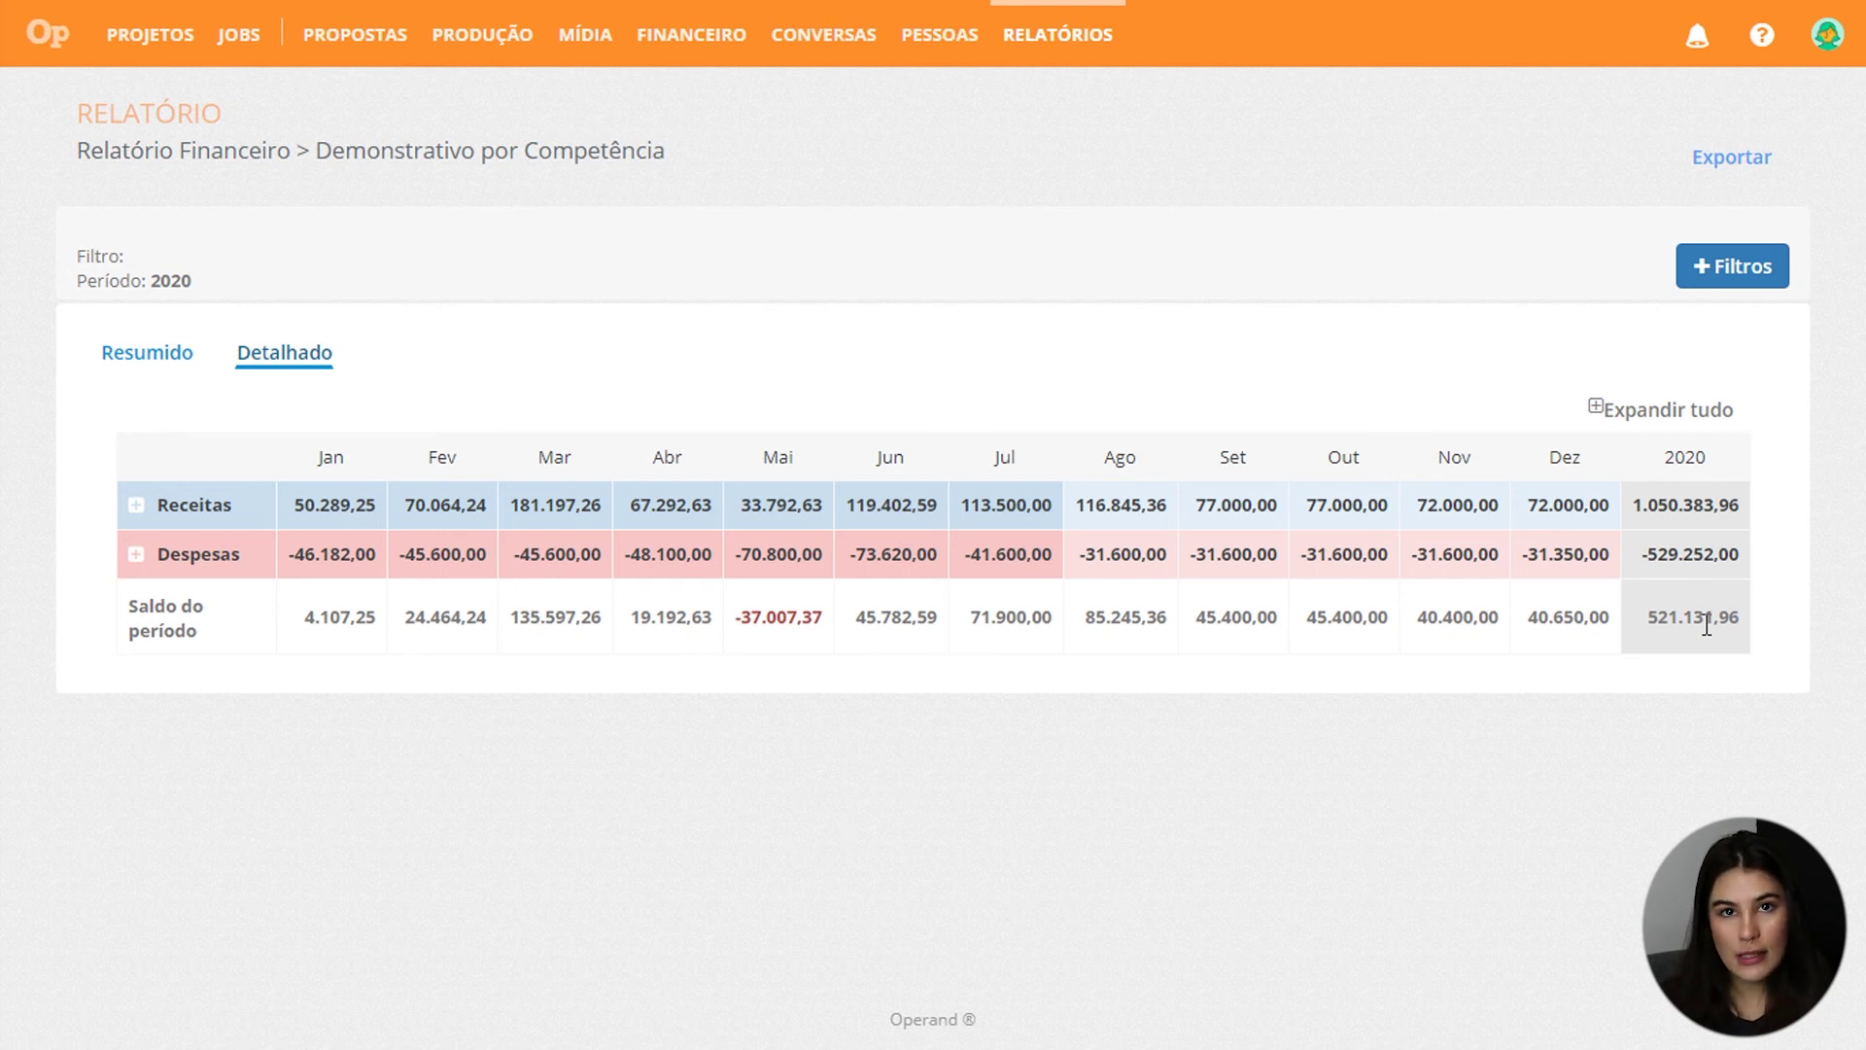
left_click(1693, 414)
- Examine the monthly amounts of each Receitas and Despesas category, and collapse all the categories again
scroll(1693, 420, "down", 2)
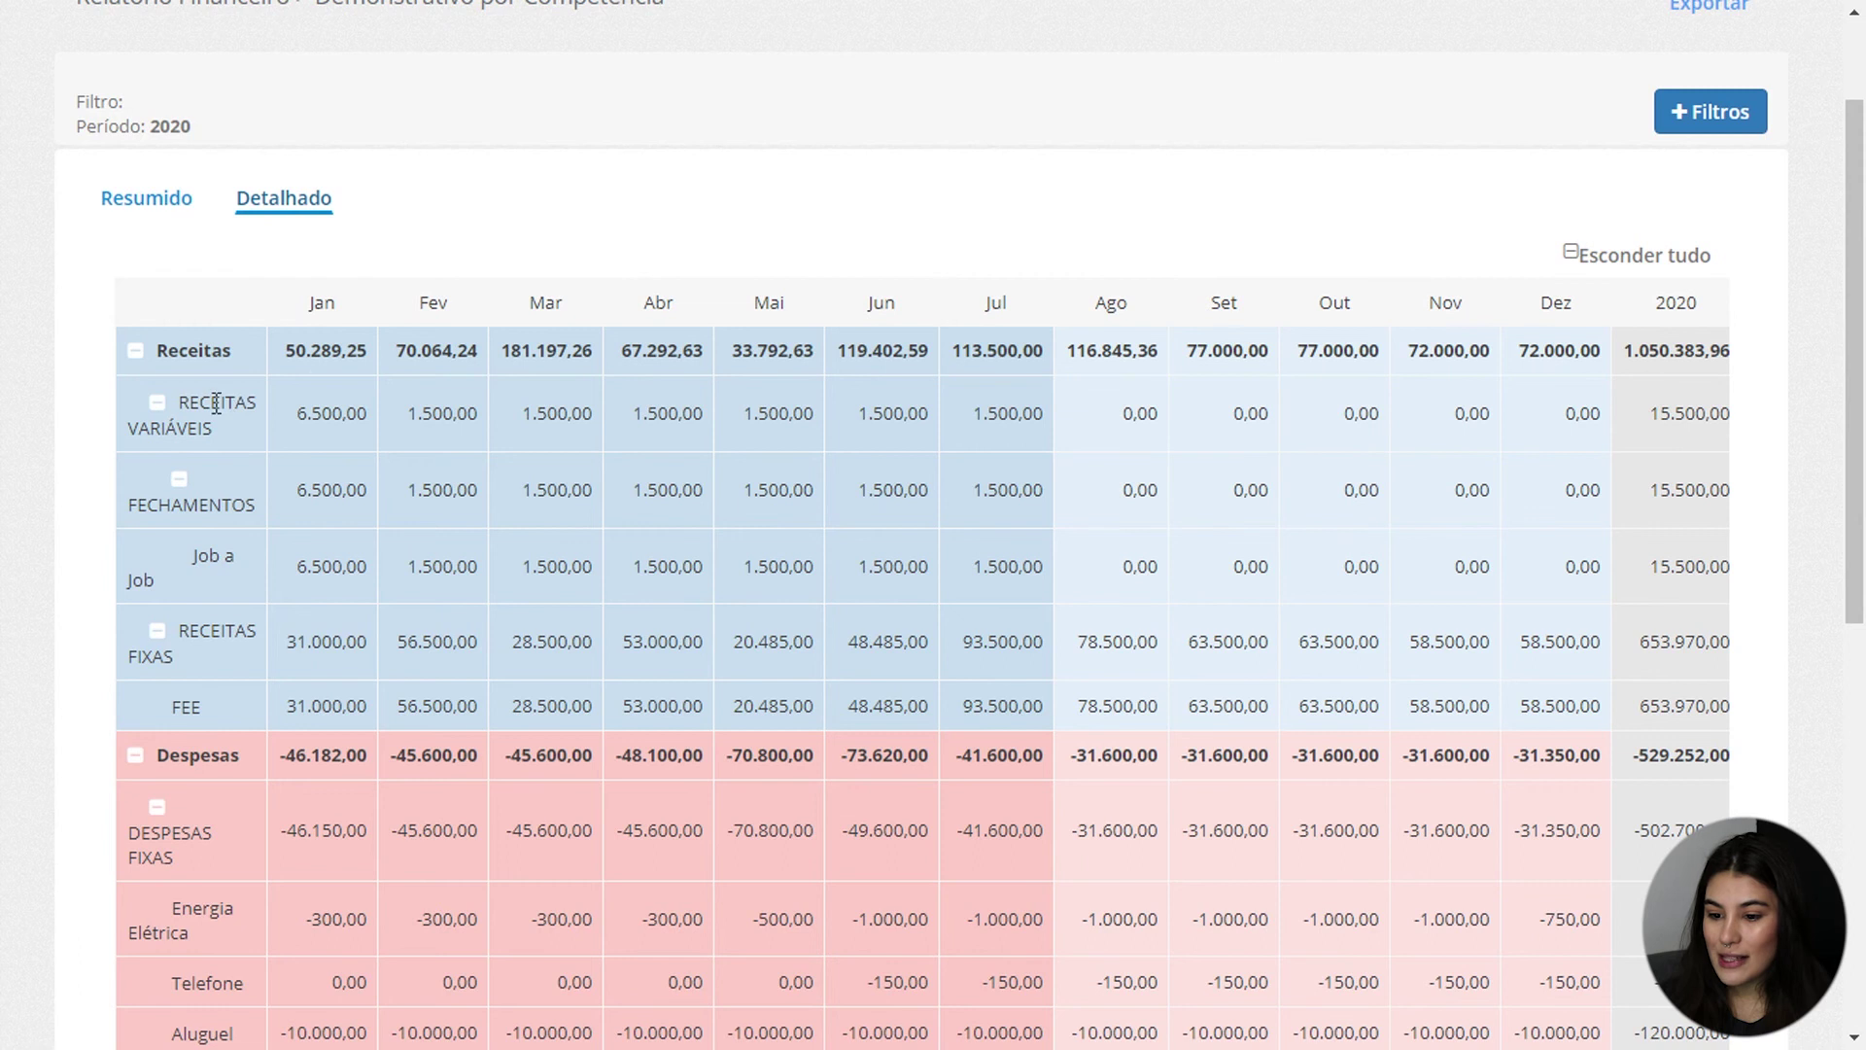
scroll(230, 485, "down", 1)
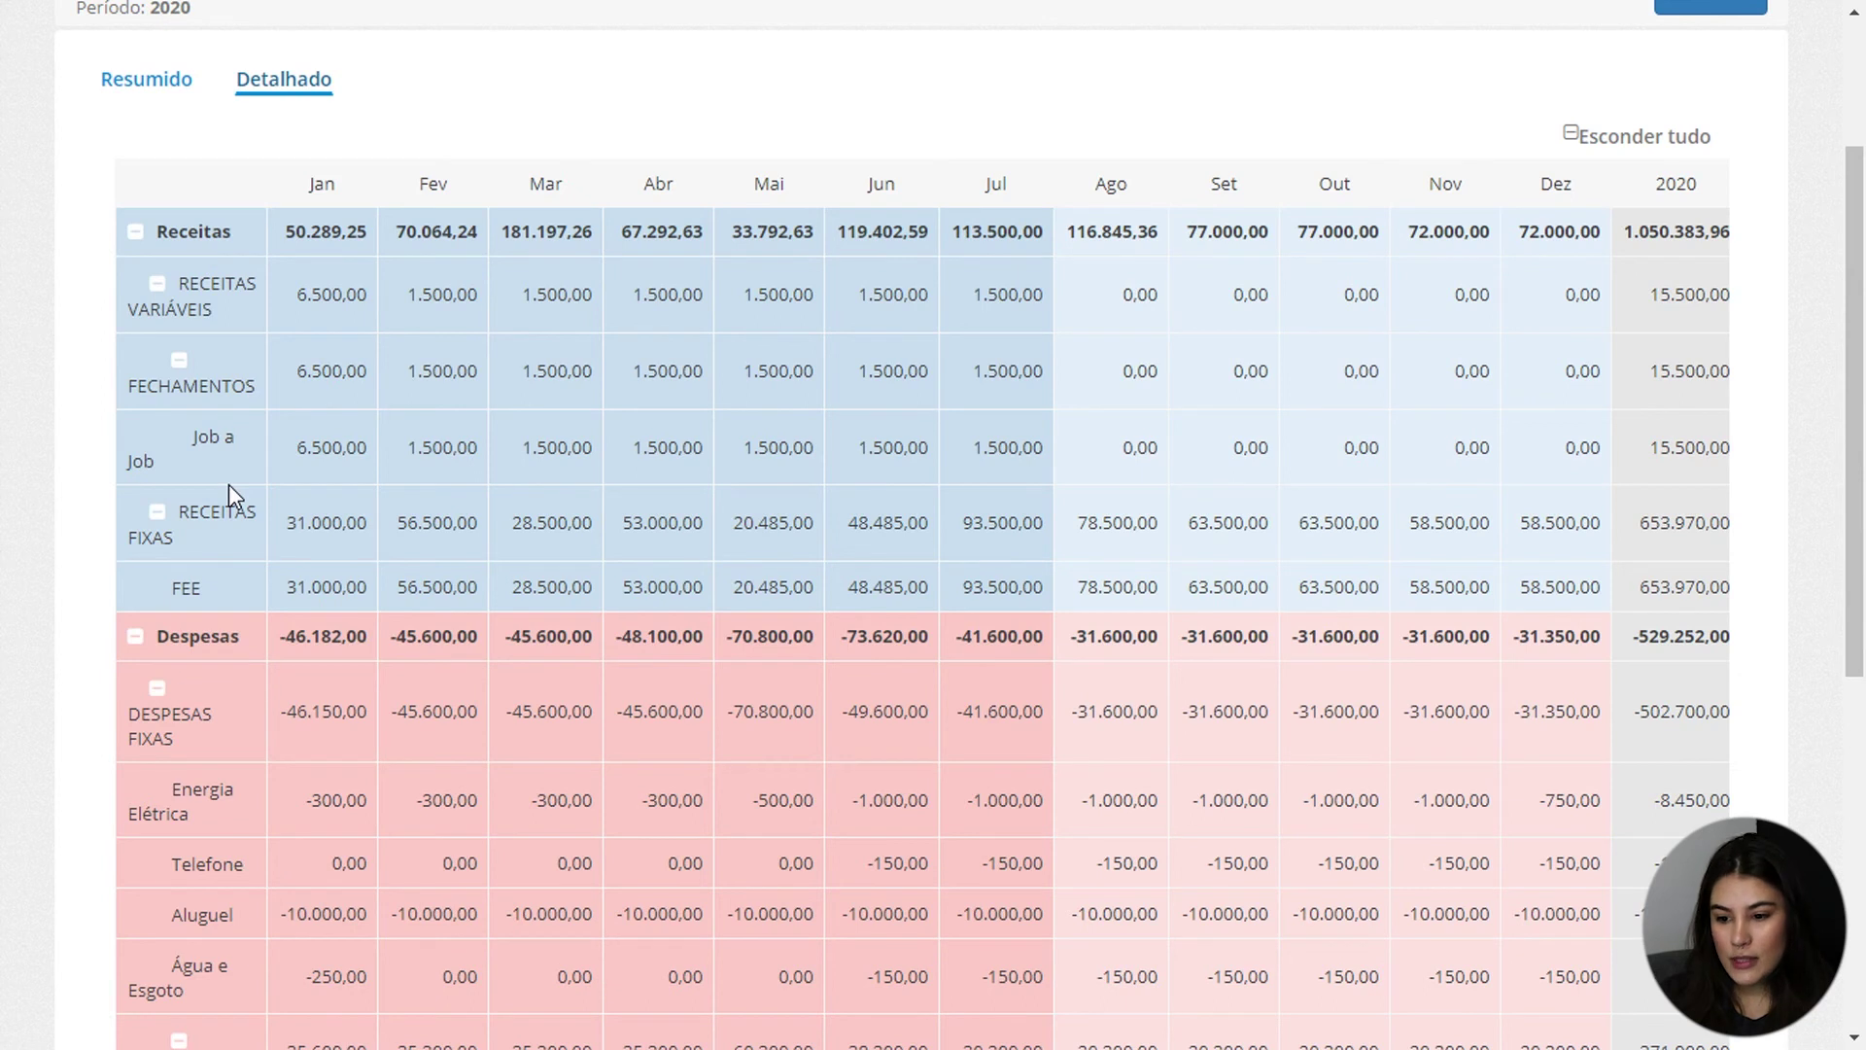
scroll(229, 485, "up", 1)
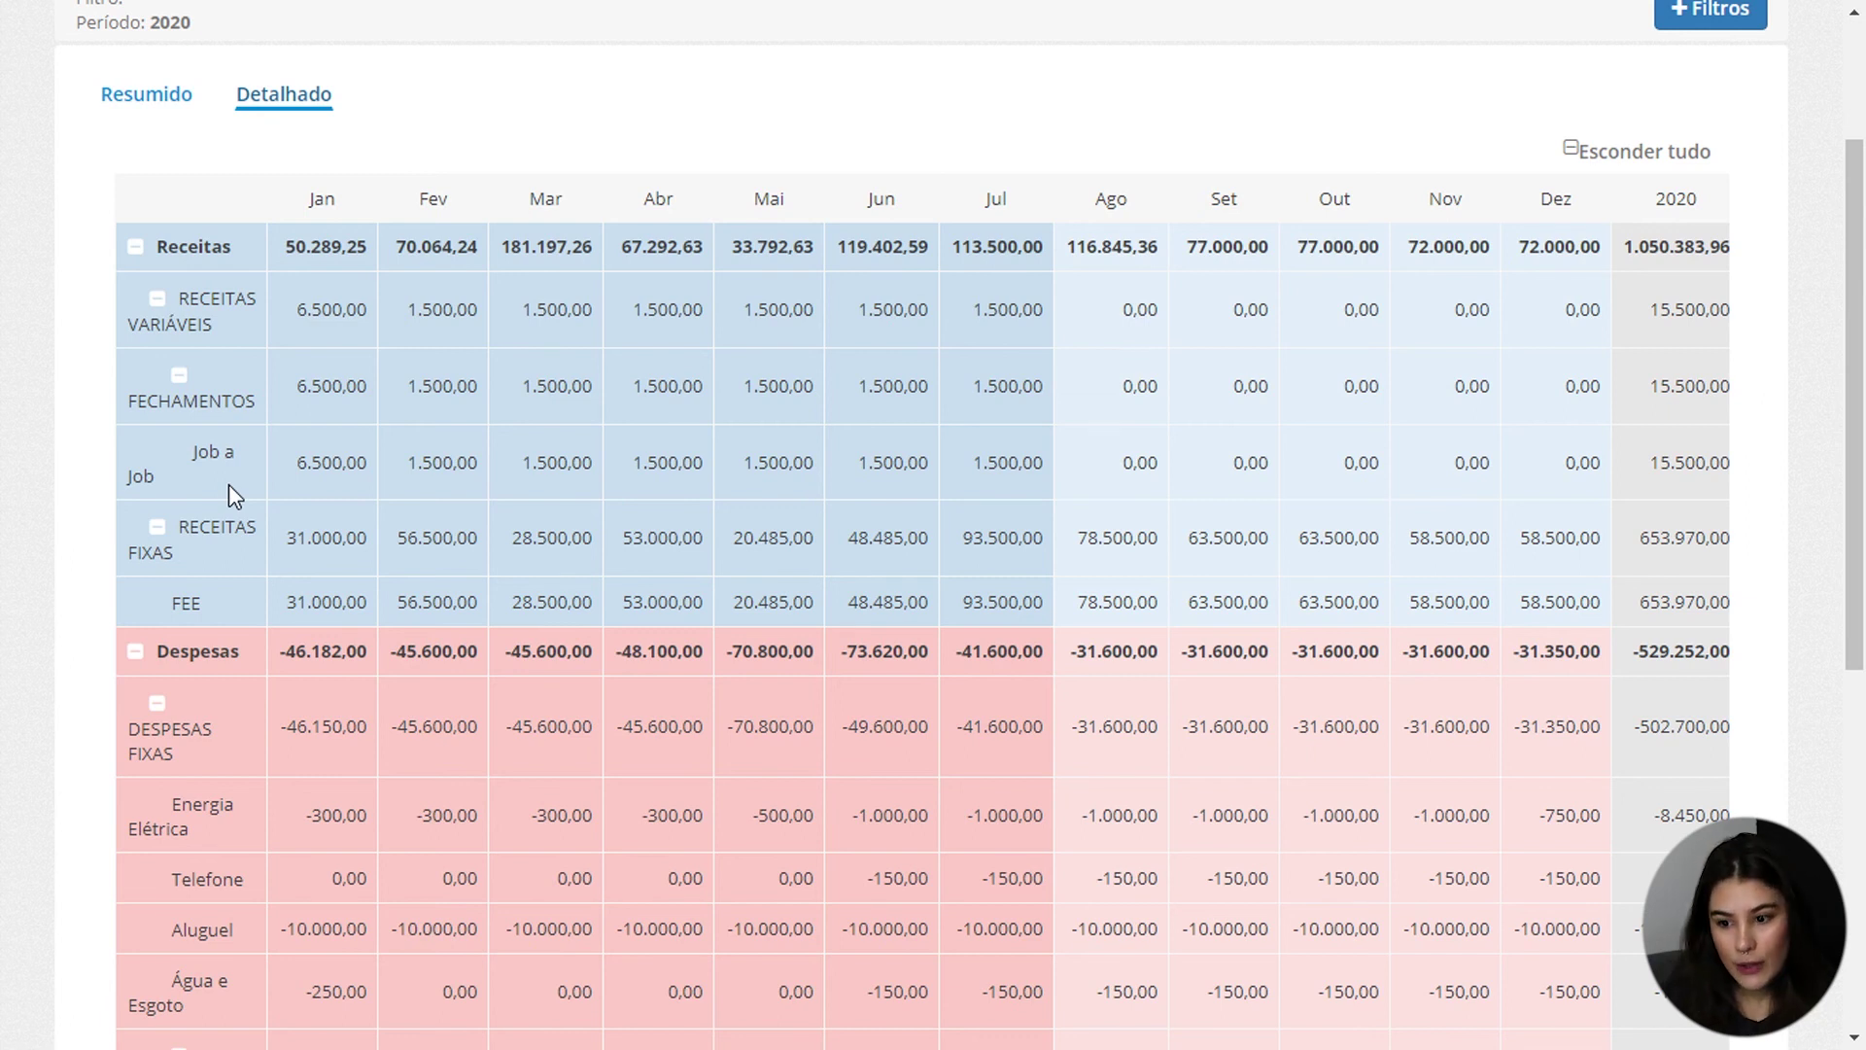
scroll(229, 484, "down", 1)
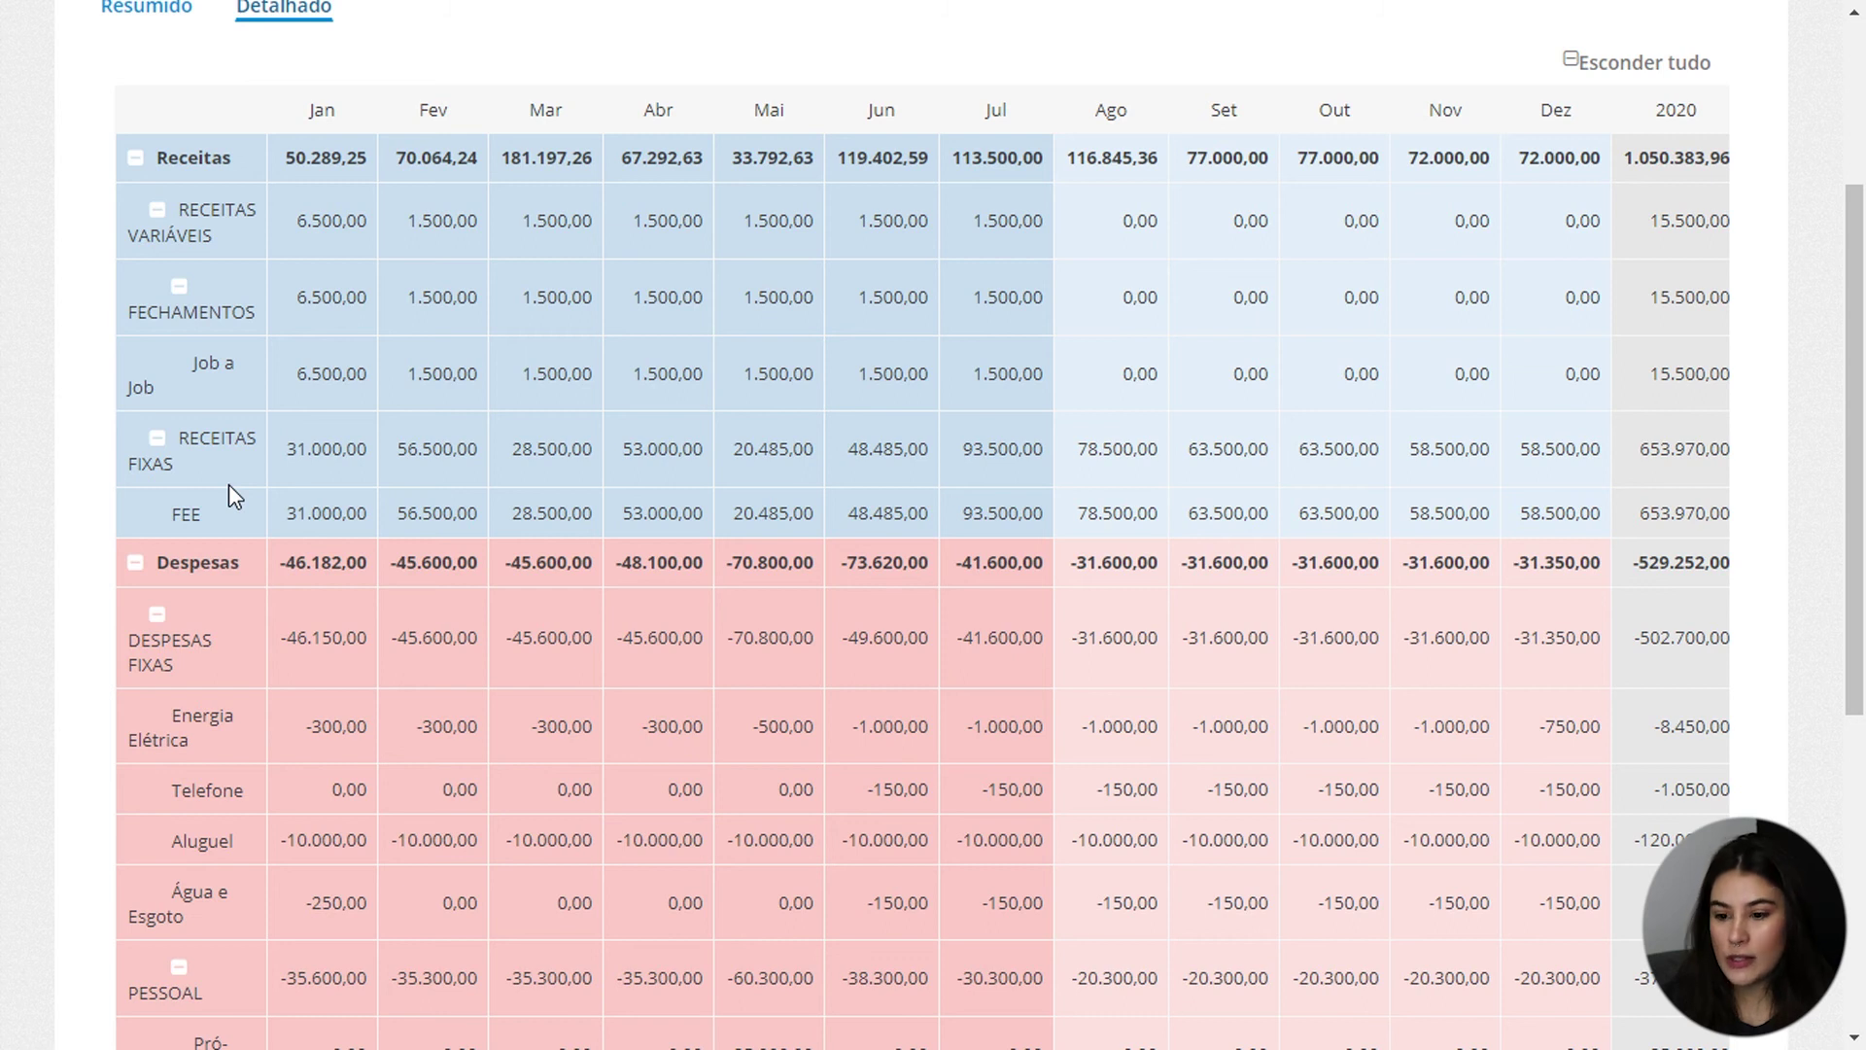
scroll(230, 485, "down", 3)
scroll(230, 484, "down", 3)
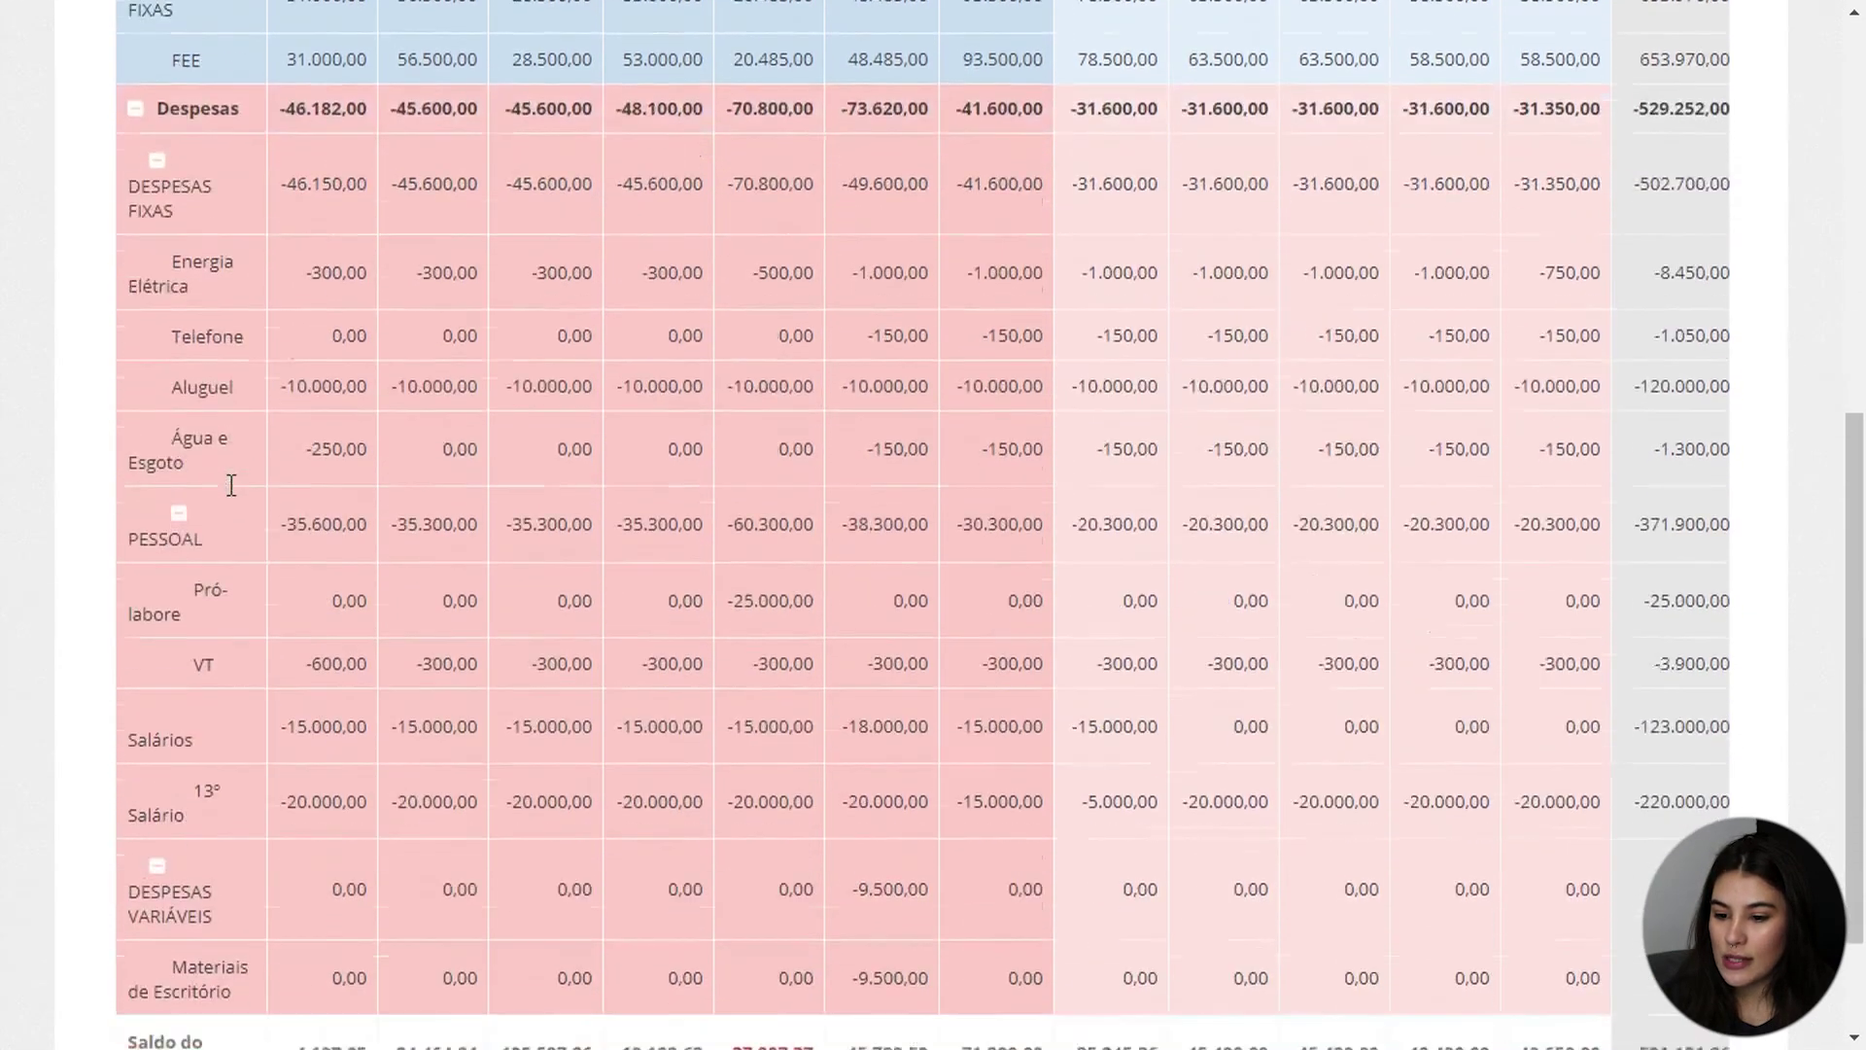
scroll(230, 484, "up", 1)
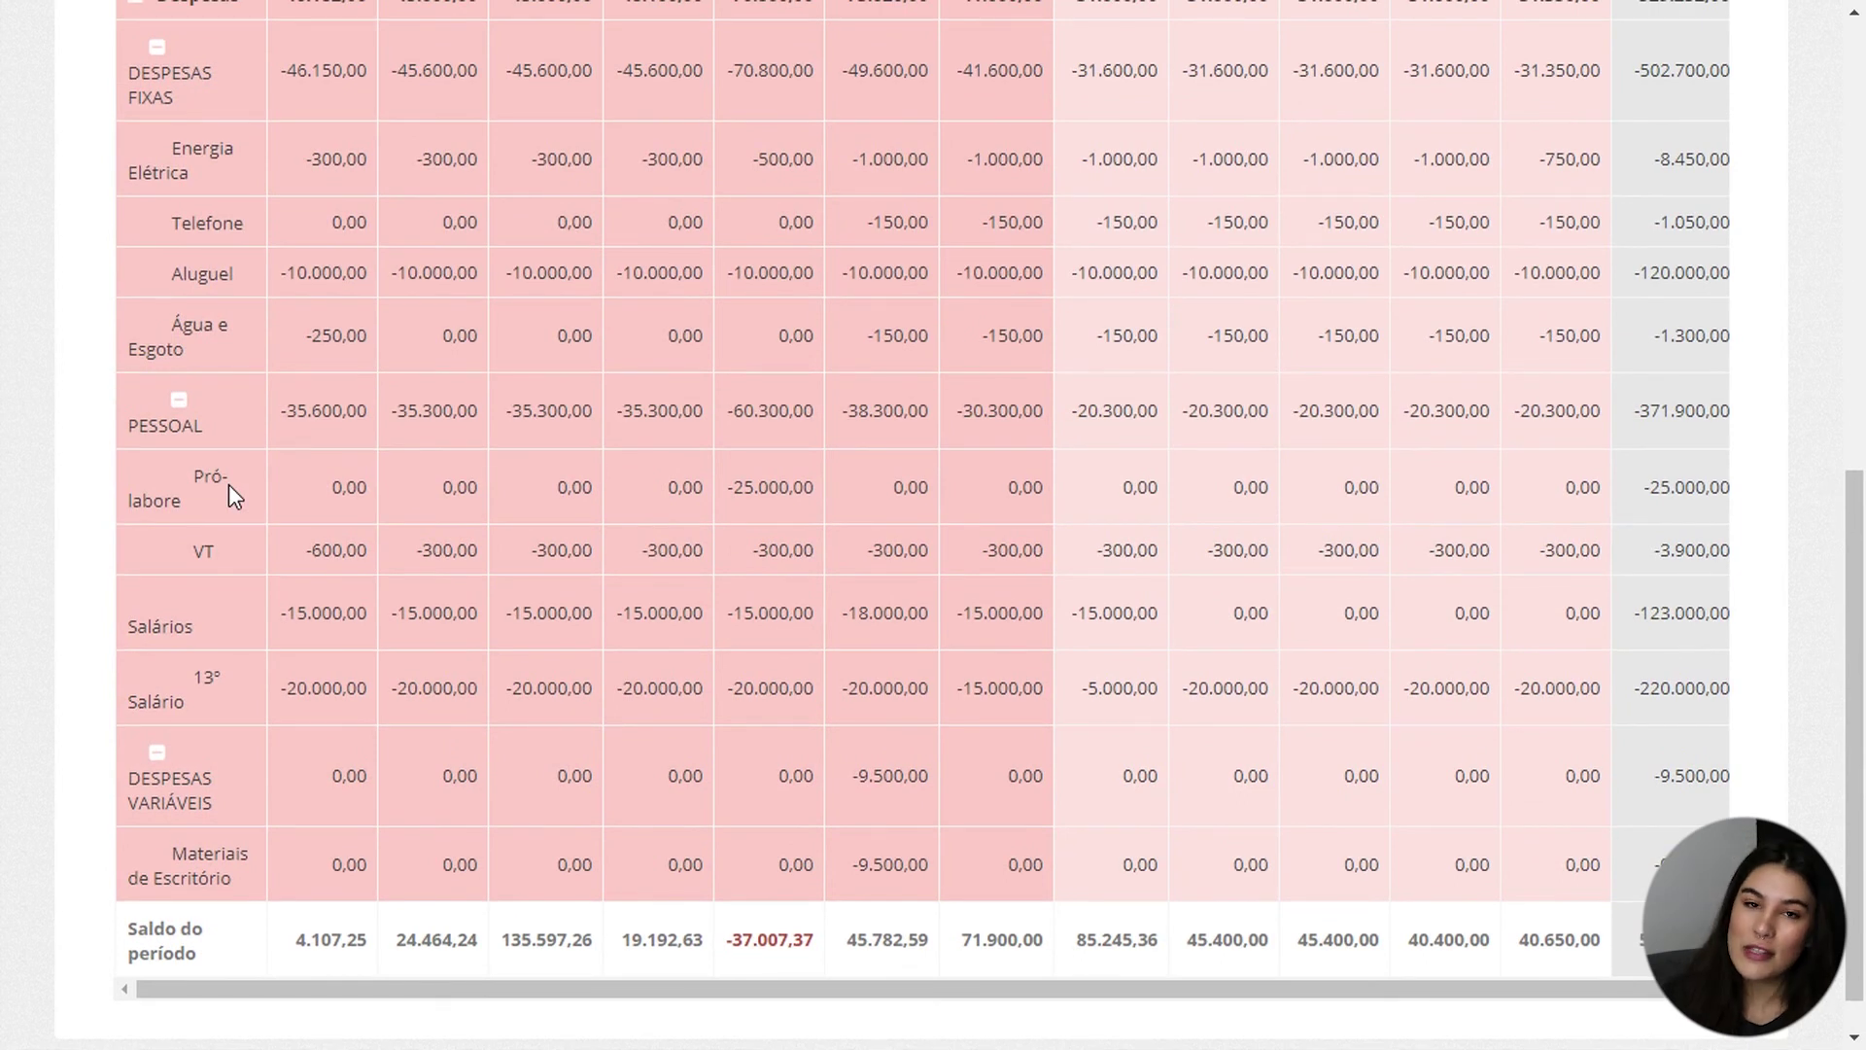
scroll(260, 644, "down", 1)
scroll(261, 643, "up", 3)
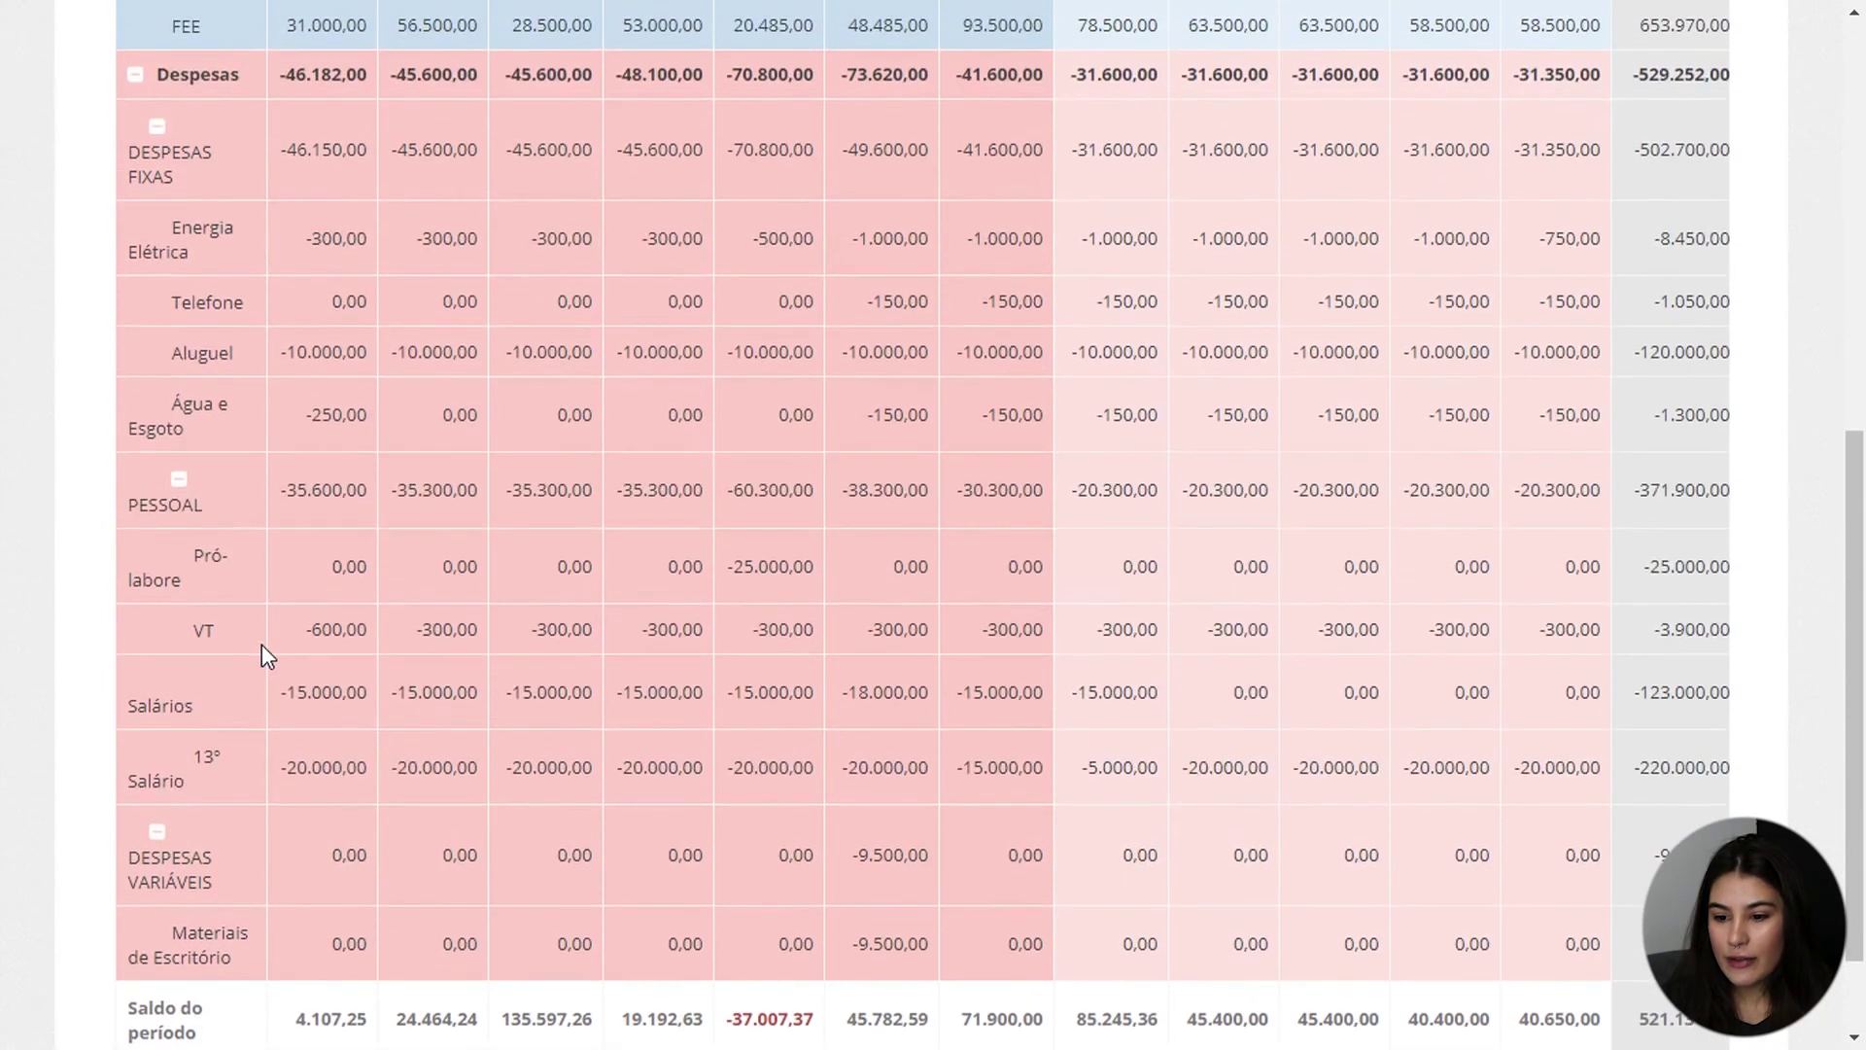
scroll(260, 644, "up", 10)
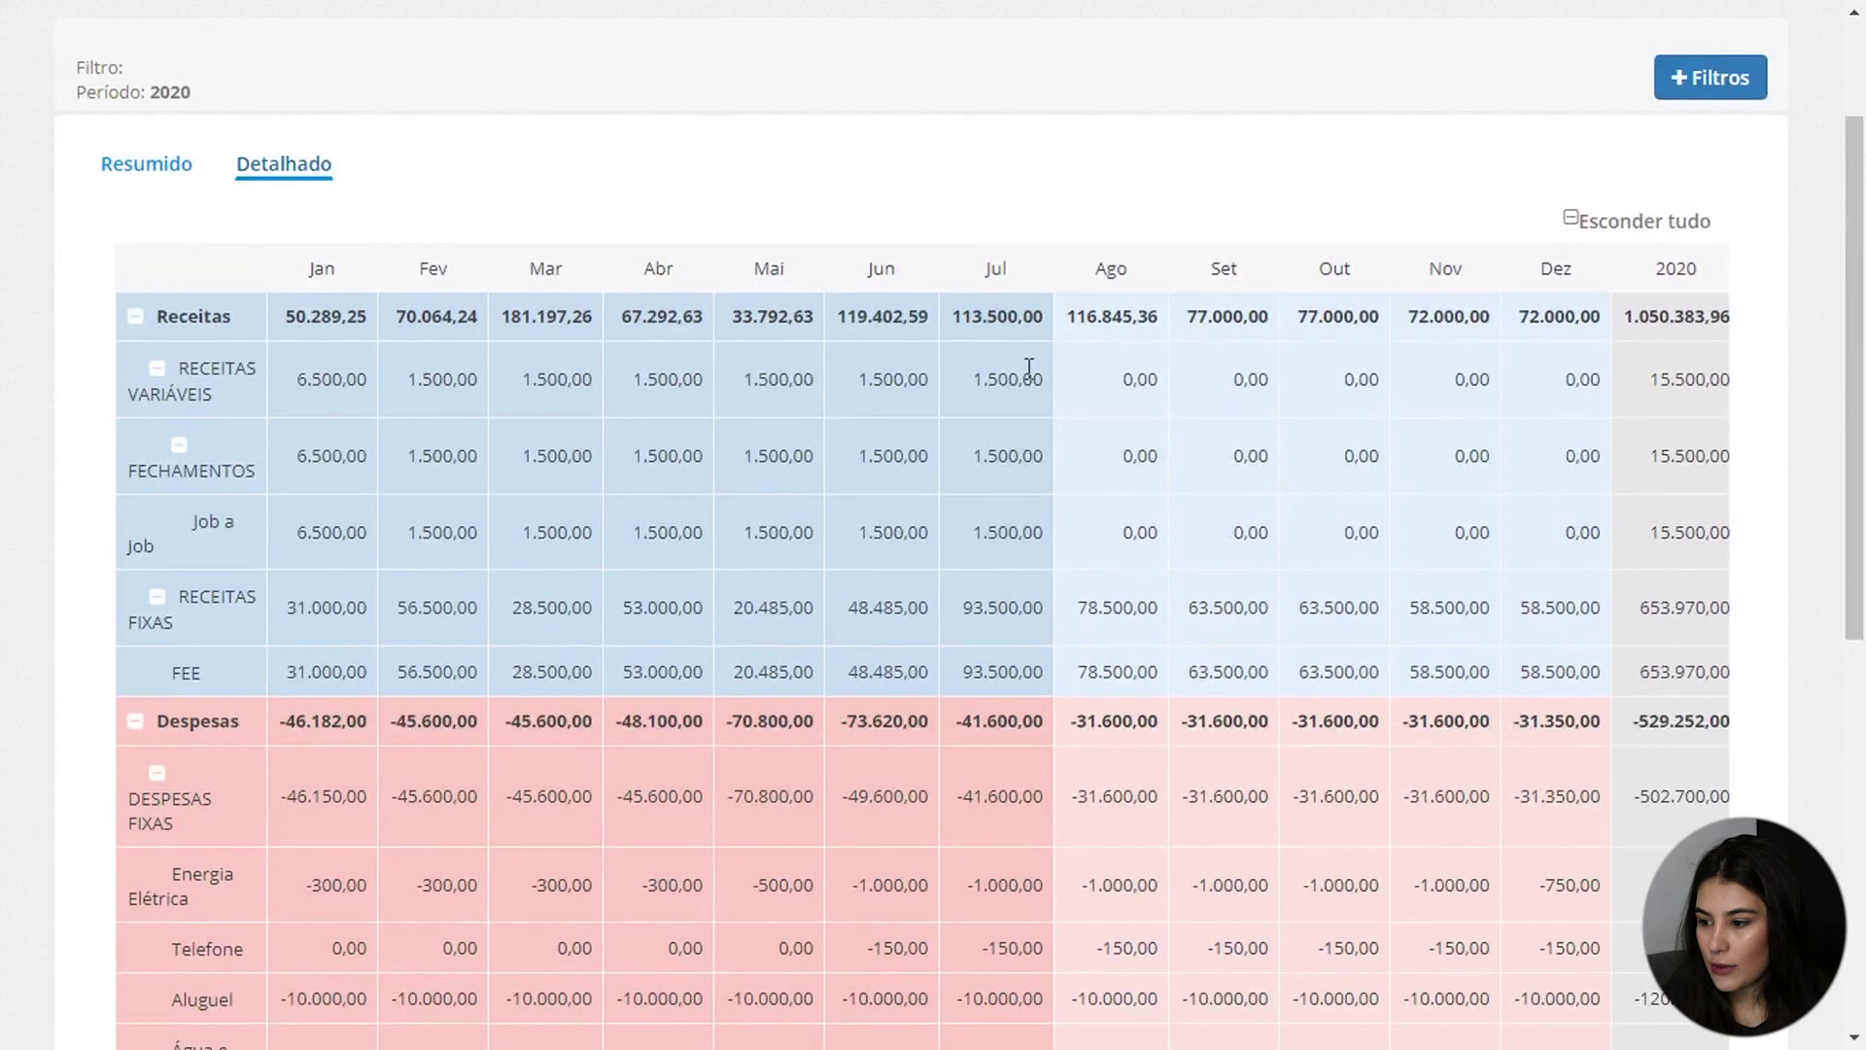
left_click(1604, 222)
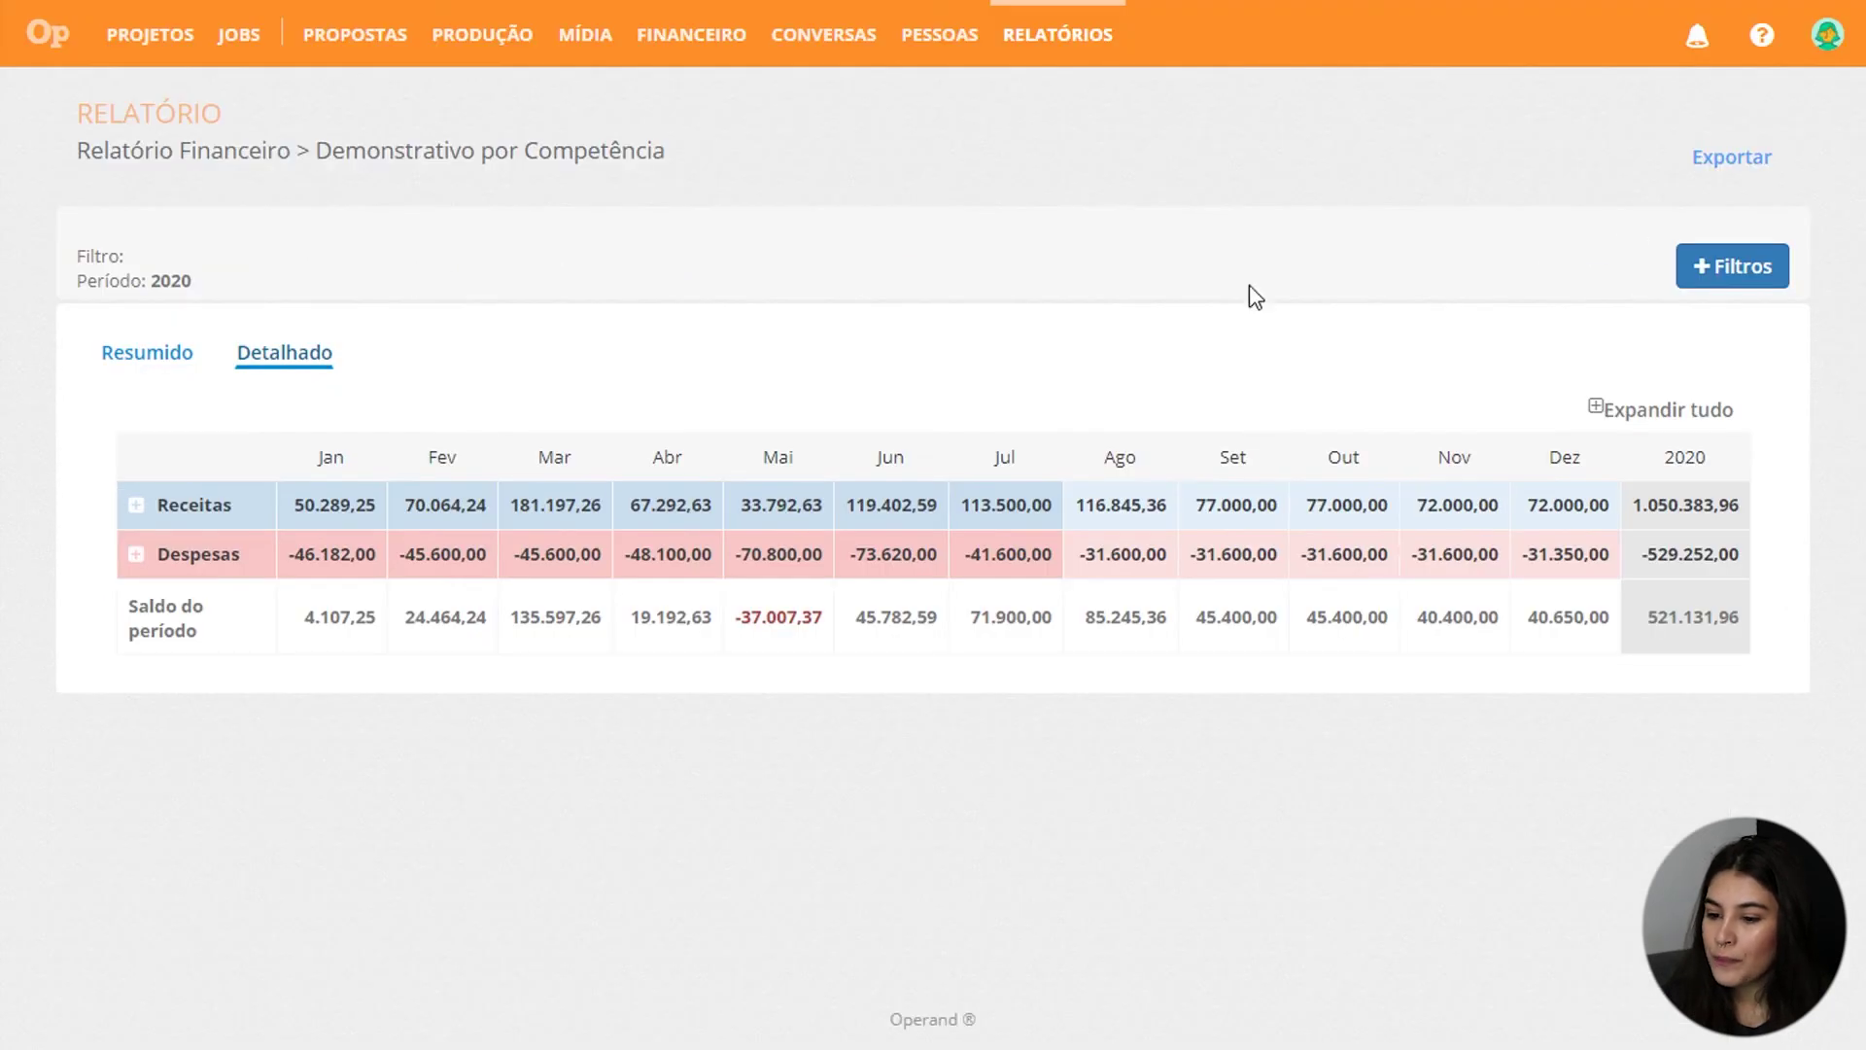